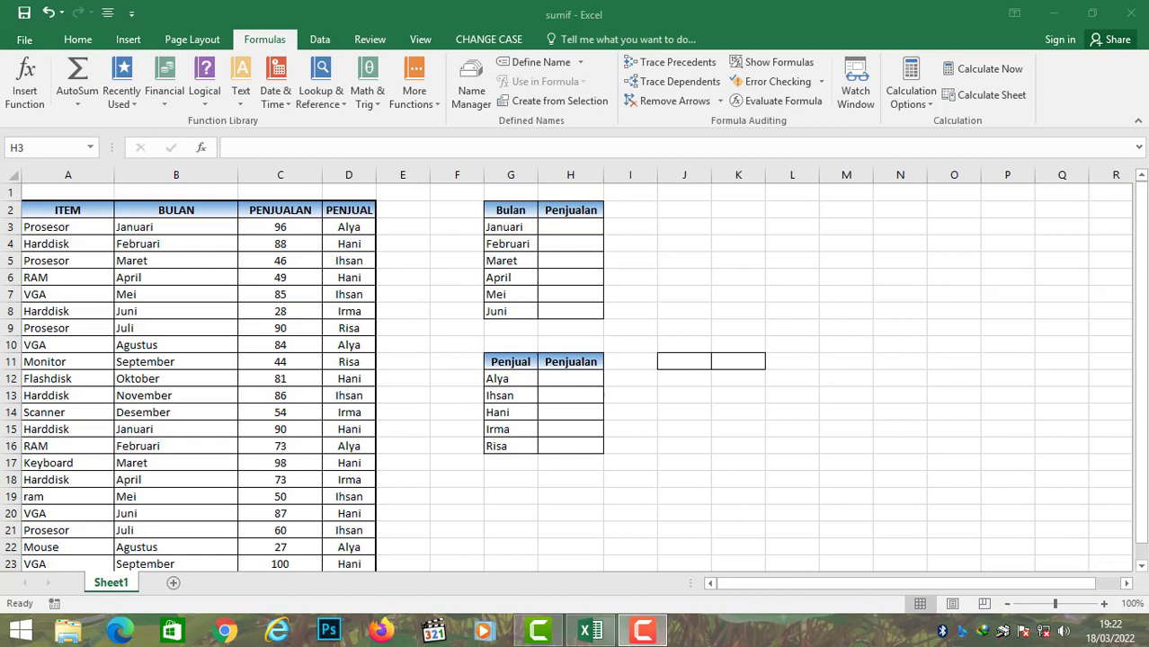
# Name the ITEM data range A3:A24 "item"
pyautogui.click(64, 230)
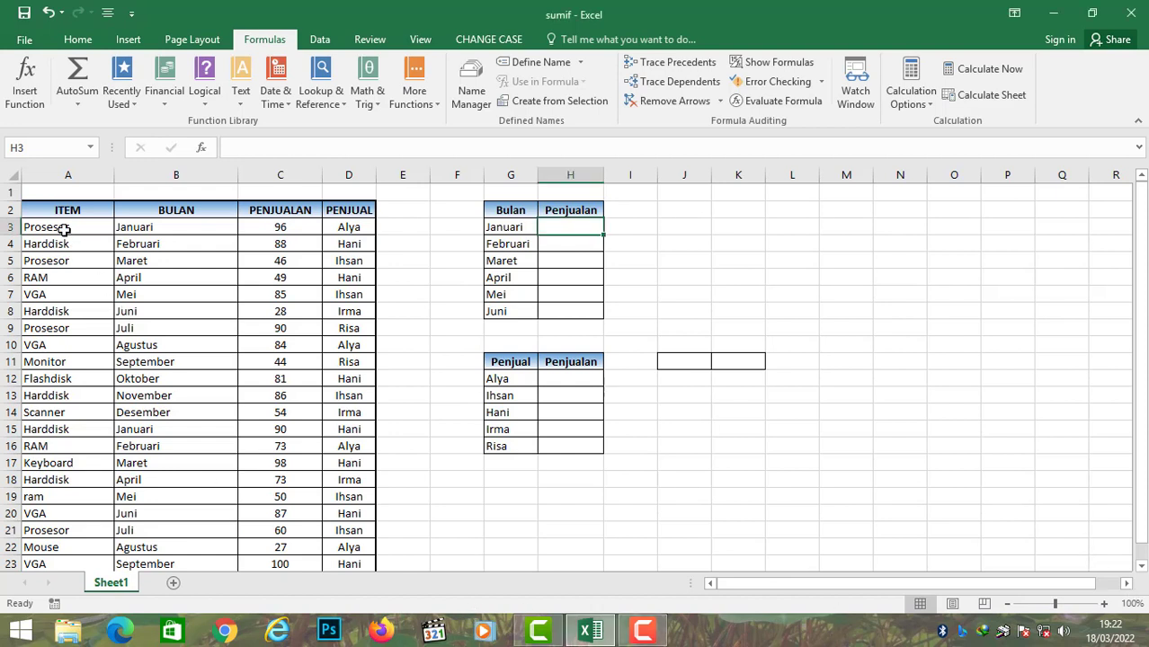
pyautogui.click(64, 230)
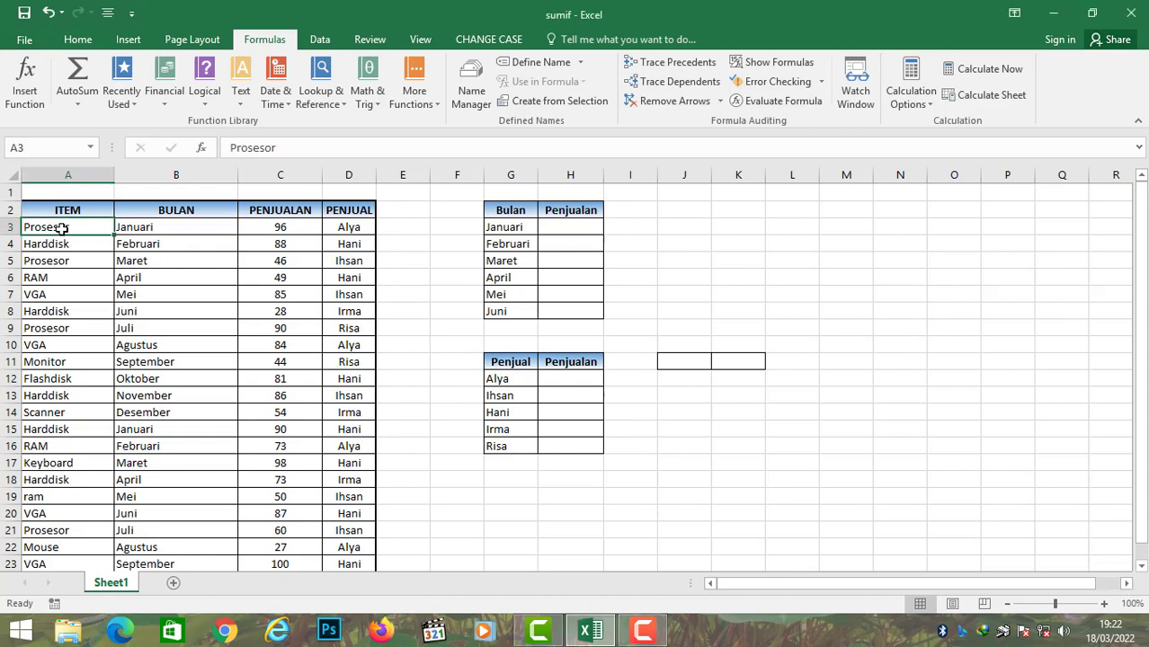
pyautogui.click(154, 226)
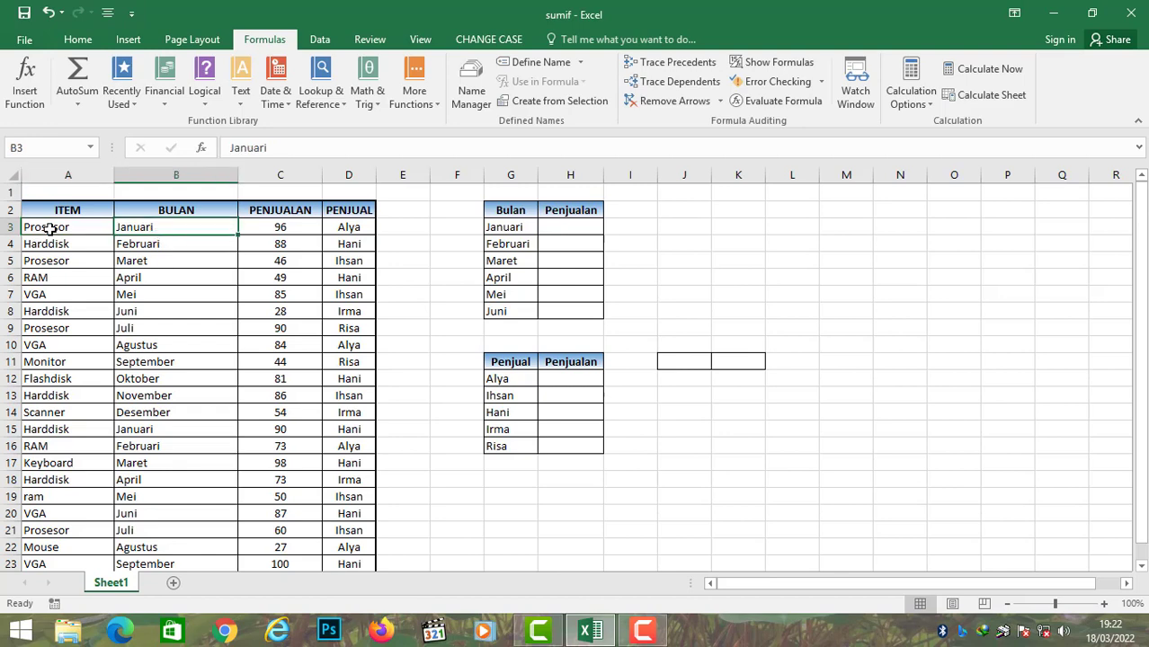
pyautogui.moveTo(49, 228); pyautogui.dragTo(85, 477)
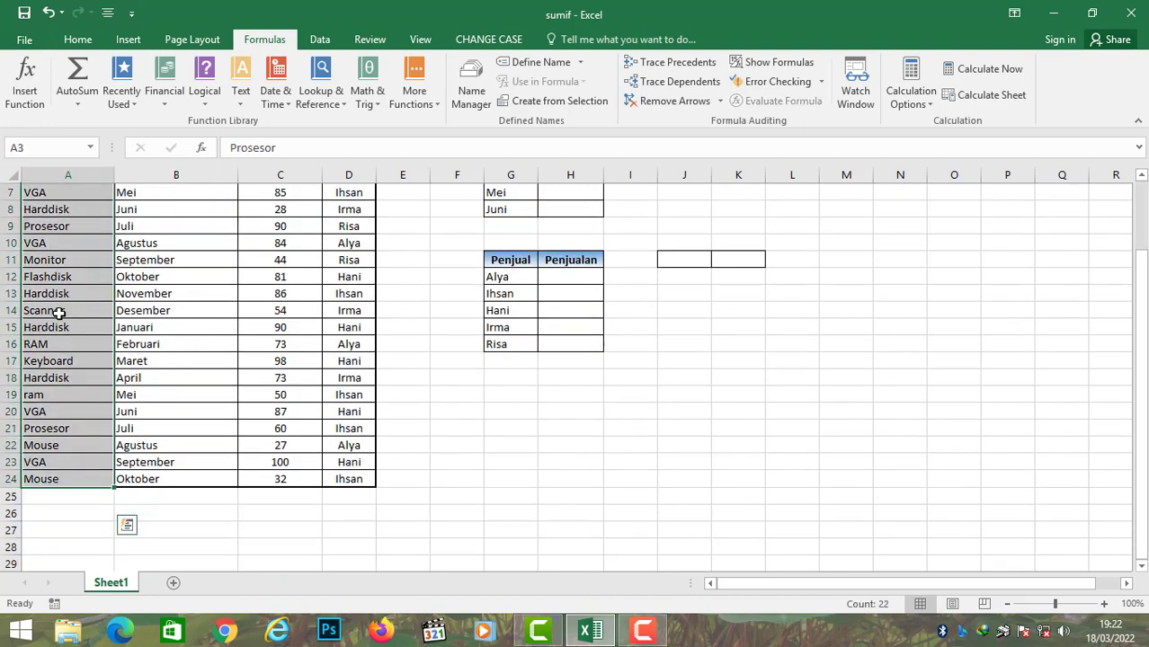
pyautogui.write('item')
pyautogui.press('Return')
# Name the BULAN data range B3:B24 "bulan"
pyautogui.moveTo(146, 231); pyautogui.dragTo(202, 380)
pyautogui.click(50, 147)
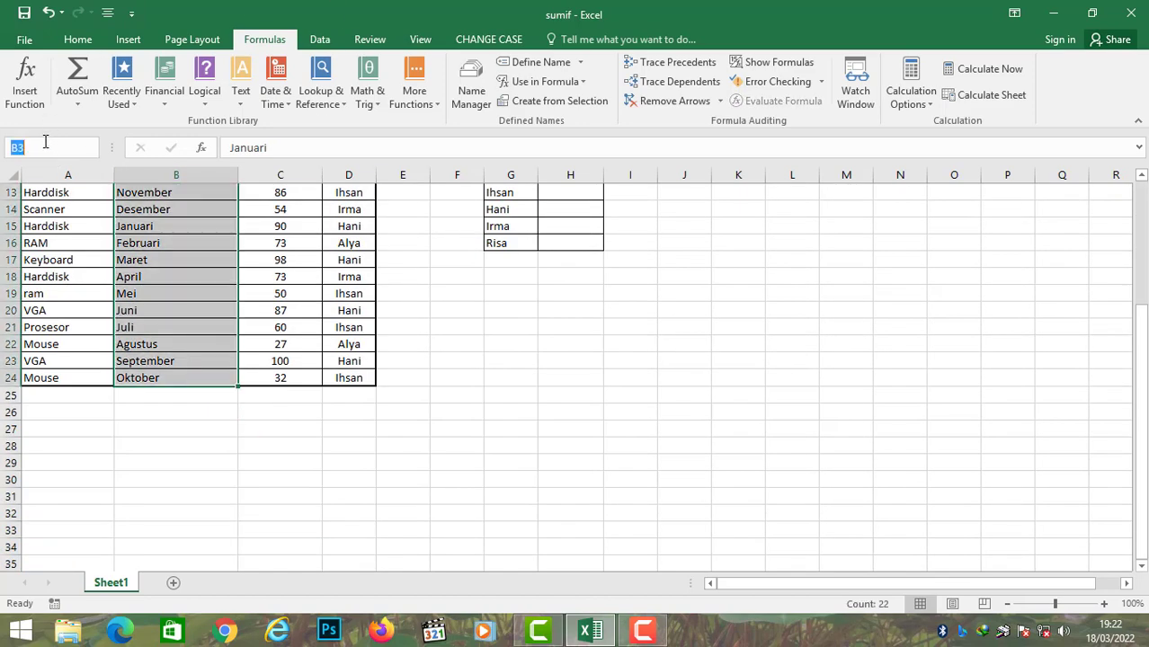
pyautogui.write('bulan')
pyautogui.press('Return')
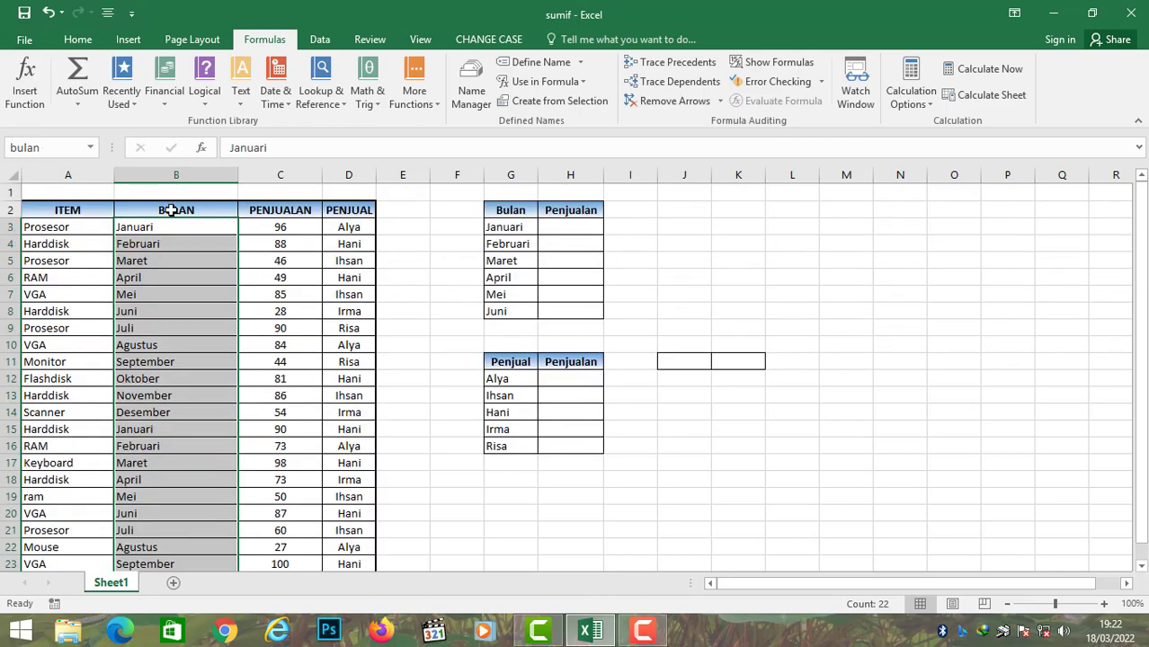
# Name the PENJUALAN data range C3:C24 "penjualan"
pyautogui.click(278, 227)
pyautogui.scroll(-3, 286, 360)
pyautogui.moveTo(281, 403); pyautogui.dragTo(290, 421)
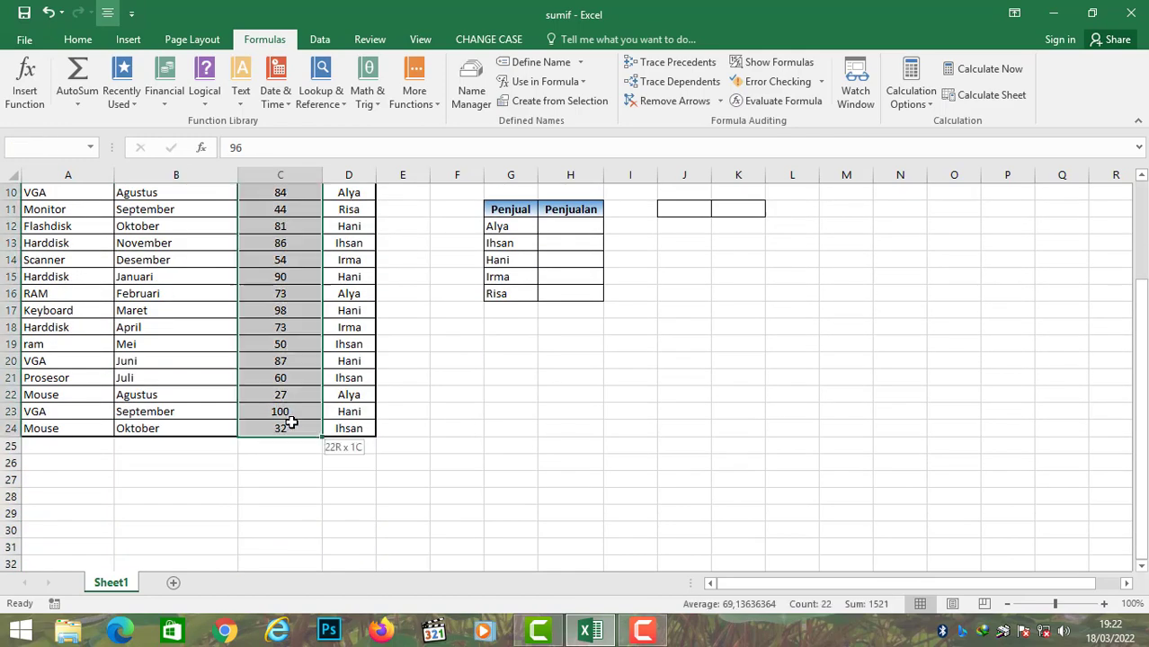
pyautogui.click(66, 151)
pyautogui.write('penjualan')
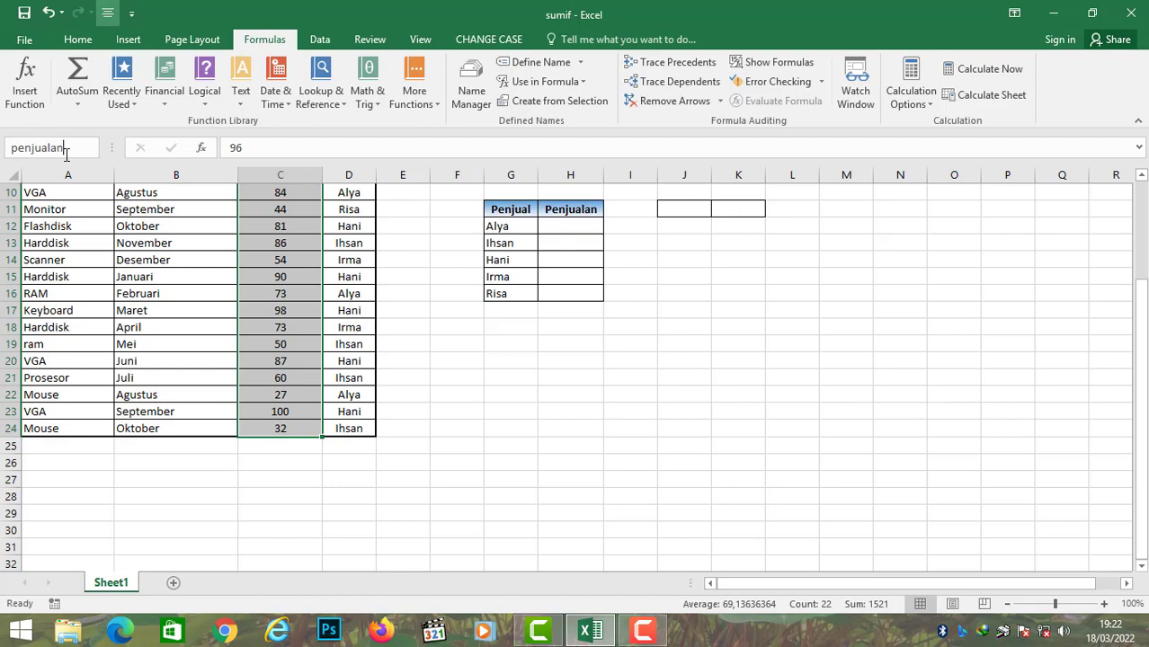
pyautogui.press('Return')
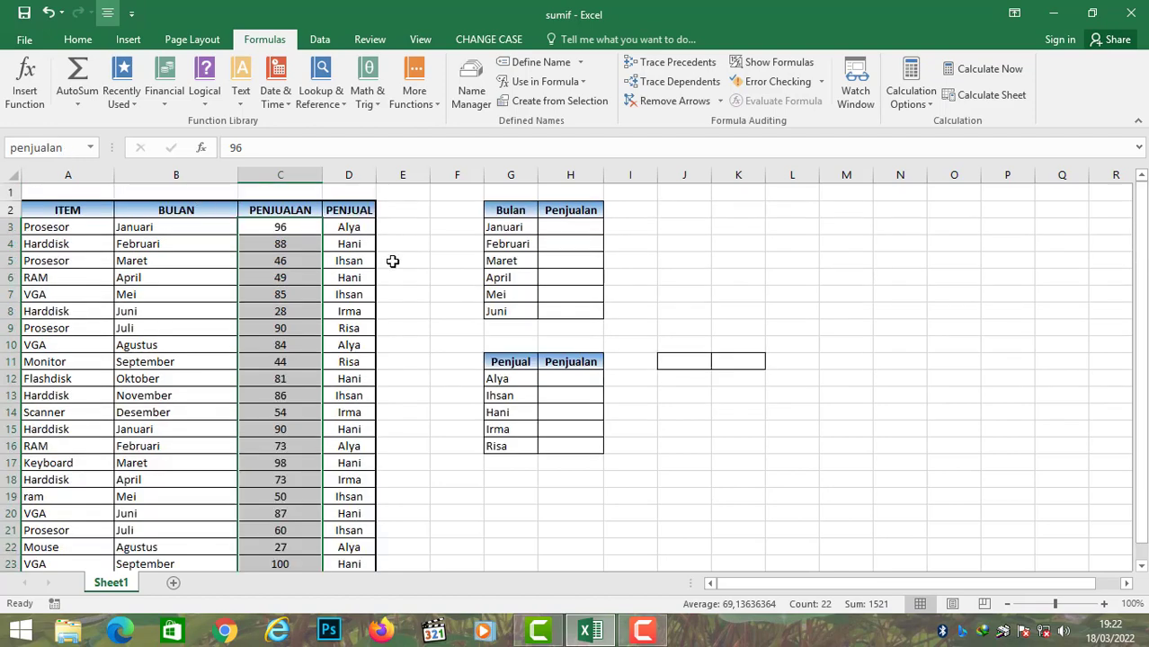
# Name the PENJUAL data range D3:D24 "penjual"
pyautogui.click(362, 228)
pyautogui.scroll(-4, 325, 365)
pyautogui.keyDown('shift'); pyautogui.click(336, 383); pyautogui.keyUp('shift')
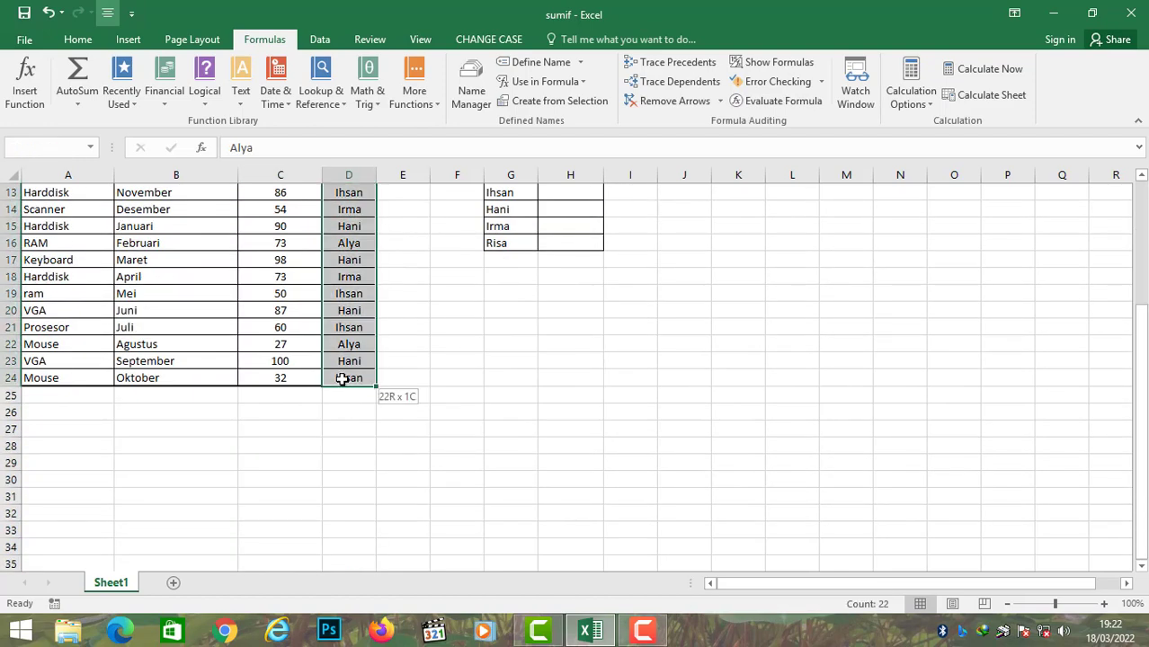
pyautogui.click(30, 150)
pyautogui.write('penjual')
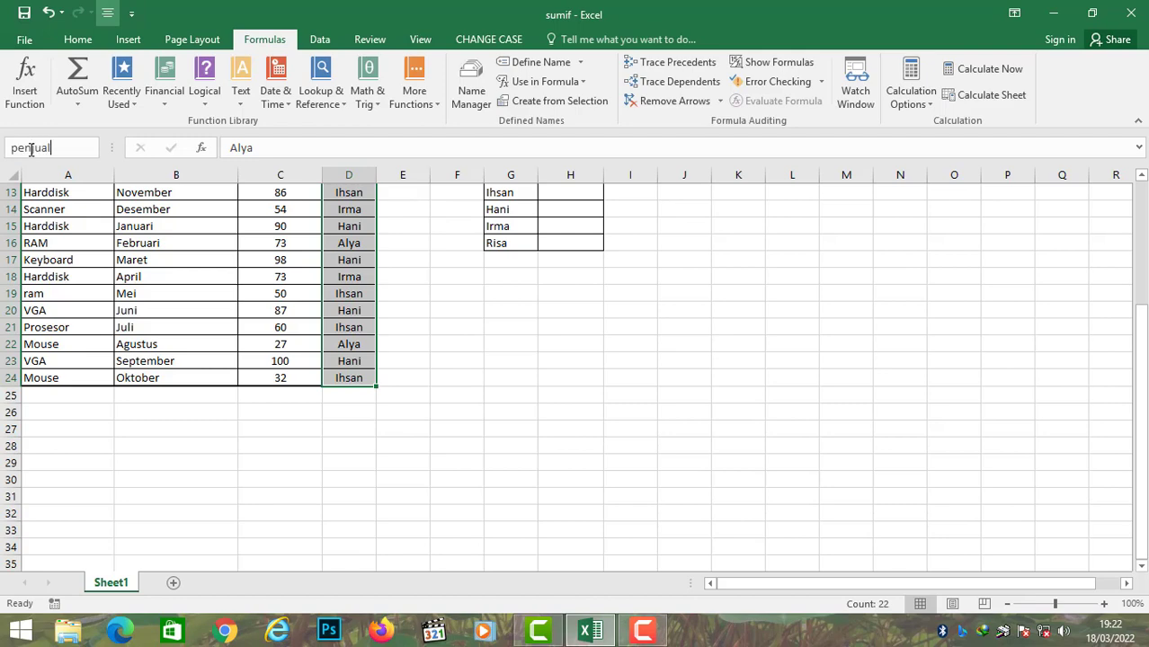
pyautogui.press('Return')
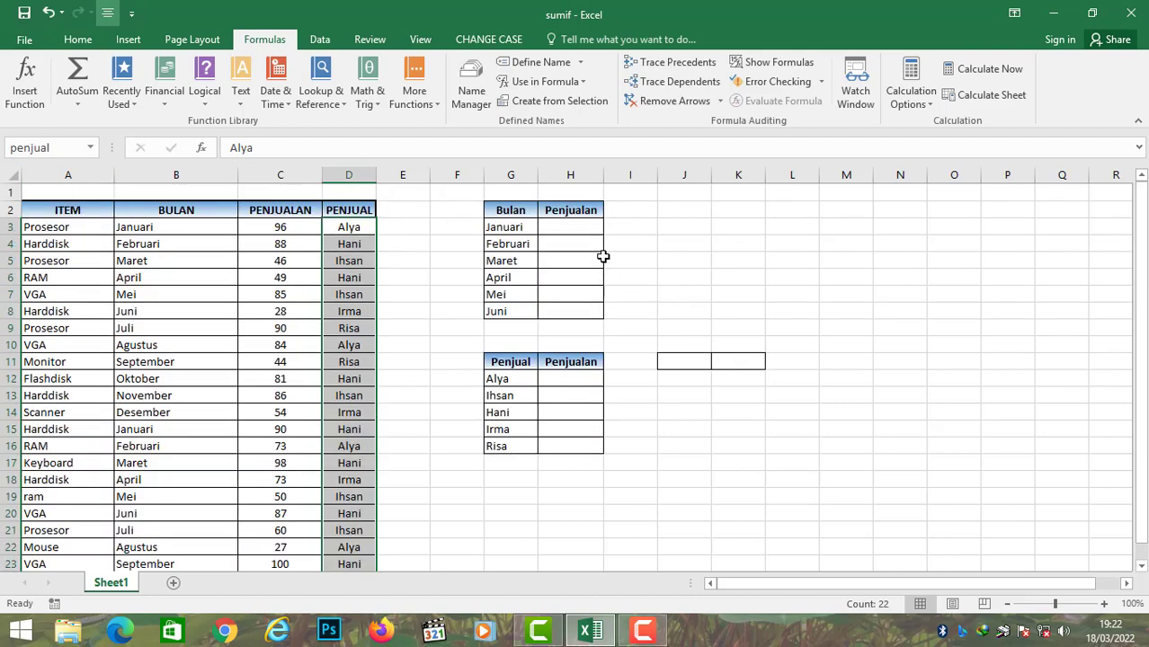
# Enter the formula =SUMIF(bulan;G3;penjualan) in H3 to total the sales for Januari
pyautogui.click(553, 229)
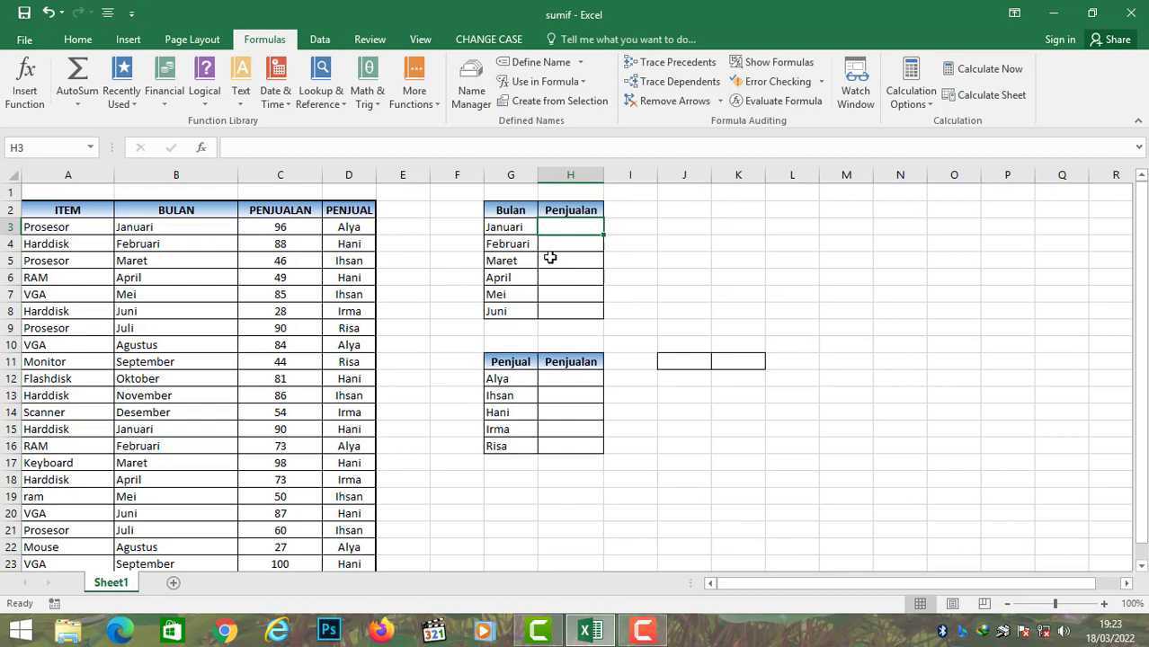
pyautogui.write('=')
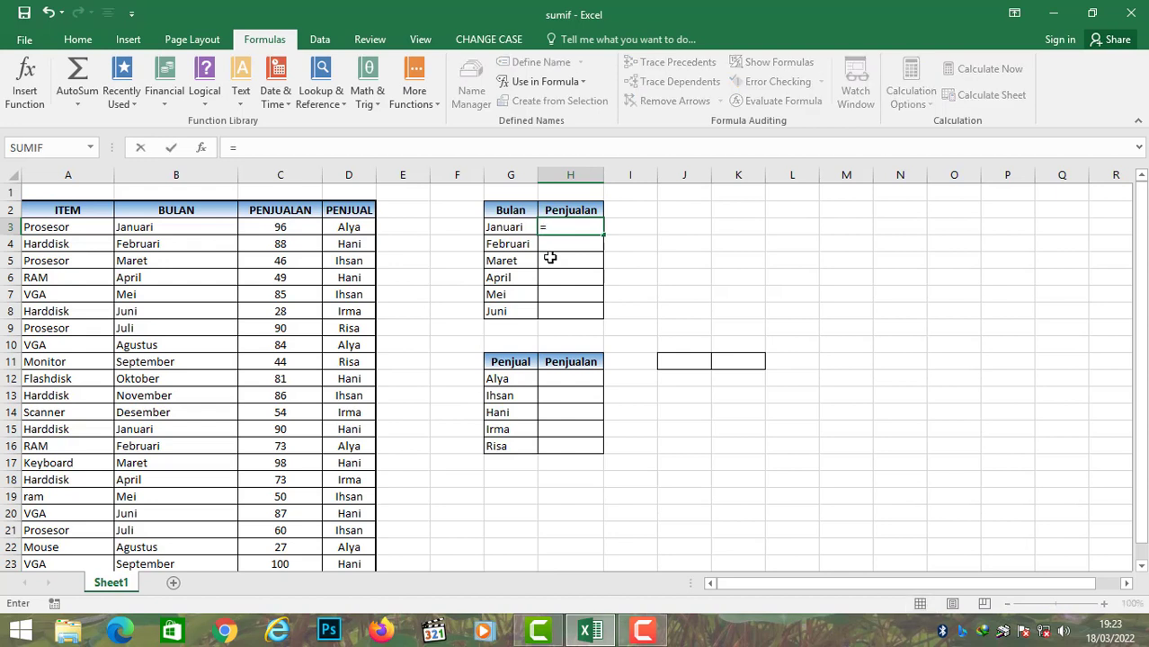
pyautogui.write('sumif(')
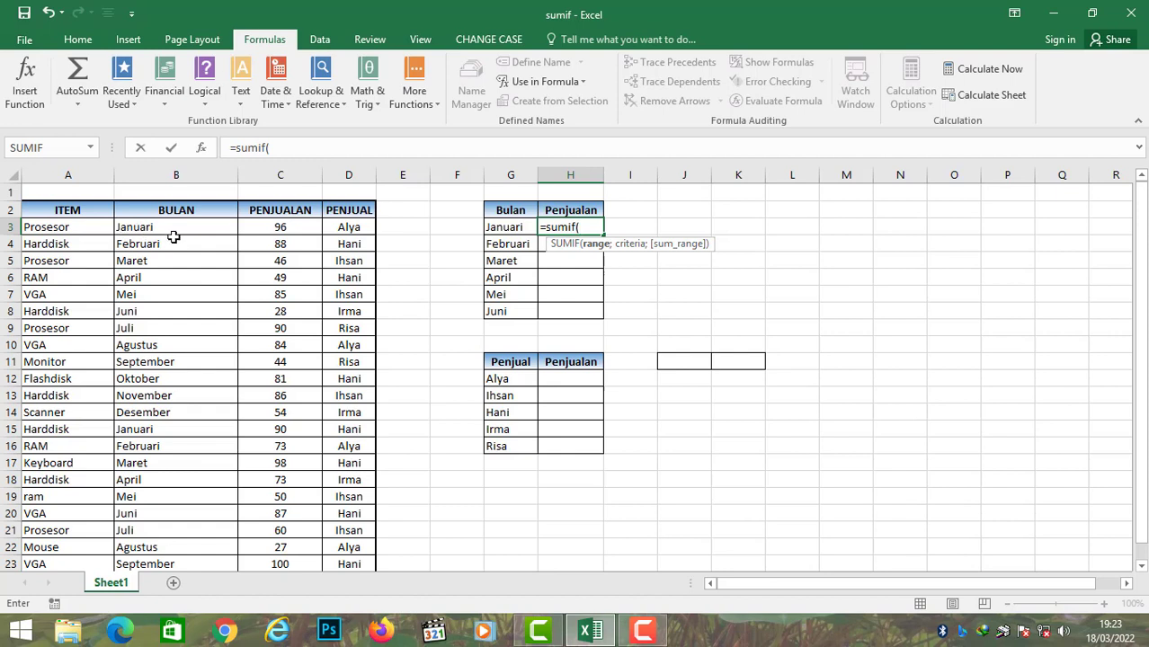
pyautogui.write('bulan')
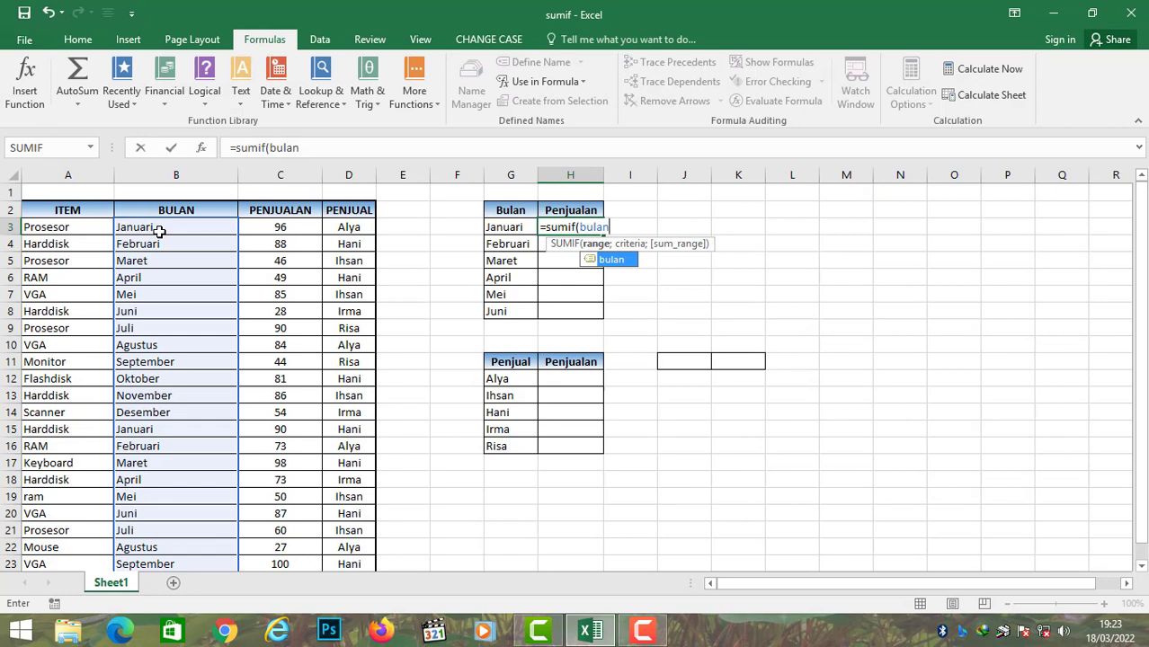
pyautogui.write(';')
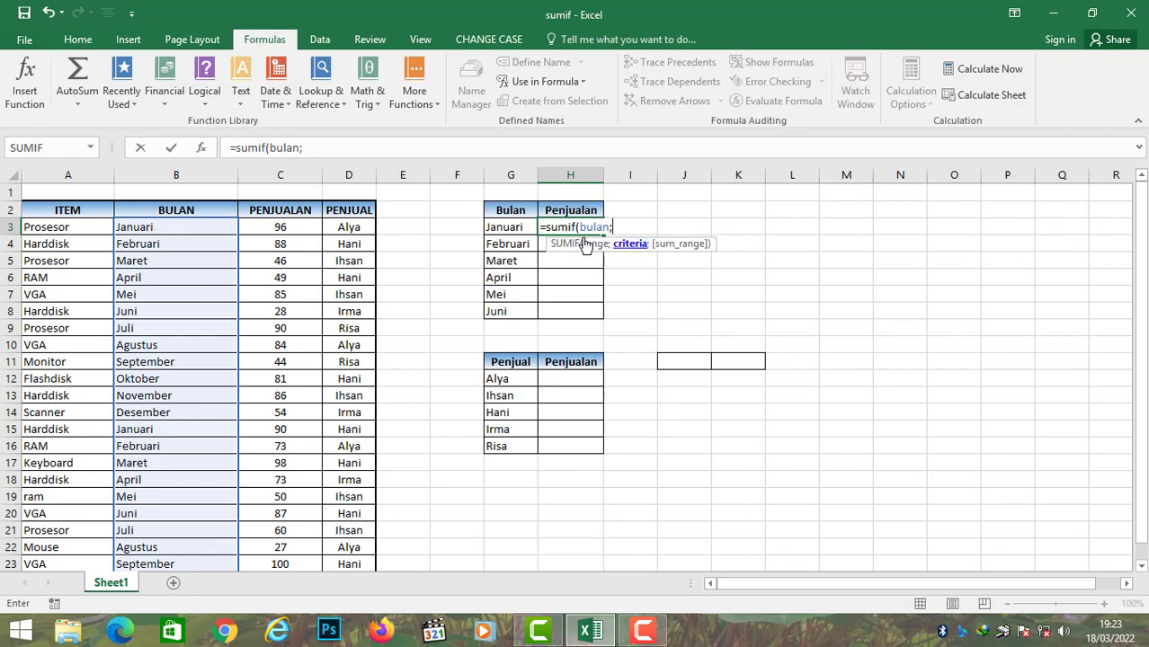
pyautogui.click(516, 228)
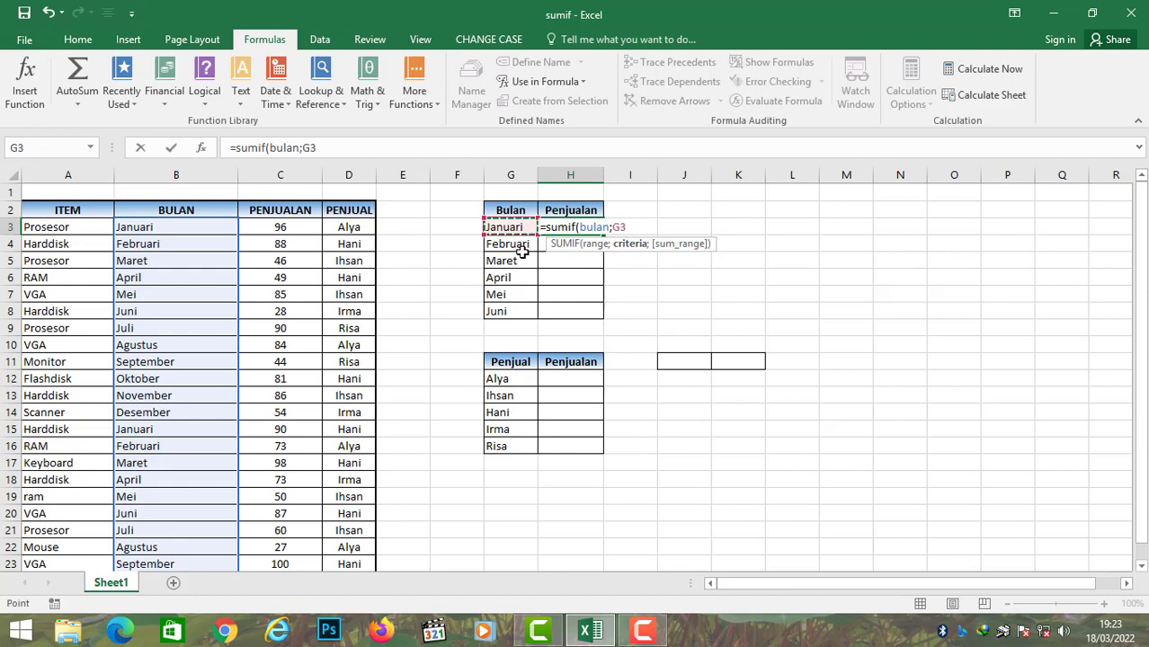
pyautogui.write(';')
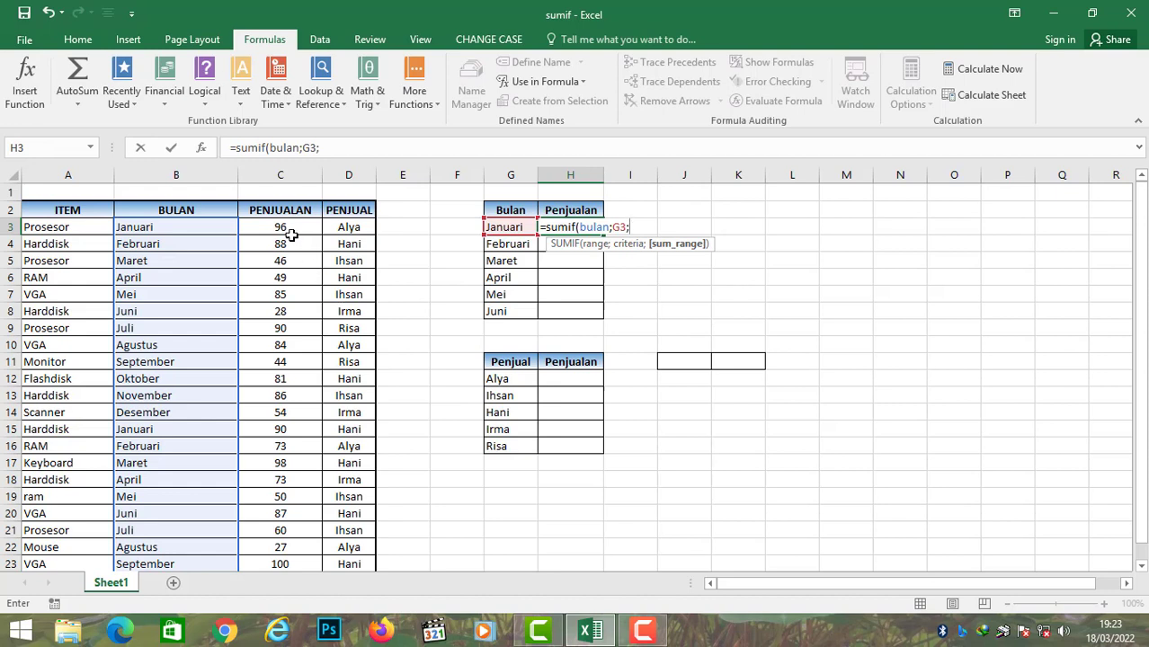
pyautogui.write('penjualan')
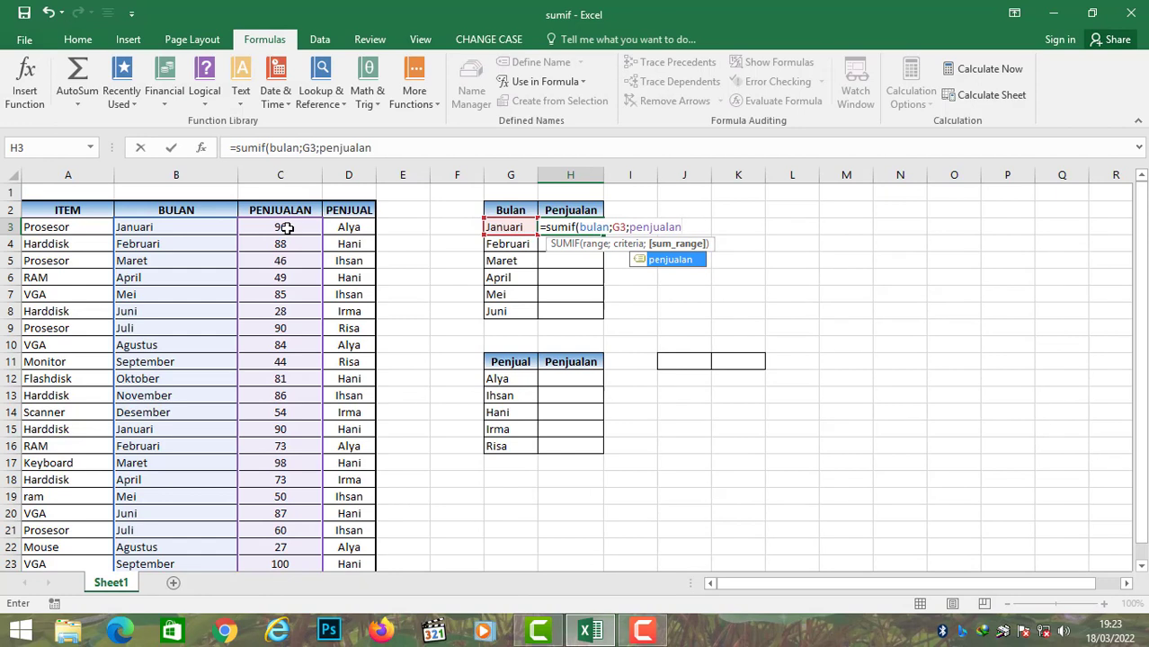
pyautogui.write(')')
pyautogui.press('Return')
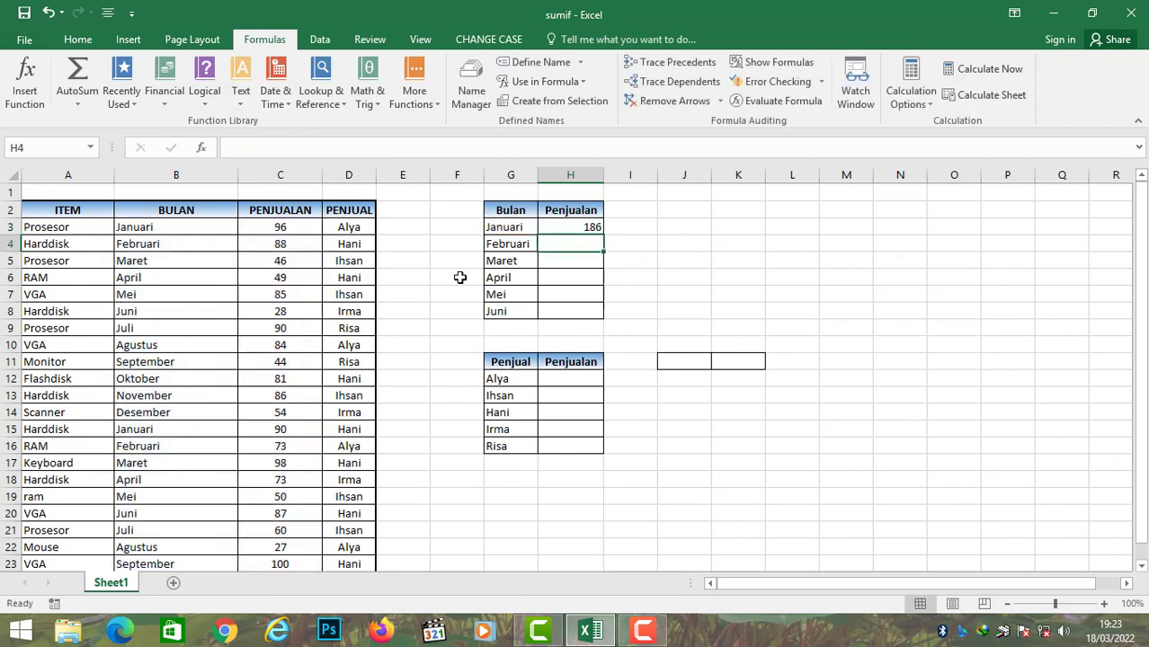
# Fill the monthly SUMIF formula from H3 down to H8 and check the copied formula in H4
pyautogui.click(588, 226)
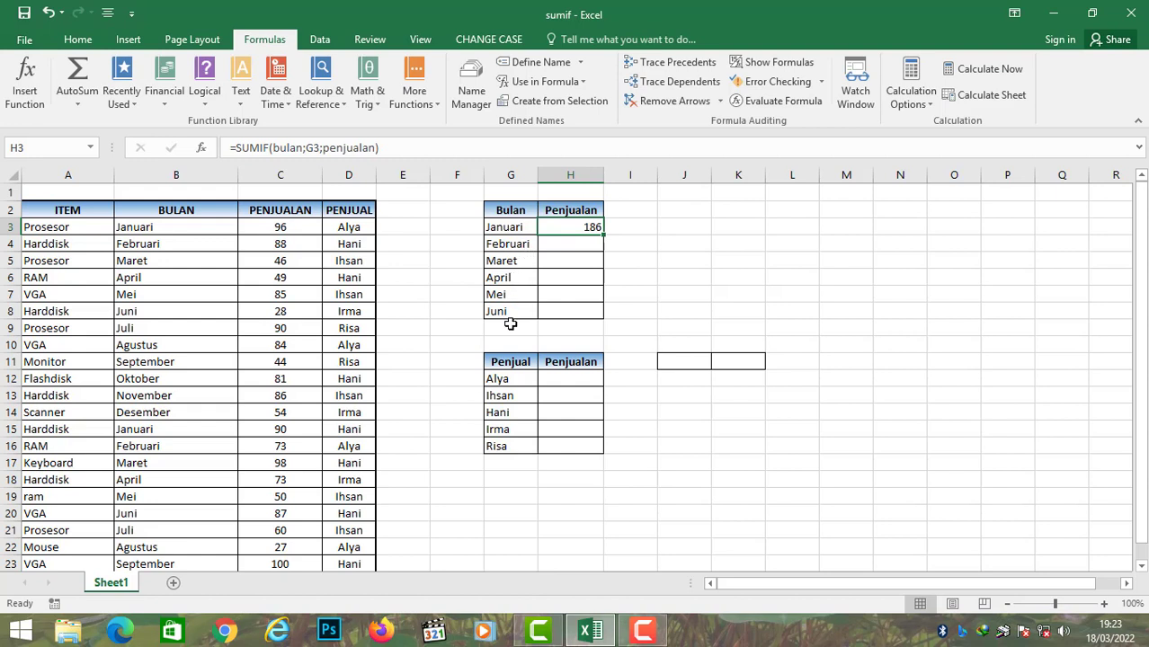
pyautogui.moveTo(603, 235); pyautogui.dragTo(602, 316)
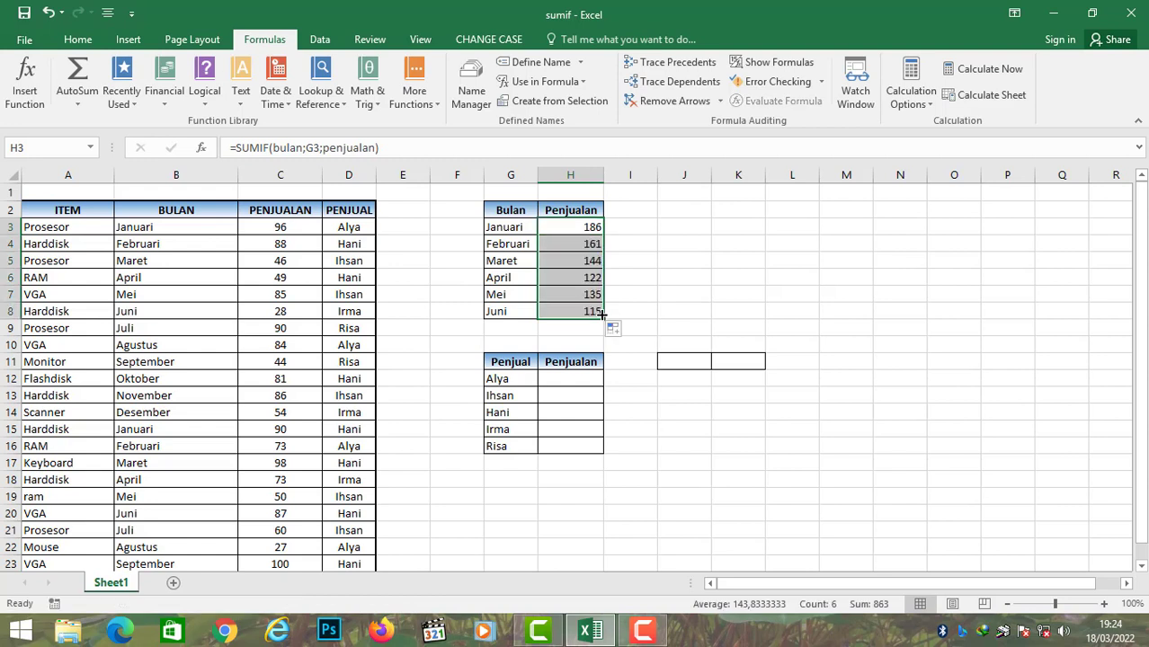
pyautogui.click(580, 249)
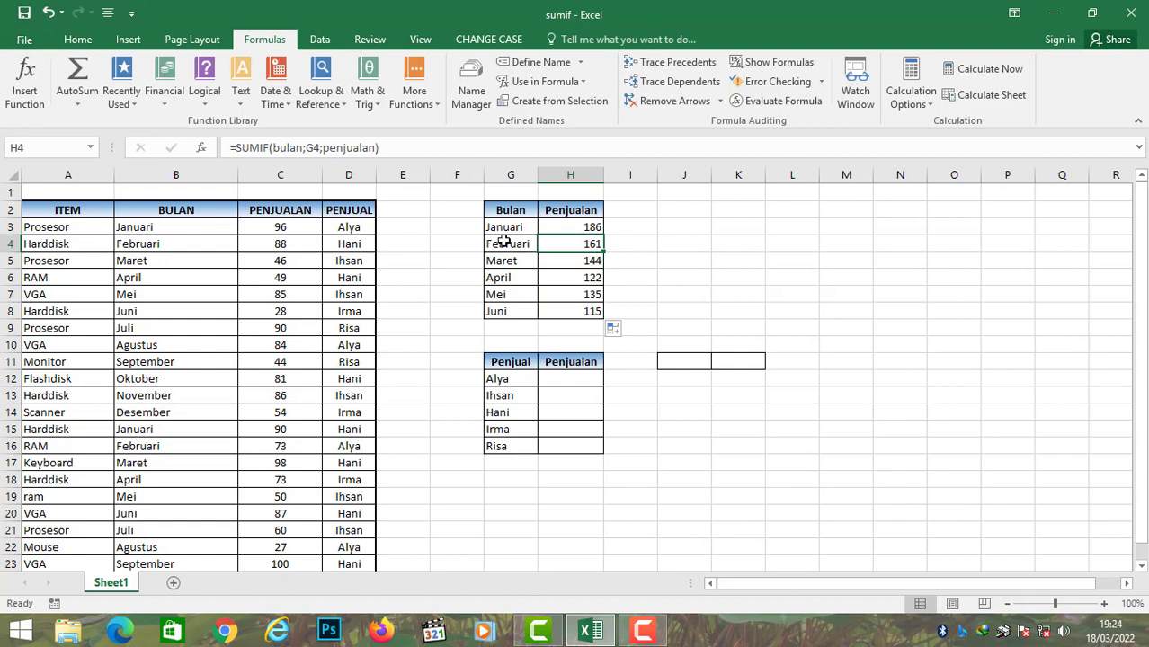
# Enter the formula =SUMIF(penjual;G12;penjualan) in H12 to total the sales of the first seller
pyautogui.click(559, 380)
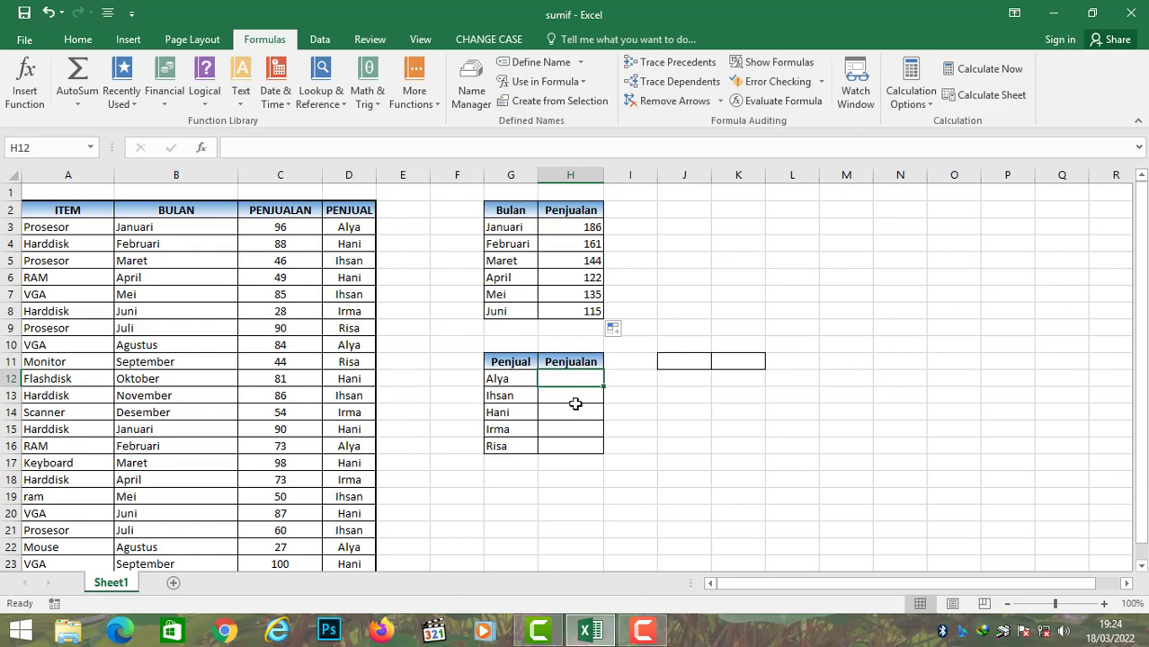
pyautogui.write('=')
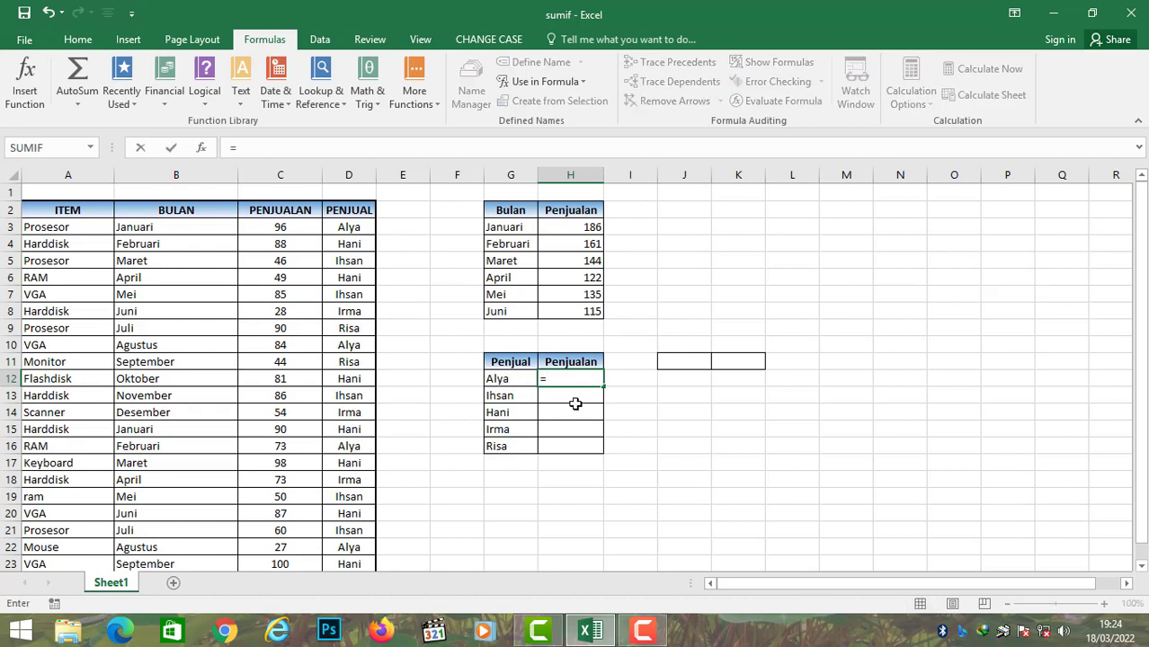
pyautogui.write('sumif(')
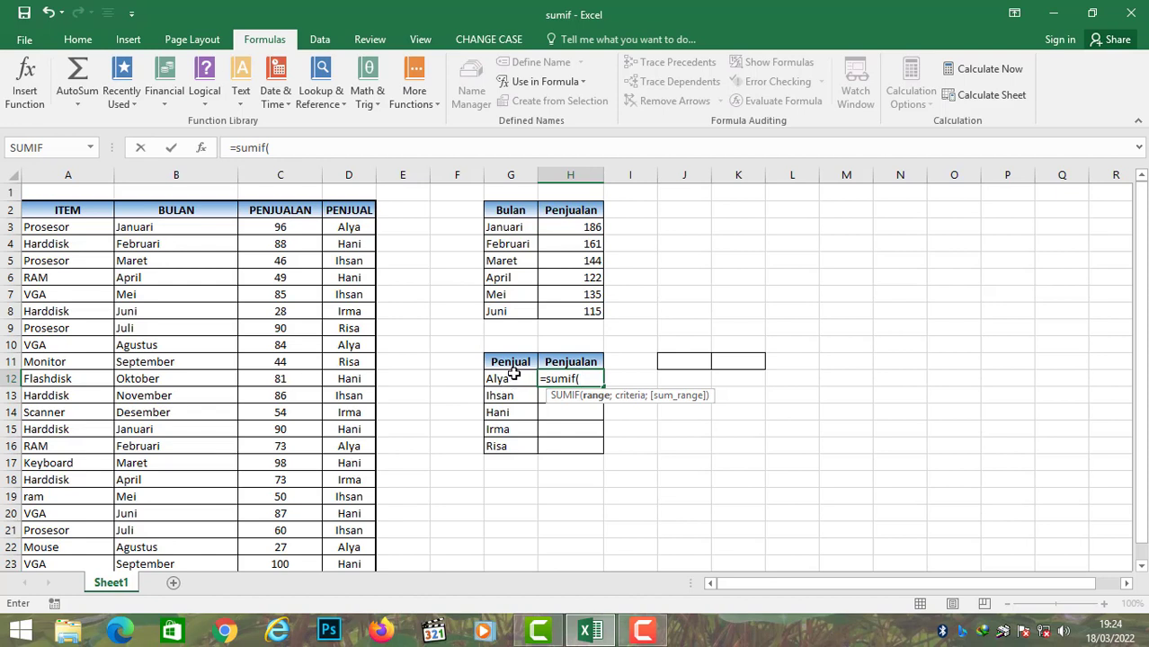
pyautogui.write('penjual;')
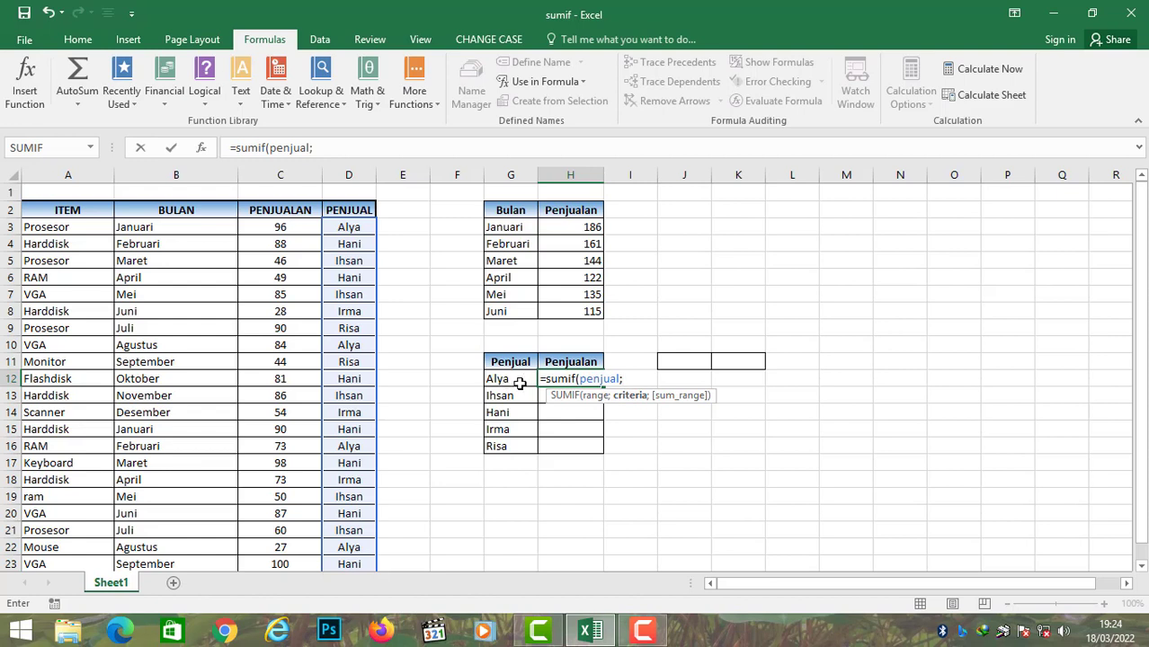
pyautogui.click(509, 379)
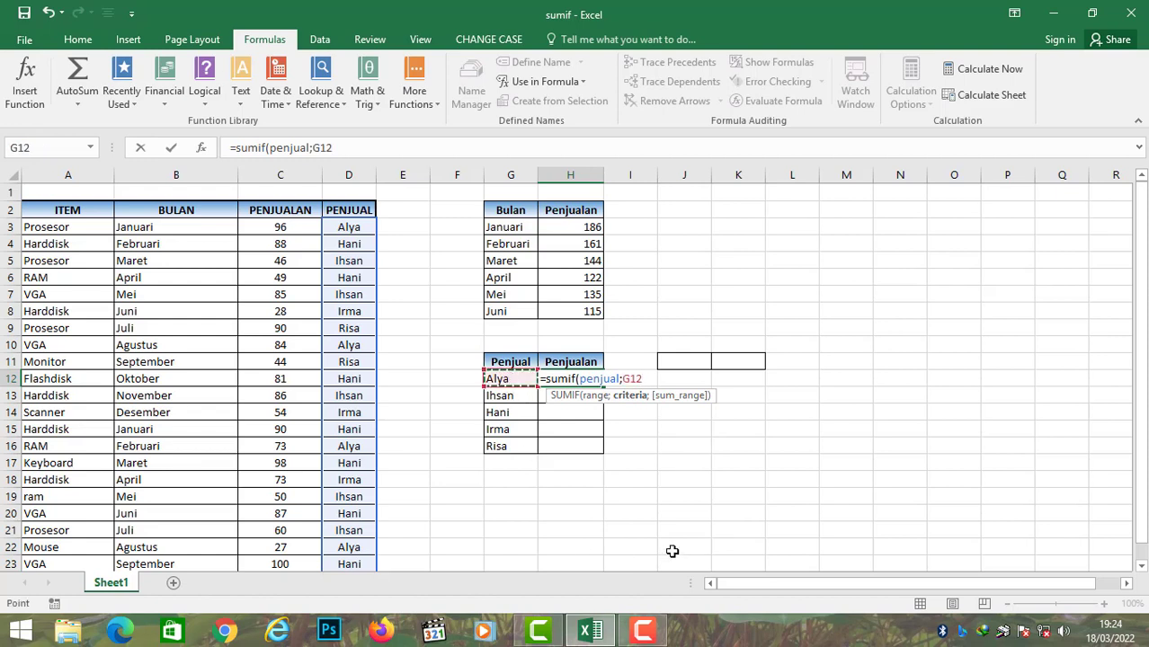
pyautogui.write(';')
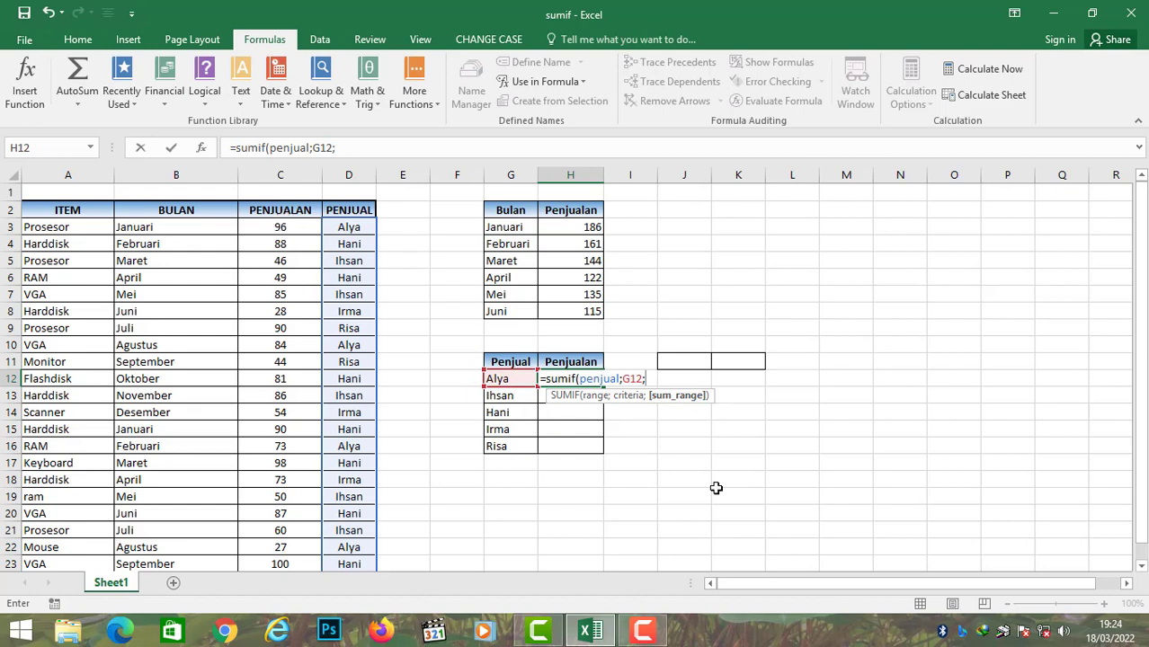
pyautogui.write('penjualan')
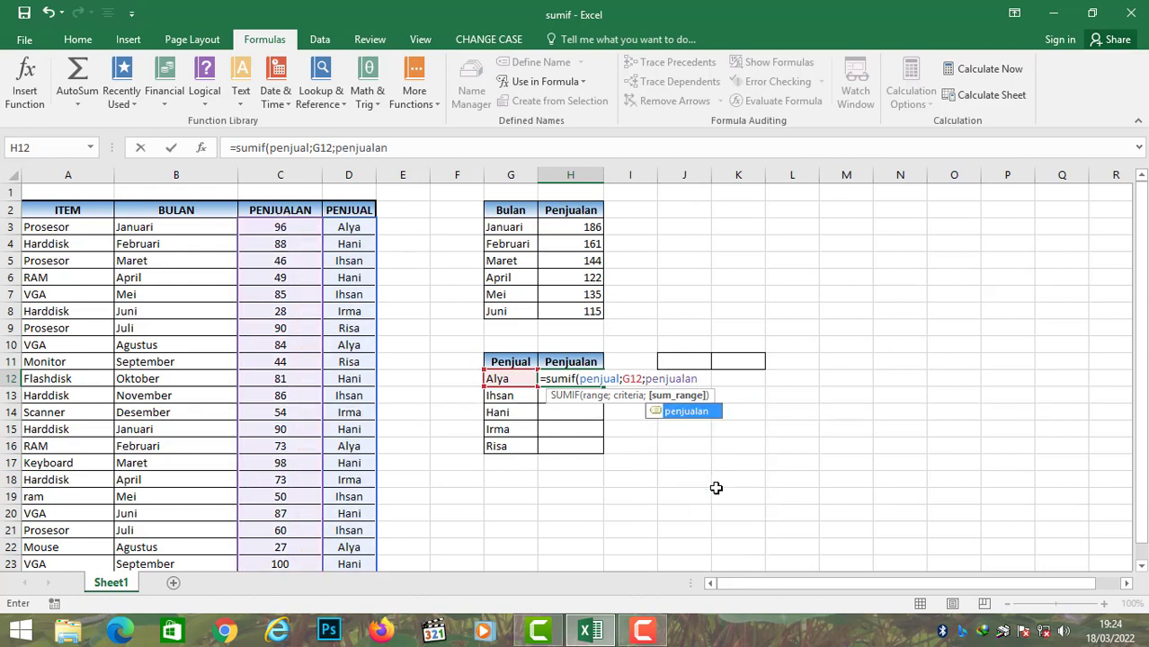
pyautogui.write(')')
pyautogui.press('Return')
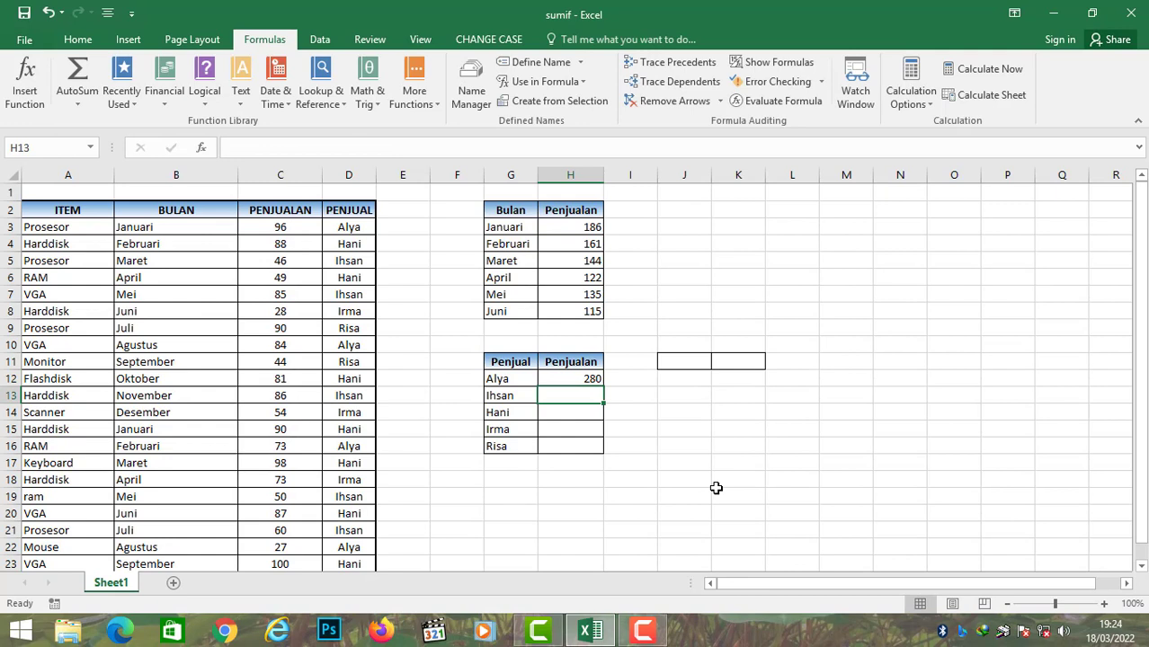
# Fill the per-seller SUMIF formula from H12 down to H16
pyautogui.click(590, 378)
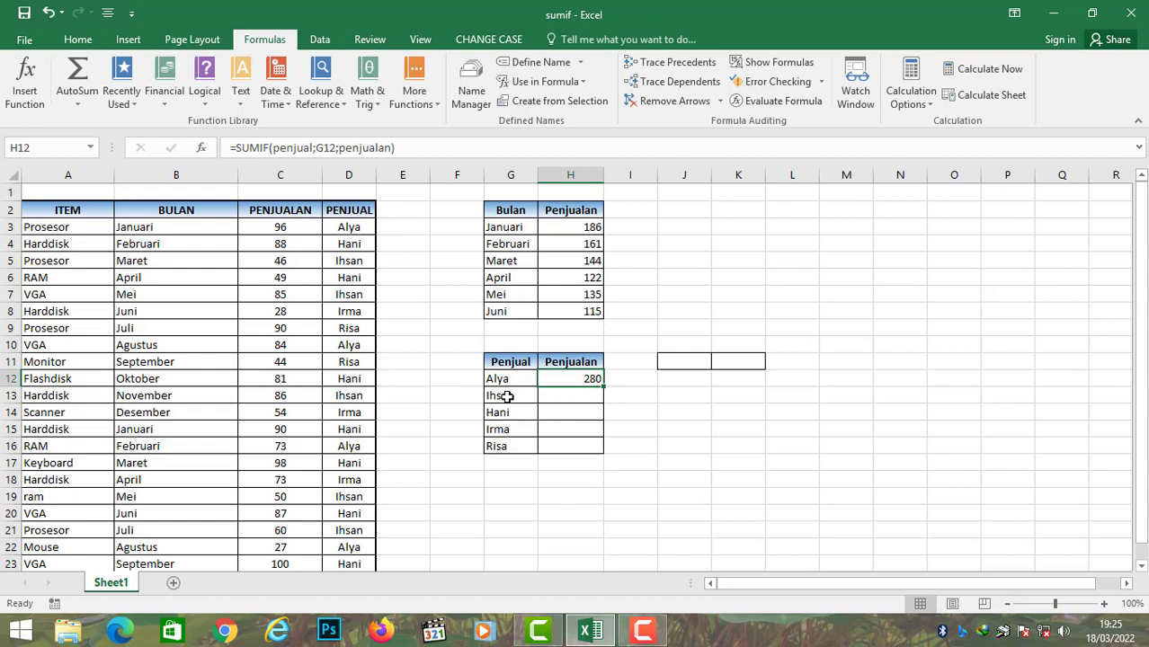
pyautogui.moveTo(603, 386); pyautogui.dragTo(601, 448)
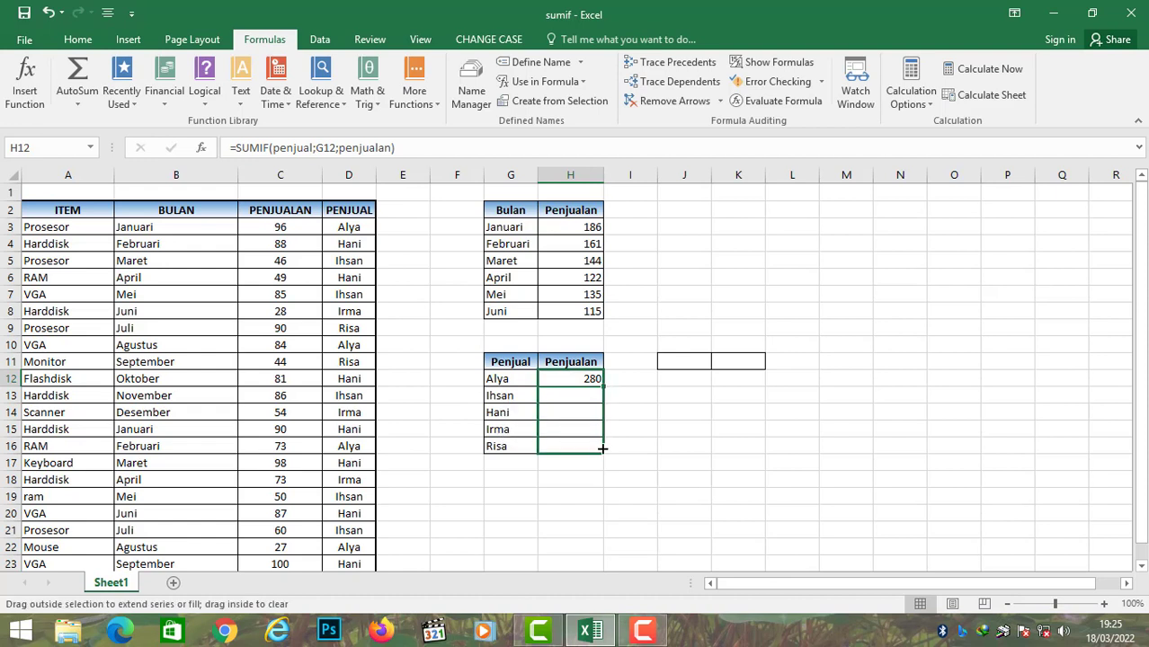
pyautogui.moveTo(602, 447); pyautogui.dragTo(603, 447)
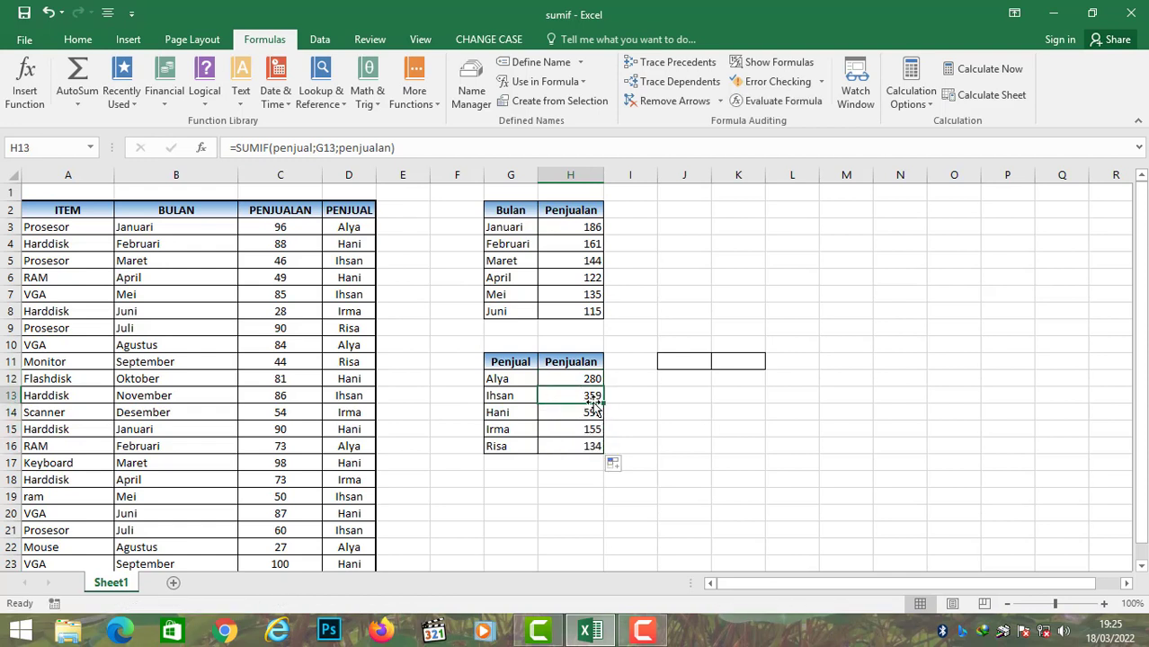
# Check the copied per-seller formula in H13 against its seller name in G13
pyautogui.click(508, 397)
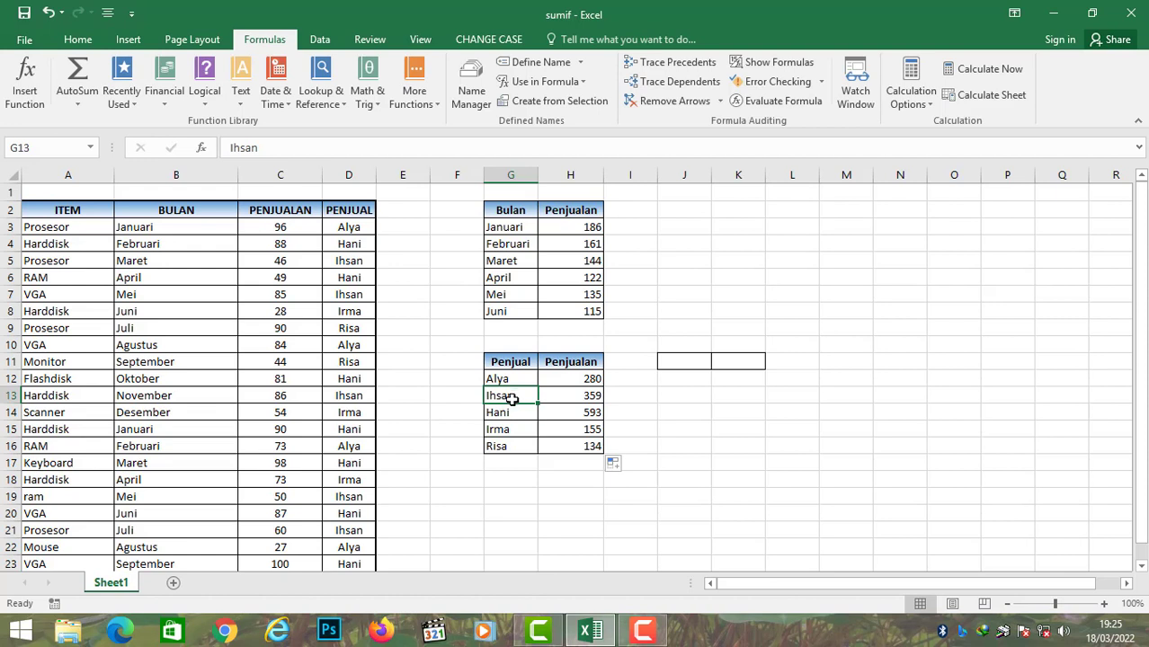
pyautogui.click(585, 397)
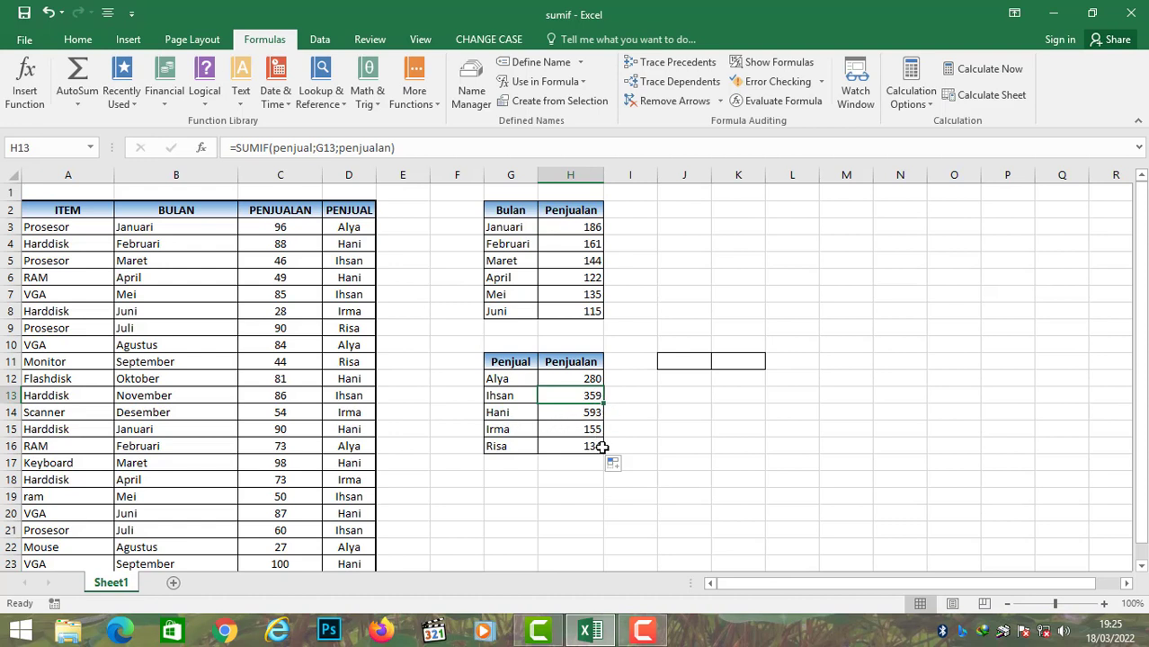
# Enter the formula =SUMIF(penjual;J11;penjualan) in K11 to total the sales of the seller named in J11
pyautogui.click(670, 365)
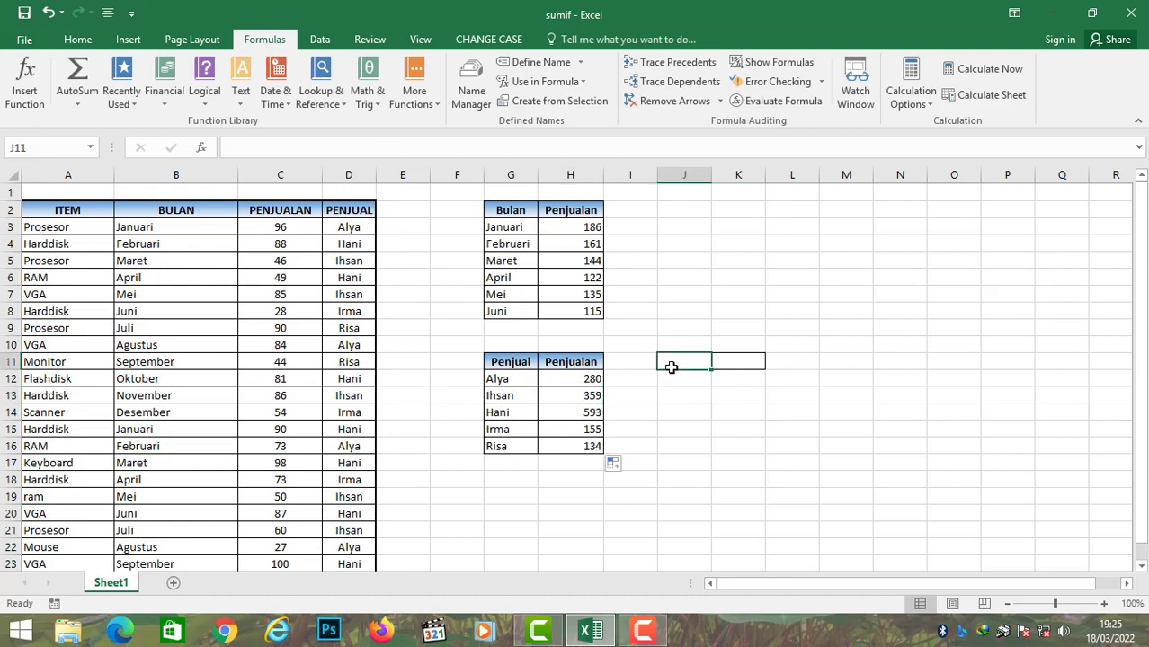
pyautogui.click(738, 361)
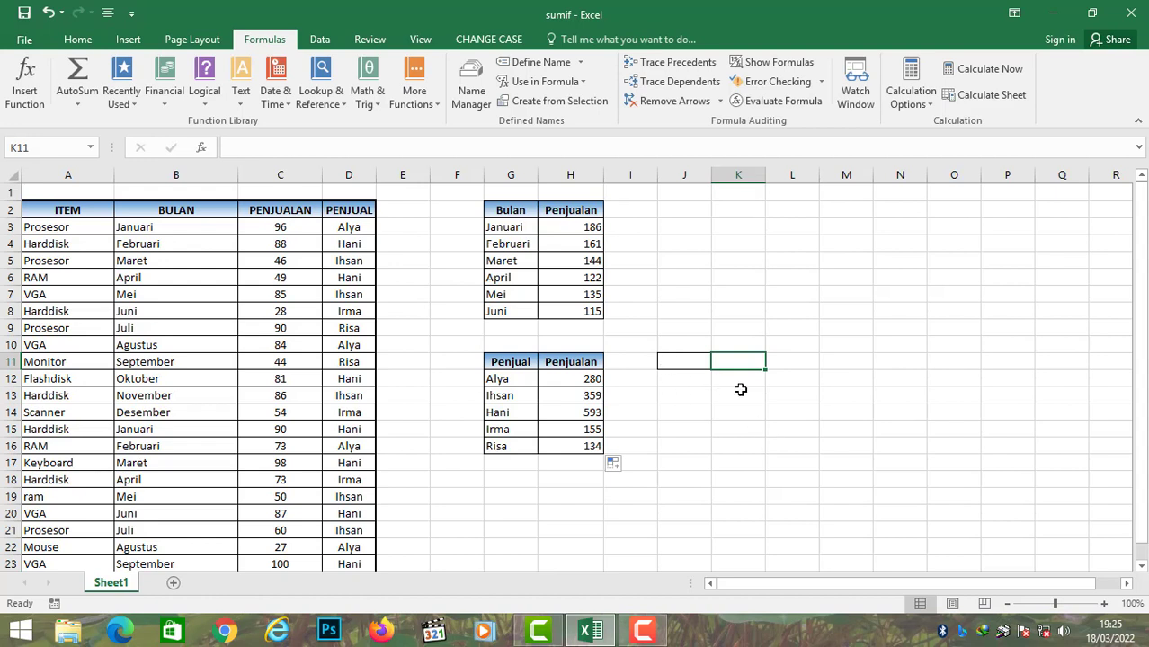
pyautogui.write('=sumif')
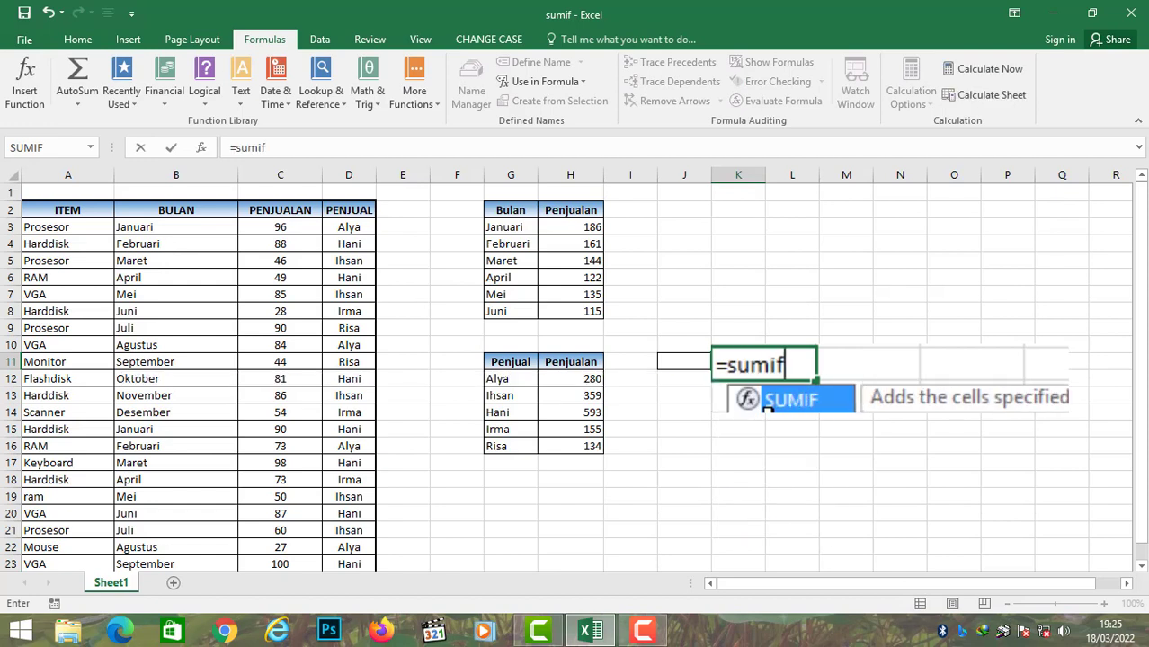
pyautogui.write('(')
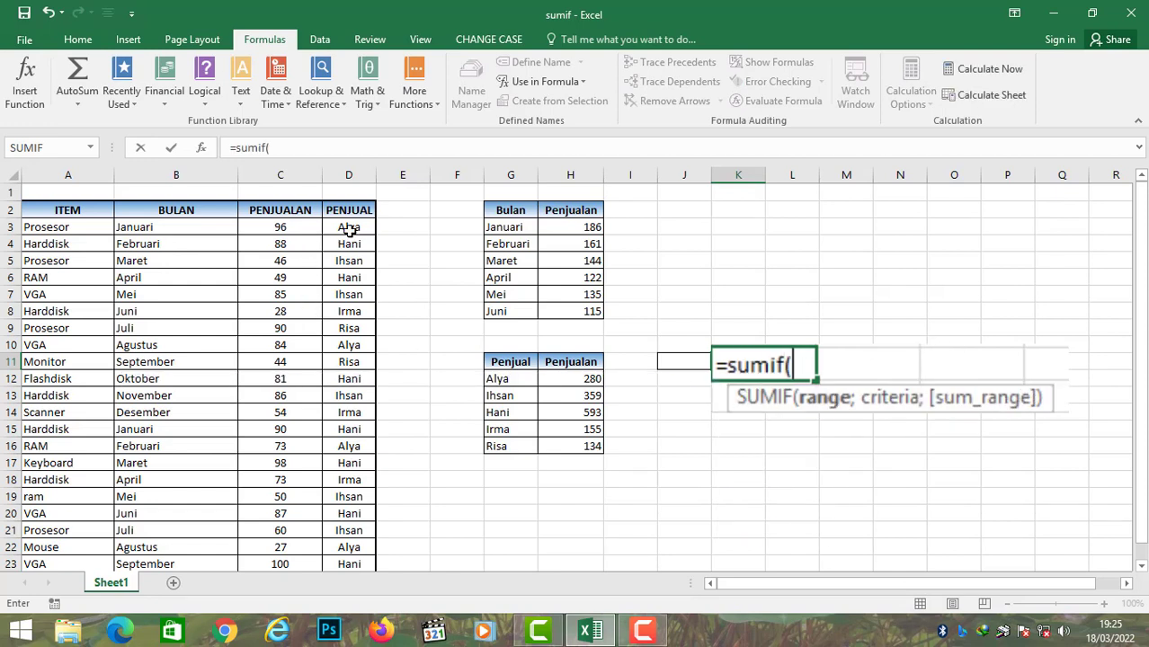
pyautogui.write('penual')
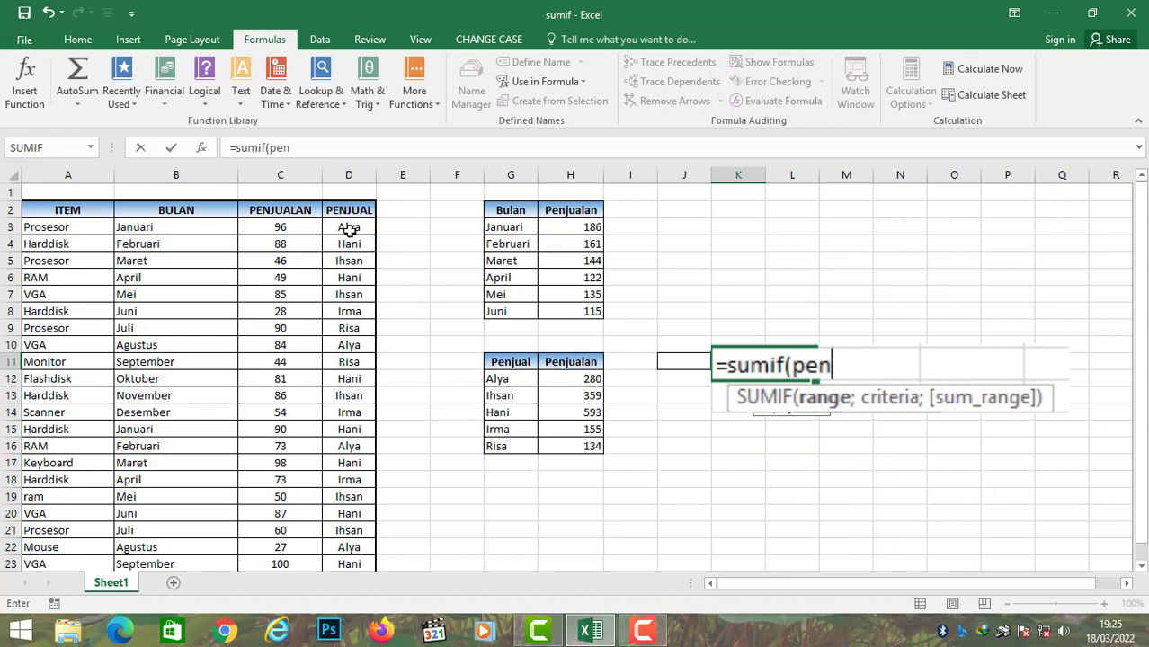
pyautogui.press('BackSpace')
pyautogui.press('BackSpace')
pyautogui.press('BackSpace')
pyautogui.press('BackSpace')
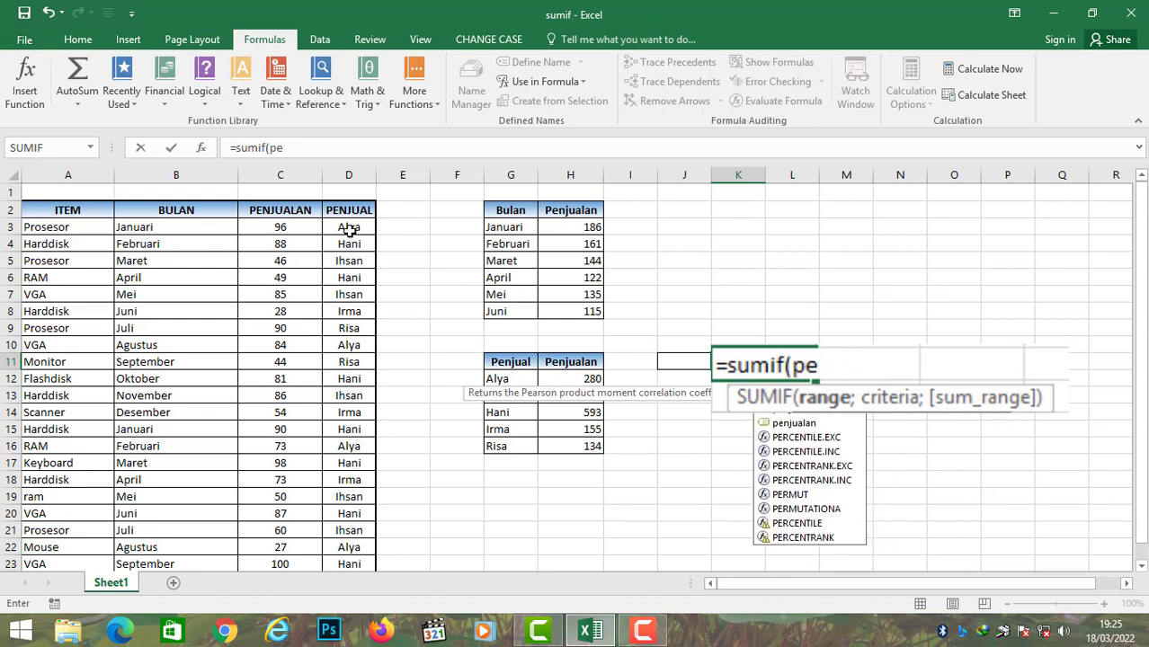
pyautogui.write('enjual')
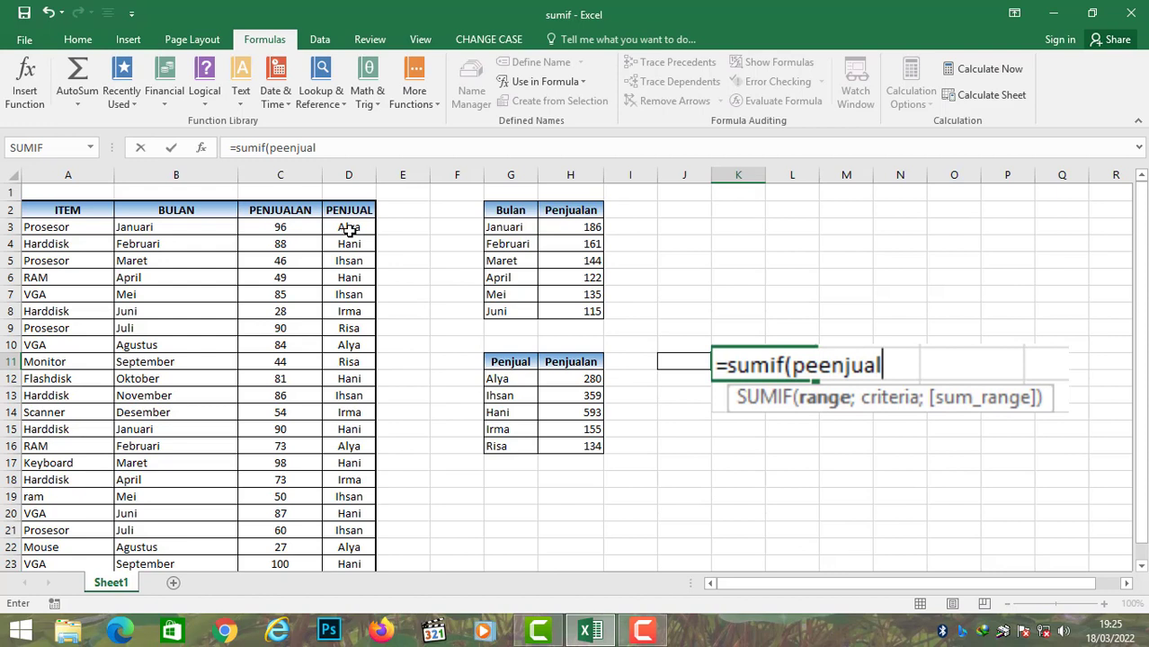
pyautogui.press('BackSpace')
pyautogui.press('BackSpace')
pyautogui.press('BackSpace')
pyautogui.press('BackSpace')
pyautogui.press('BackSpace')
pyautogui.press('BackSpace')
pyautogui.write('njual;')
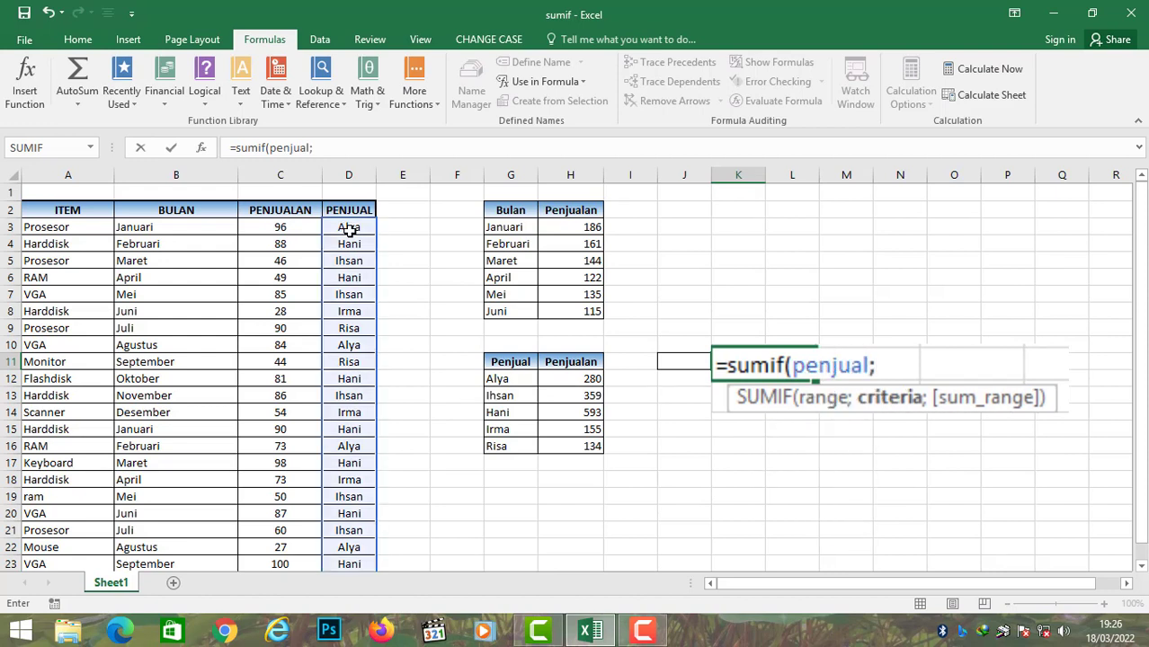
pyautogui.click(694, 361)
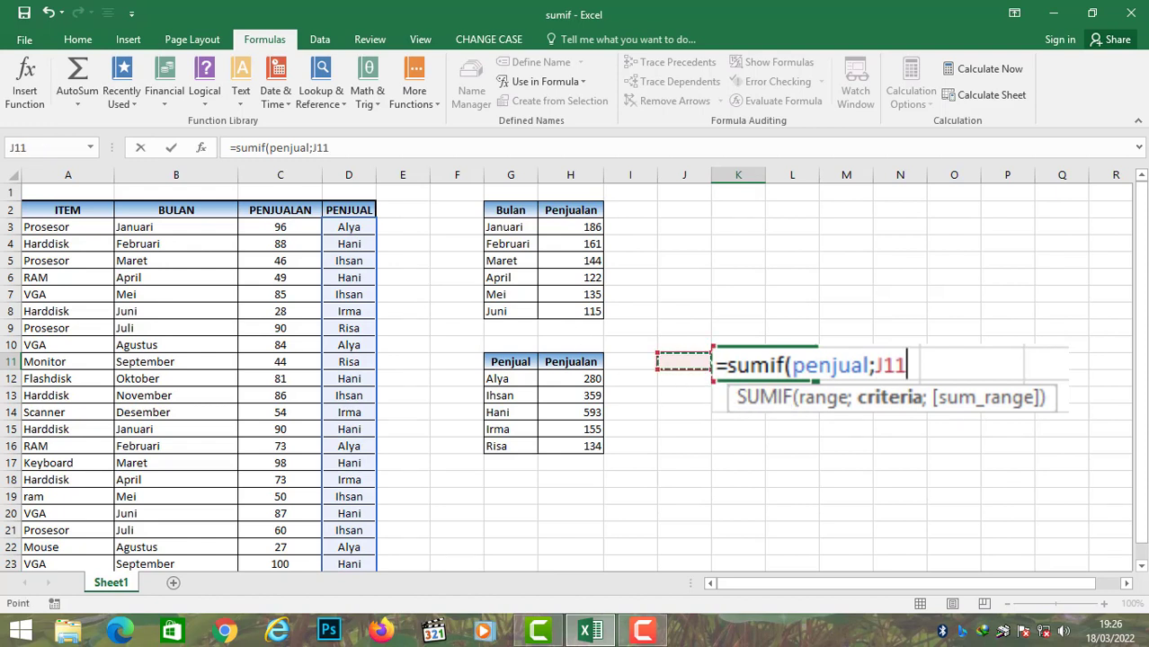
pyautogui.write(';')
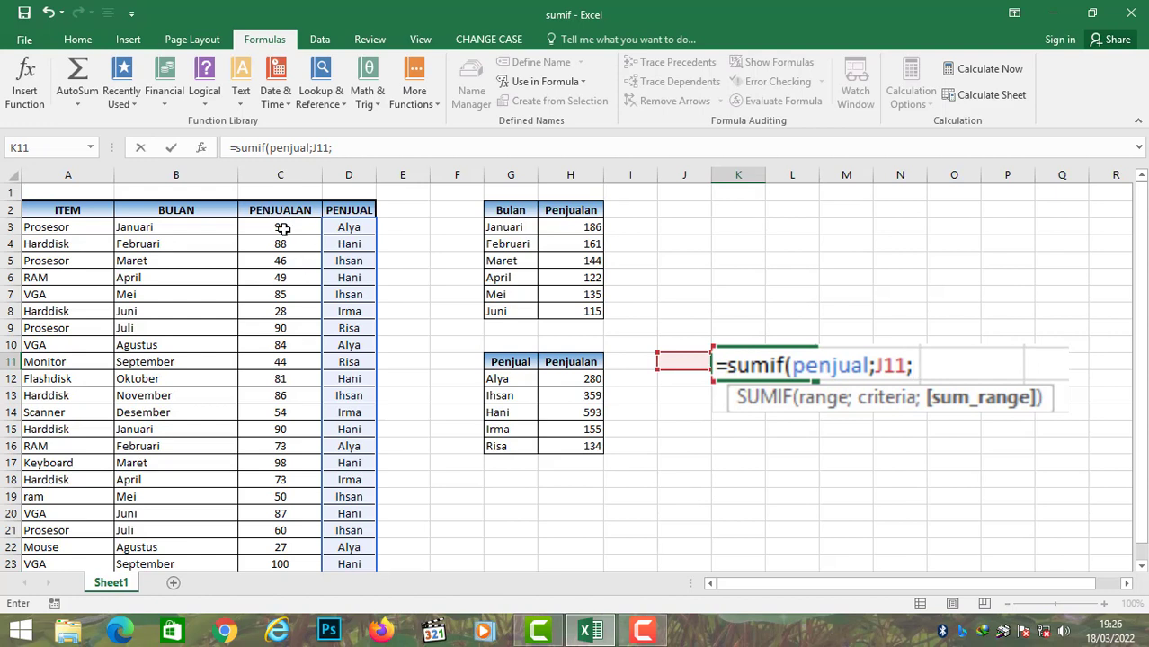
pyautogui.write('pe')
pyautogui.press('BackSpace')
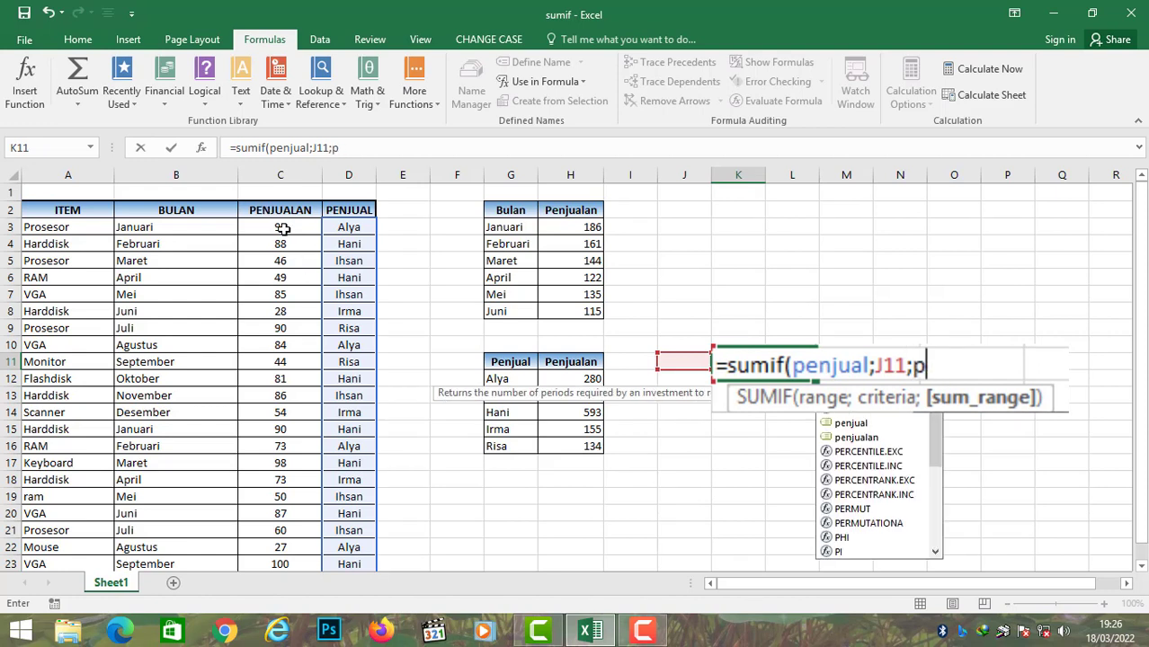
pyautogui.write('enj')
pyautogui.write('ua')
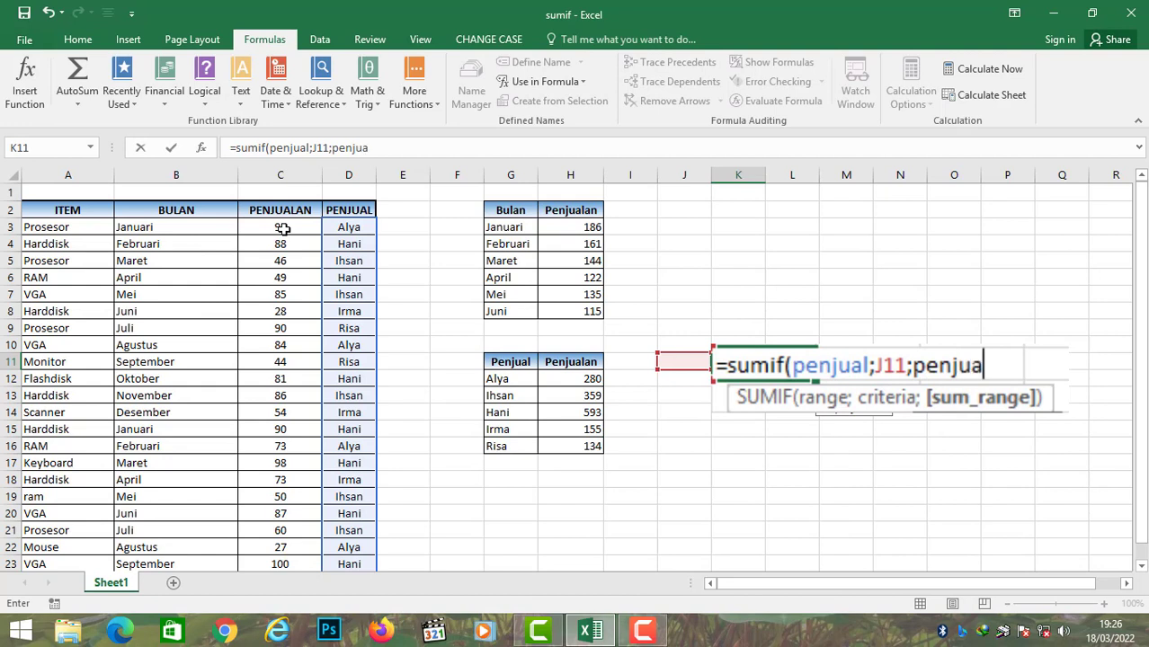
pyautogui.write('lan)')
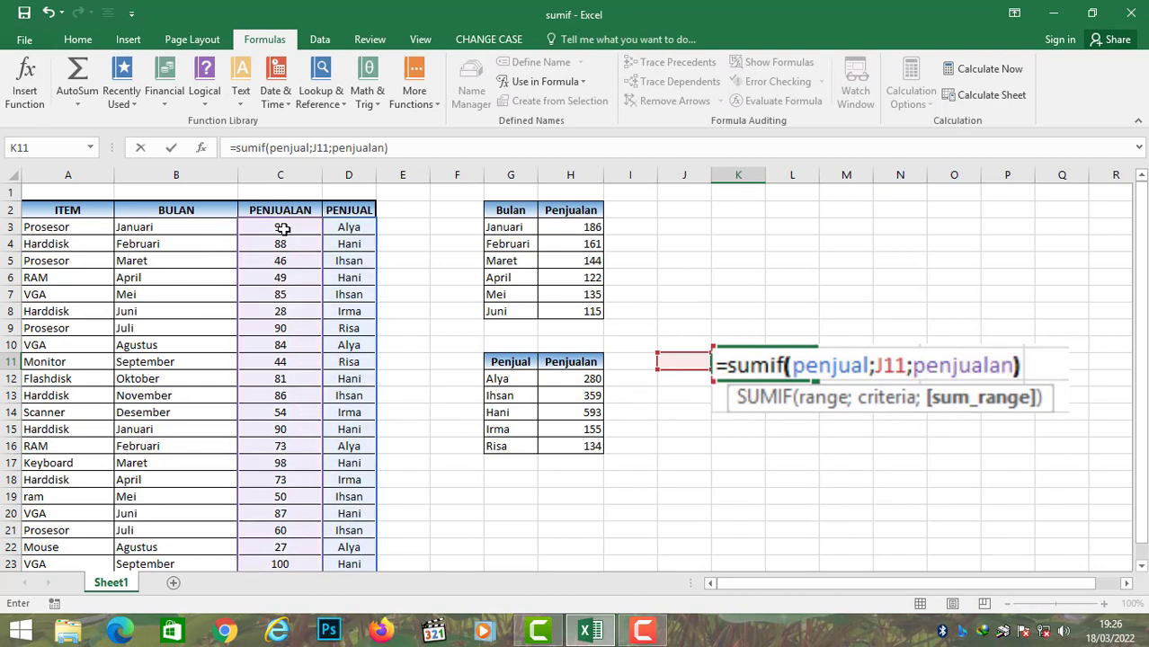
pyautogui.hotkey('ctrl', 'Return')
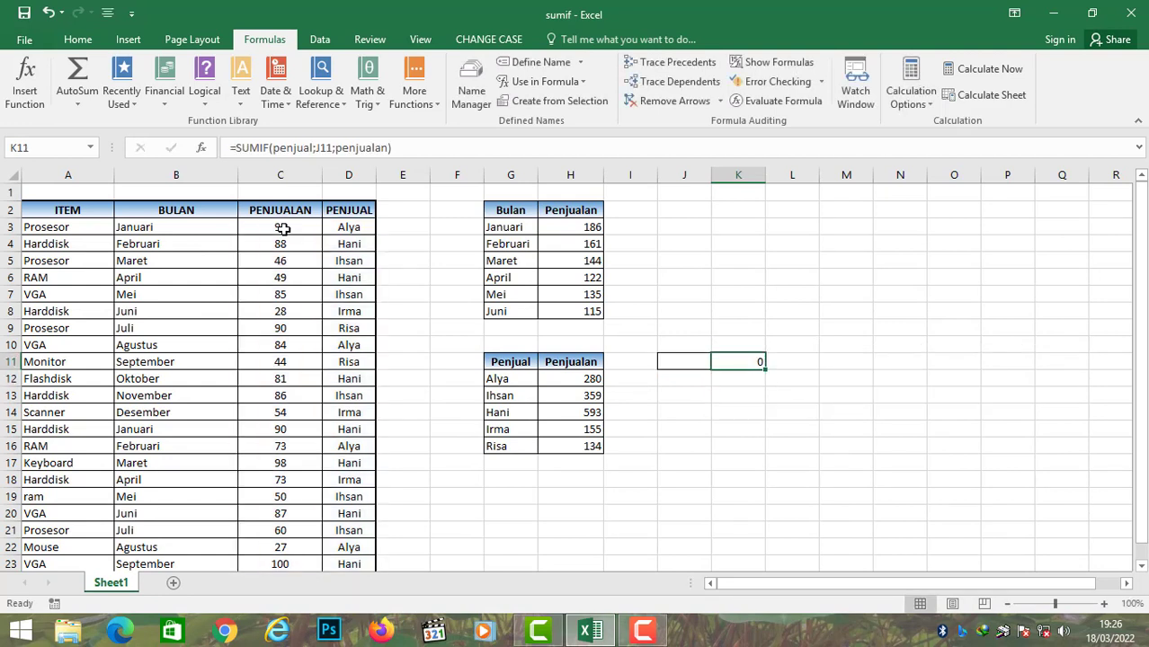
# Test the K11 formula by entering the second listed seller's name in J11, followed by the third seller's name in its place
pyautogui.press('Left')
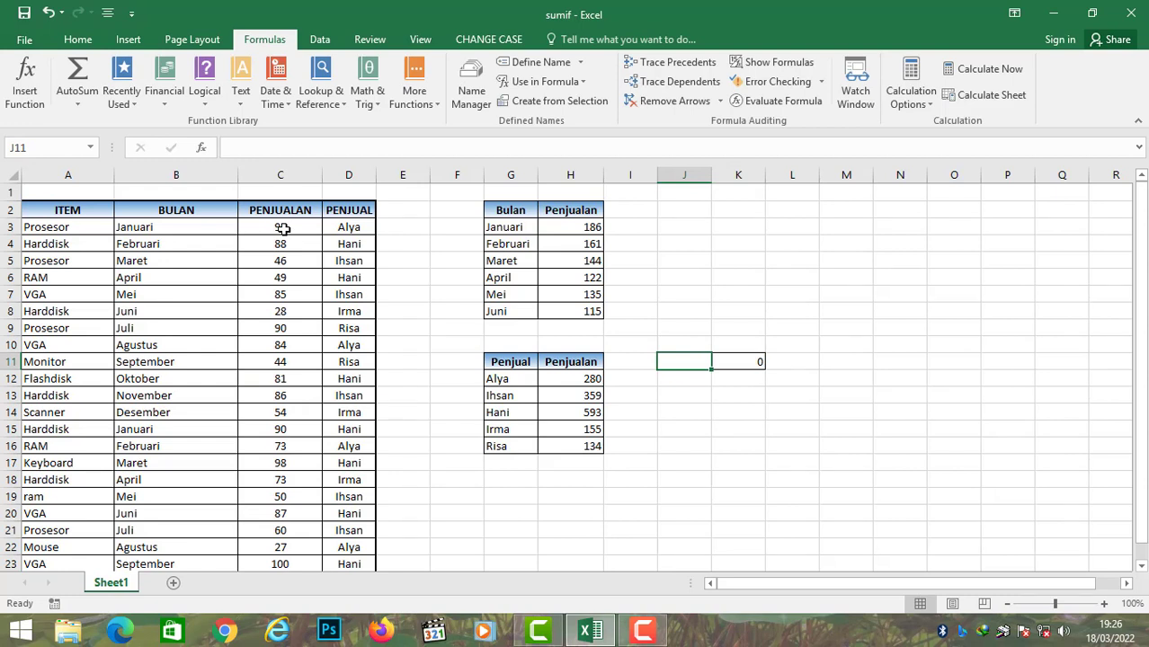
pyautogui.write('ihsan')
pyautogui.press('Return')
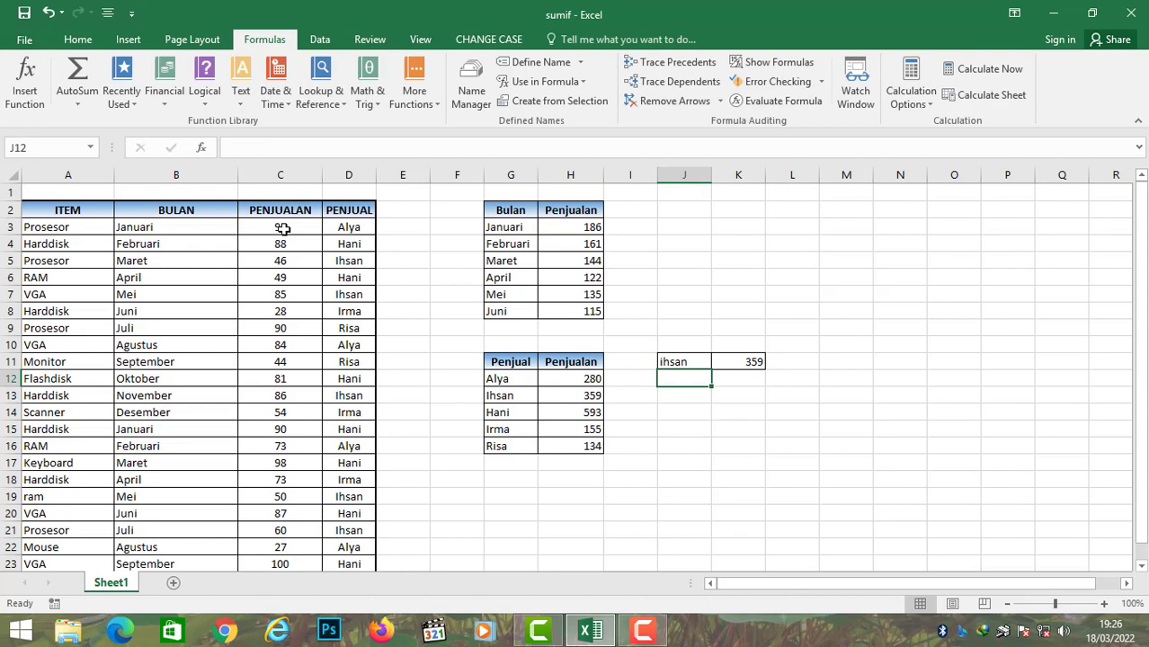
pyautogui.press('Up')
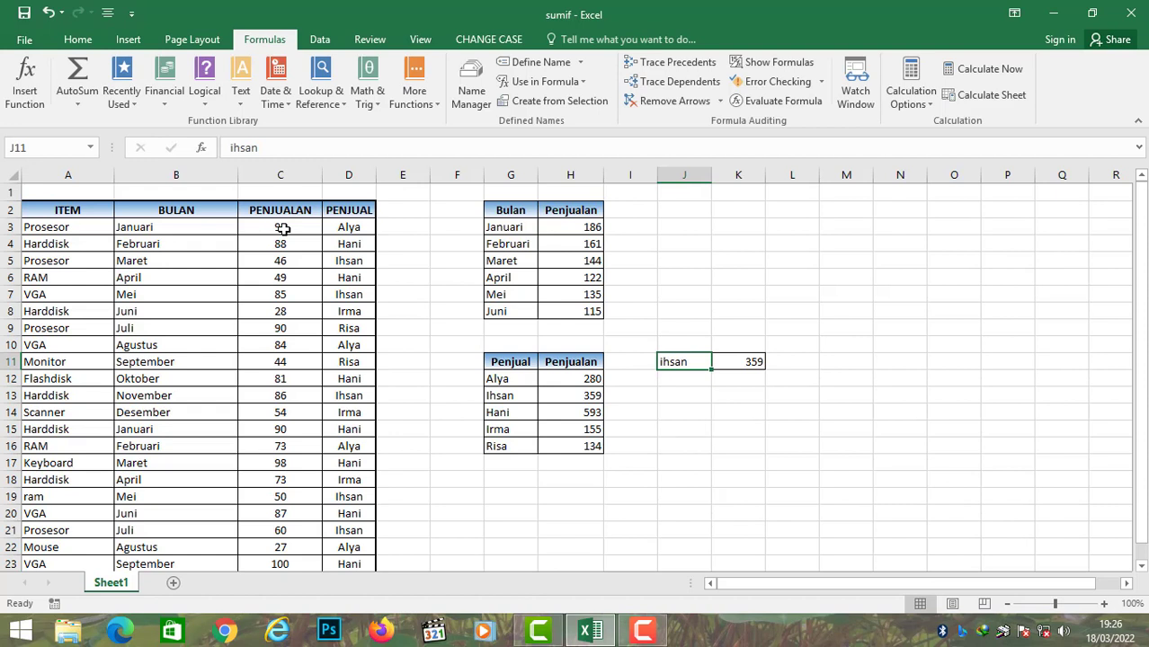
pyautogui.write('hani')
pyautogui.press('Return')
pyautogui.press('Up')
pyautogui.press('Right')
pyautogui.press('Left')
pyautogui.press('Right')
pyautogui.press('Left')
pyautogui.press('Right')
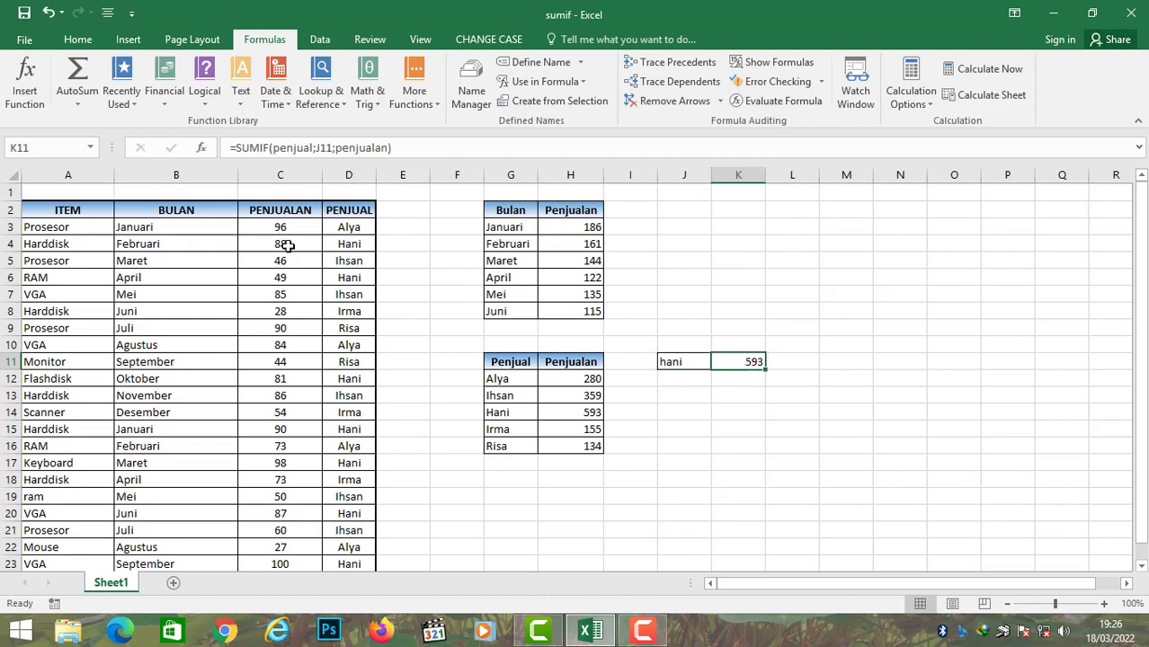
# Create a copy of Sheet1 in the same workbook, placed before the original sheet
pyautogui.rightClick(116, 584)
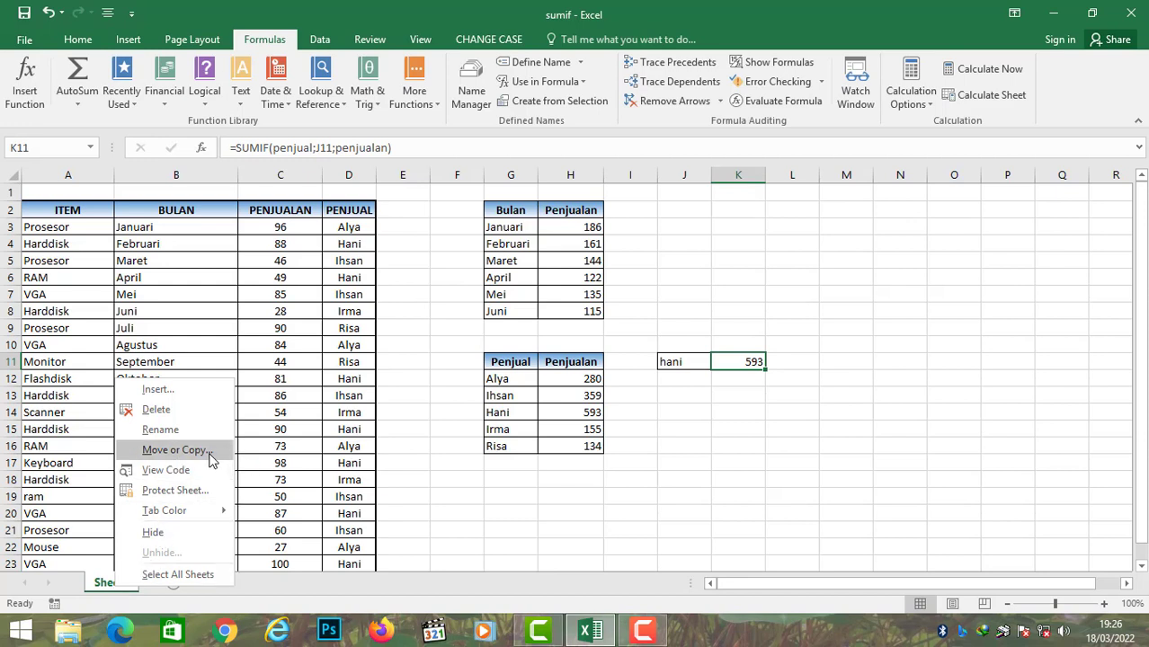
pyautogui.click(176, 449)
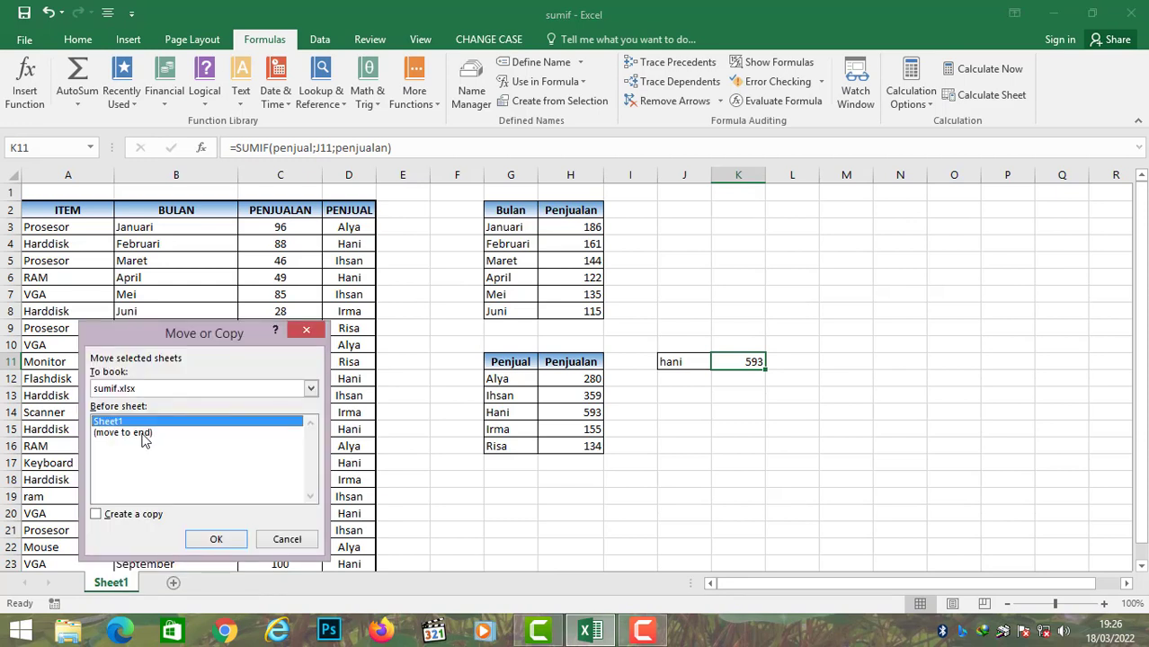
pyautogui.click(126, 520)
pyautogui.click(207, 540)
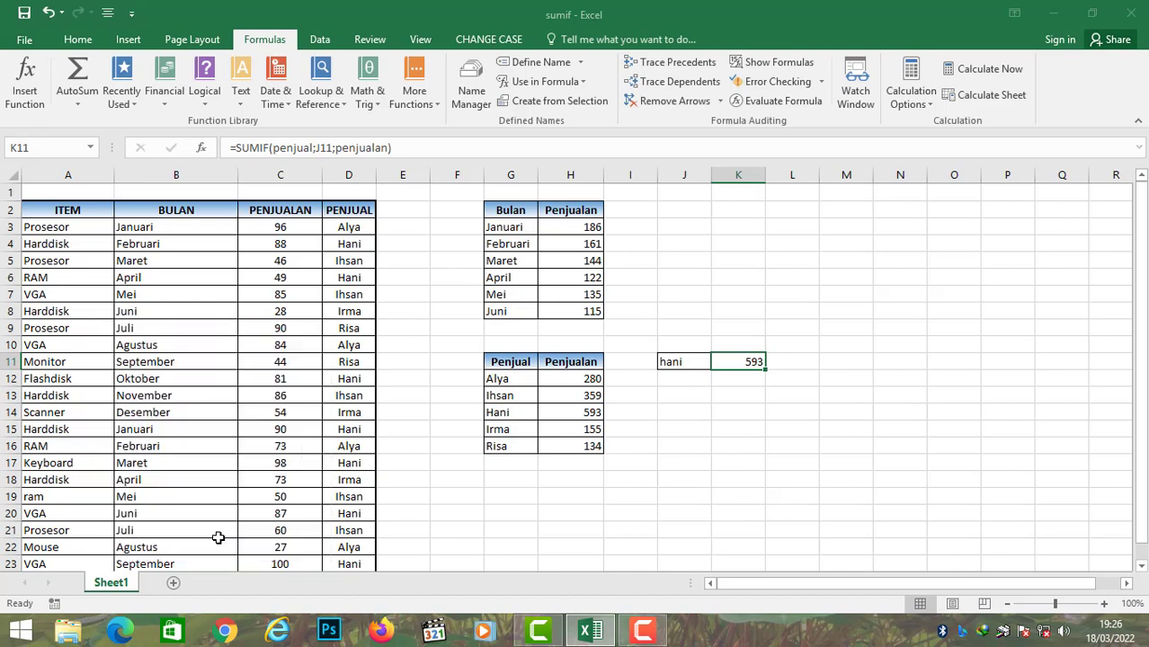
# Rename the copied sheet as countif
pyautogui.doubleClick(140, 585)
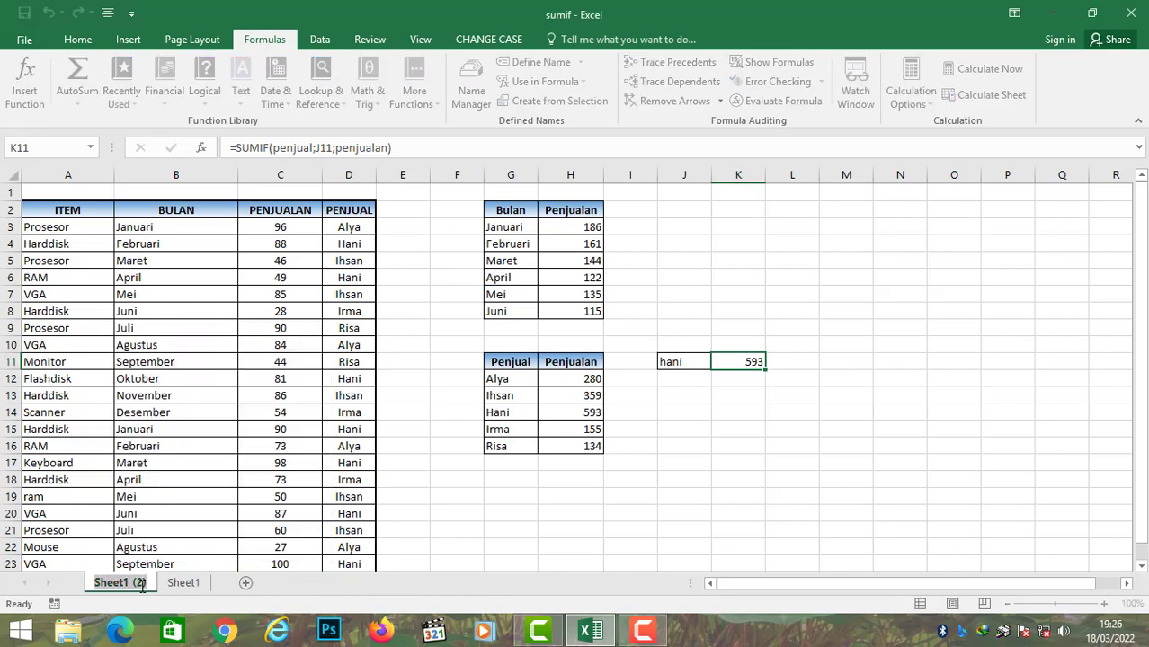
pyautogui.write('countif')
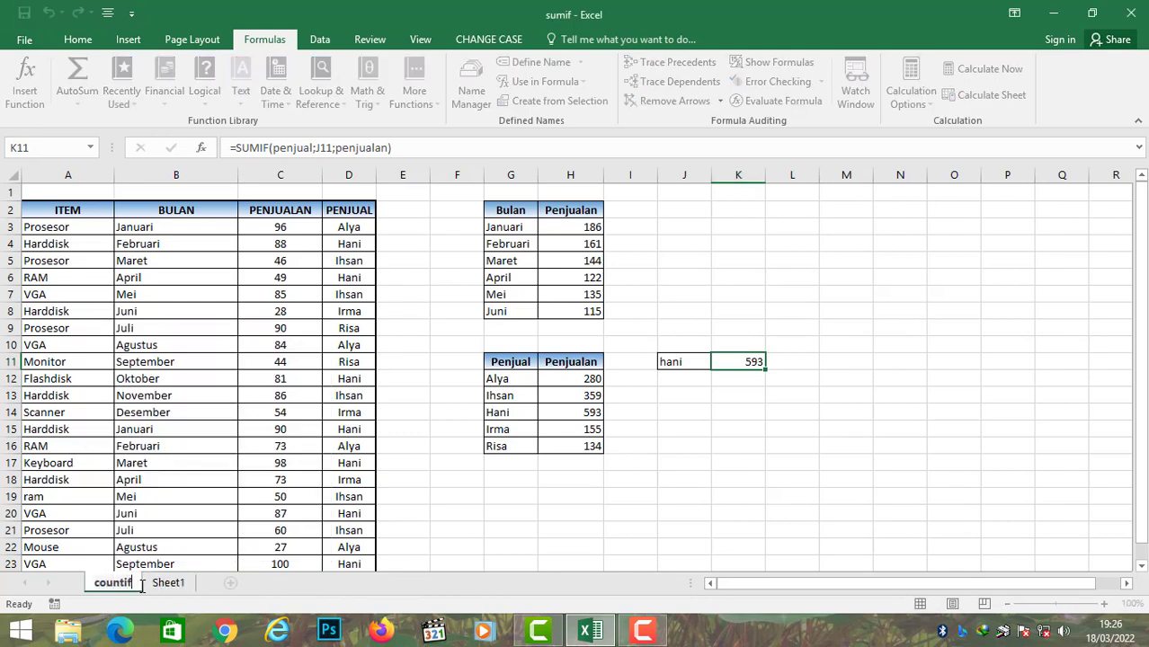
pyautogui.press('Return')
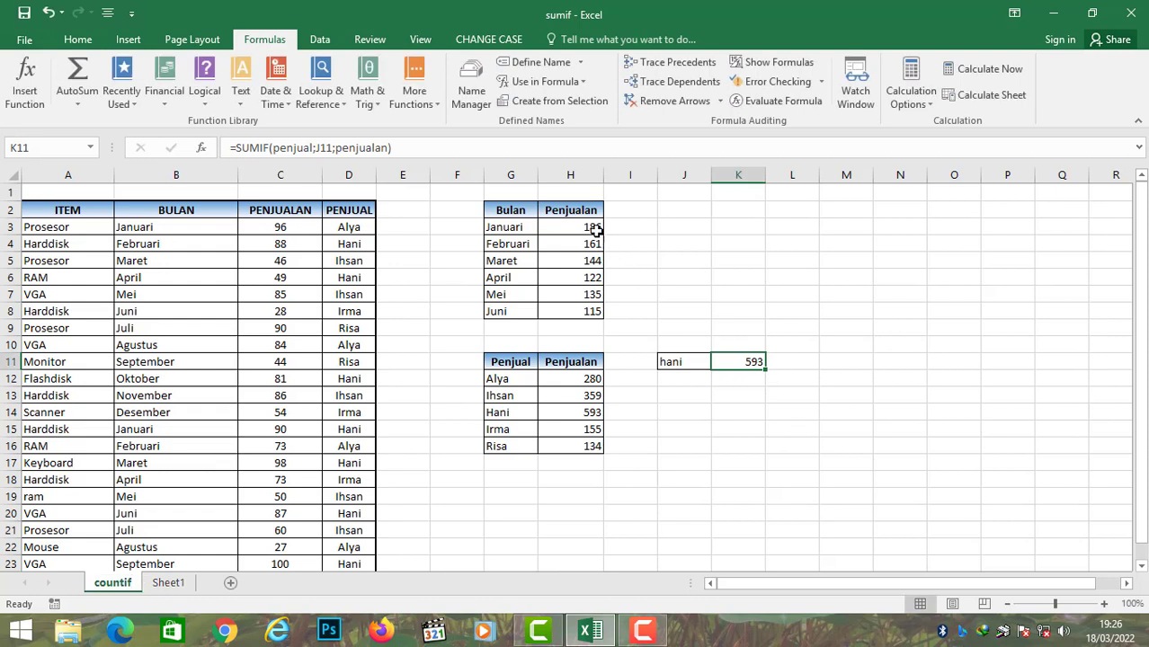
# Clear the monthly totals in H3:H8 and the per-seller totals in H12:H16 on the countif sheet
pyautogui.moveTo(594, 228); pyautogui.dragTo(598, 311)
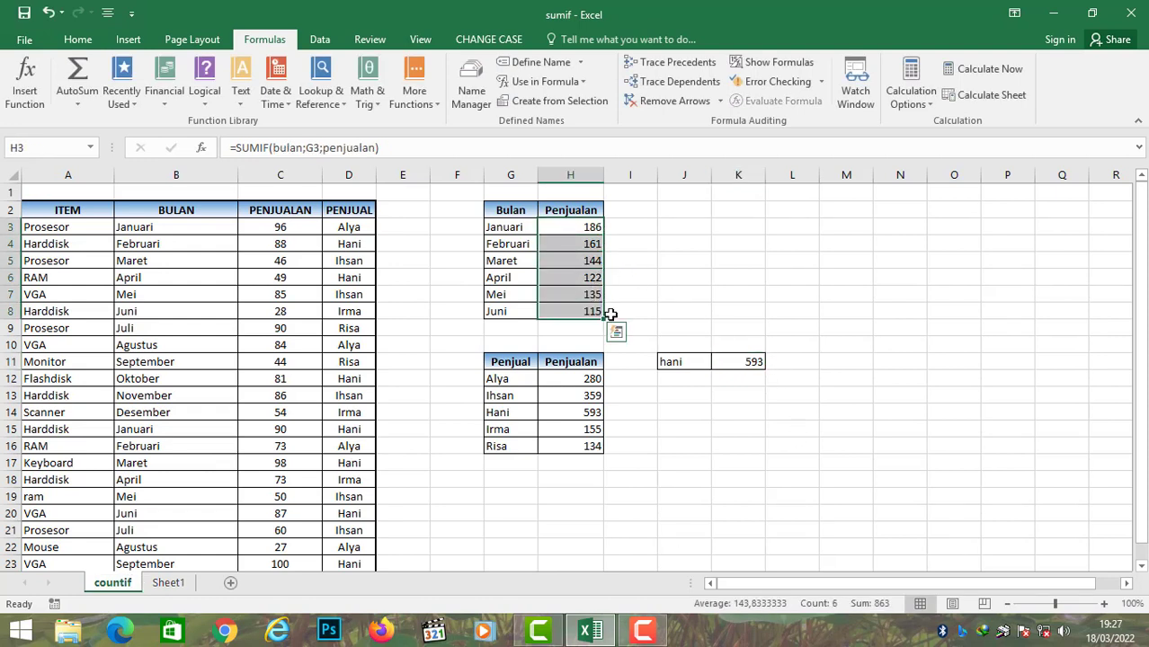
pyautogui.press('Delete')
pyautogui.press('Down')
pyautogui.press('Down')
pyautogui.press('Down')
pyautogui.press('Down')
pyautogui.press('Down')
pyautogui.press('Down')
pyautogui.press('Down')
pyautogui.press('Down')
pyautogui.press('Down')
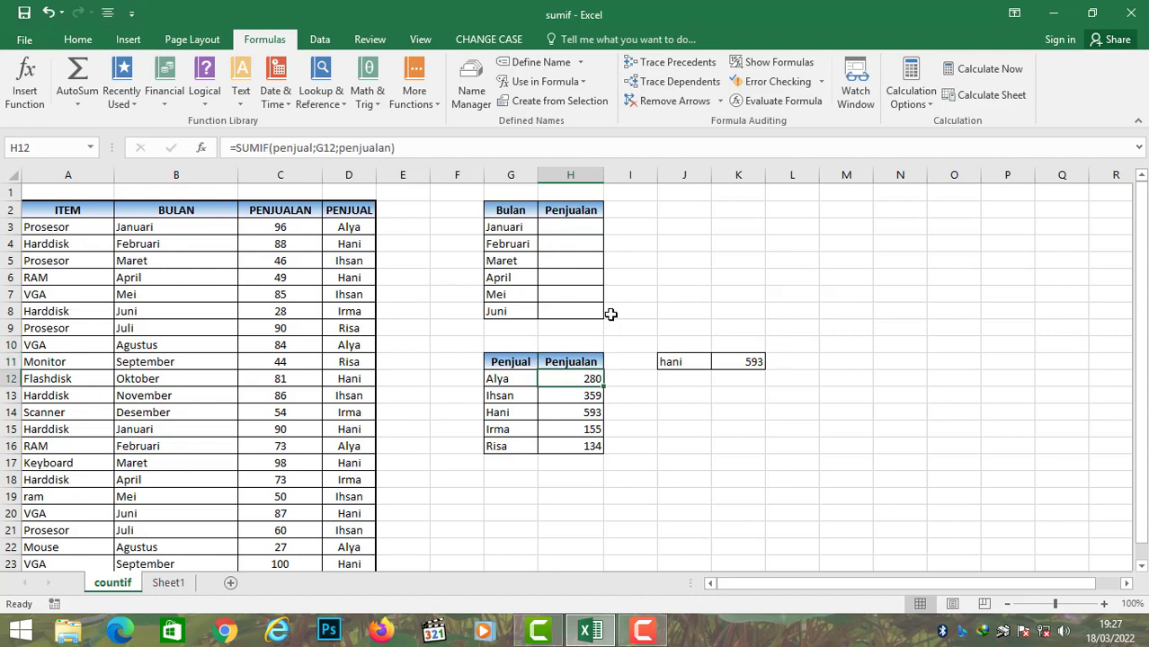
pyautogui.hotkey('shift', 'Down')
pyautogui.hotkey('shift', 'Down')
pyautogui.hotkey('shift', 'Down')
pyautogui.hotkey('shift', 'Down')
pyautogui.press('Delete')
# Clear the seller name in J11 and the SUMIF formula in K11
pyautogui.press('Right')
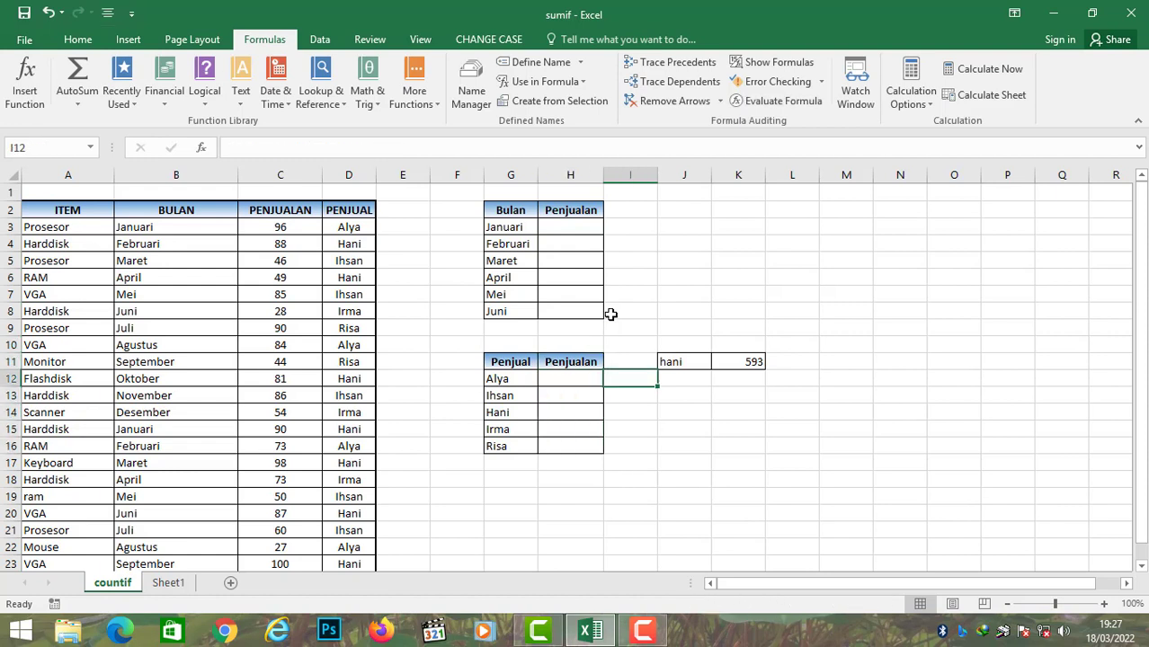
pyautogui.press('Right')
pyautogui.press('Right')
pyautogui.press('Up')
pyautogui.press('Left')
pyautogui.press('Delete')
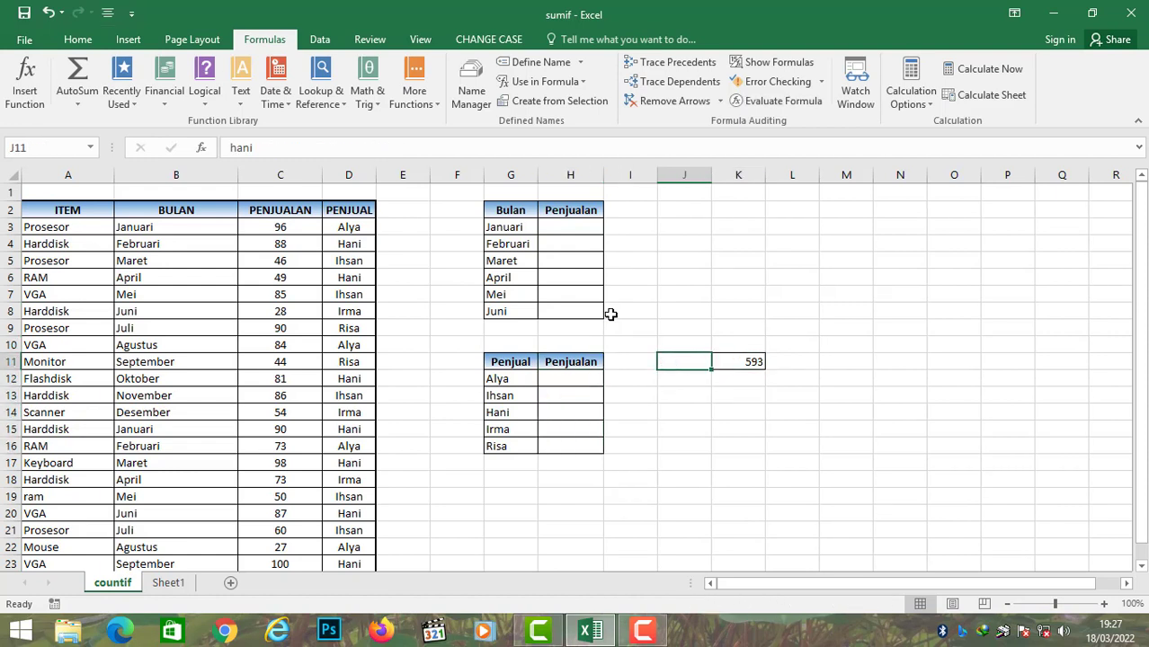
pyautogui.press('Right')
pyautogui.press('Delete')
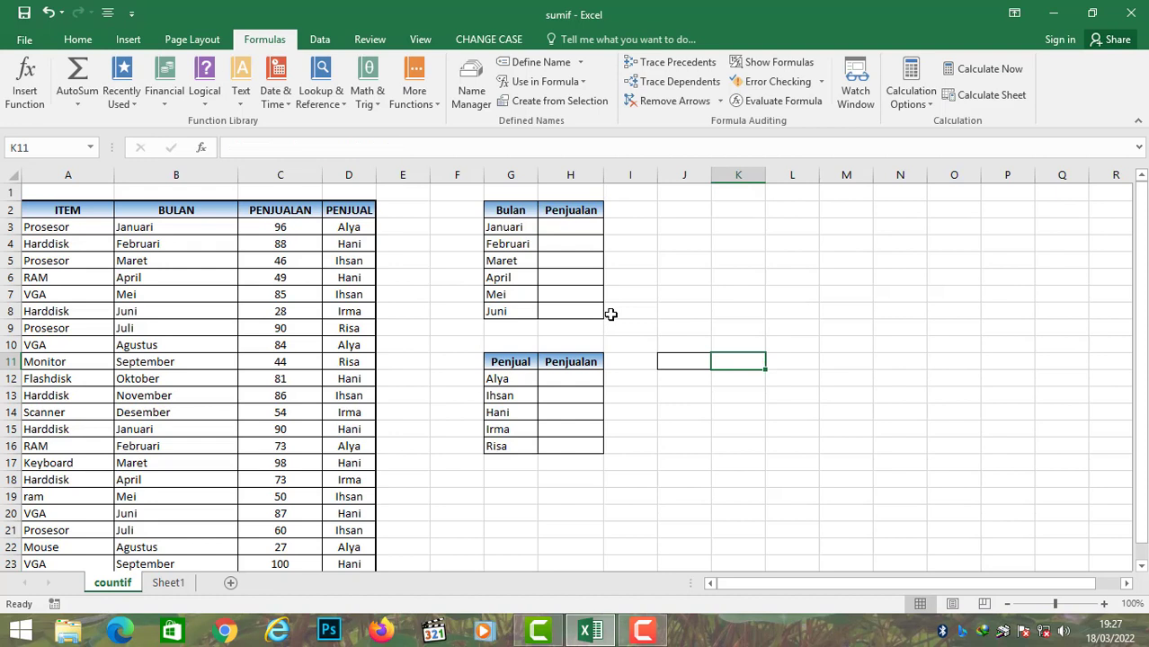
# Count the entries per month with =COUNTIF(bulan;G3) in H3 and fill the formula down to H8
pyautogui.press('Left')
pyautogui.press('Left')
pyautogui.press('Left')
pyautogui.press('Up')
pyautogui.press('Up')
pyautogui.press('Up')
pyautogui.press('Up')
pyautogui.press('Up')
pyautogui.press('Up')
pyautogui.press('Up')
pyautogui.press('Up')
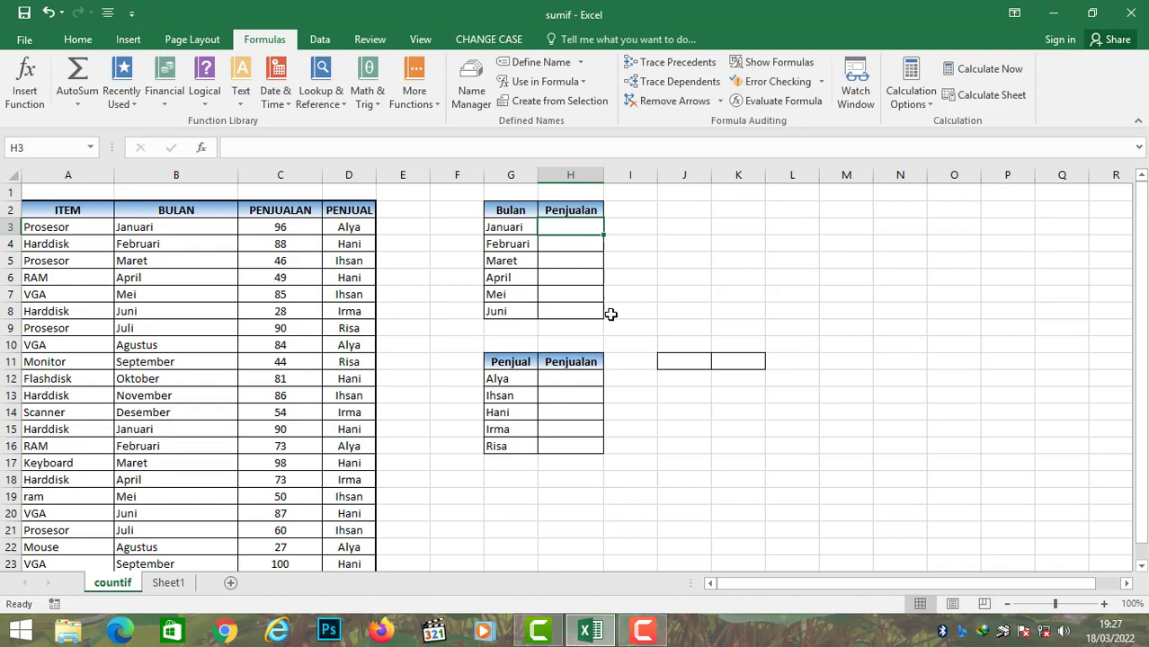
pyautogui.write('=')
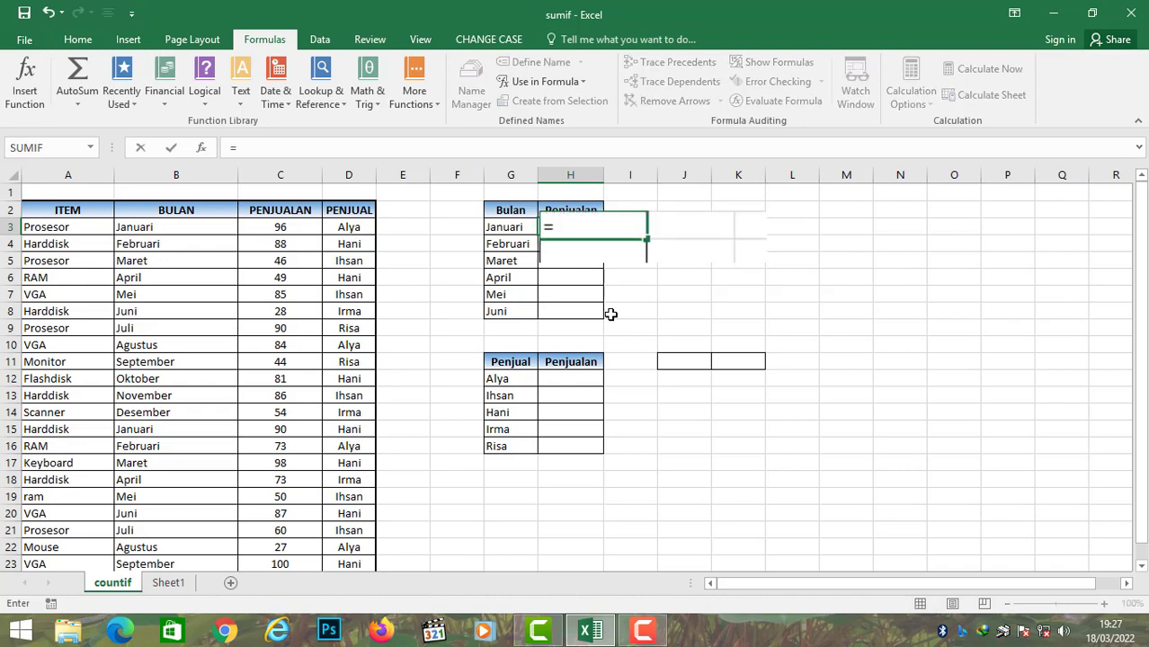
pyautogui.write('countif')
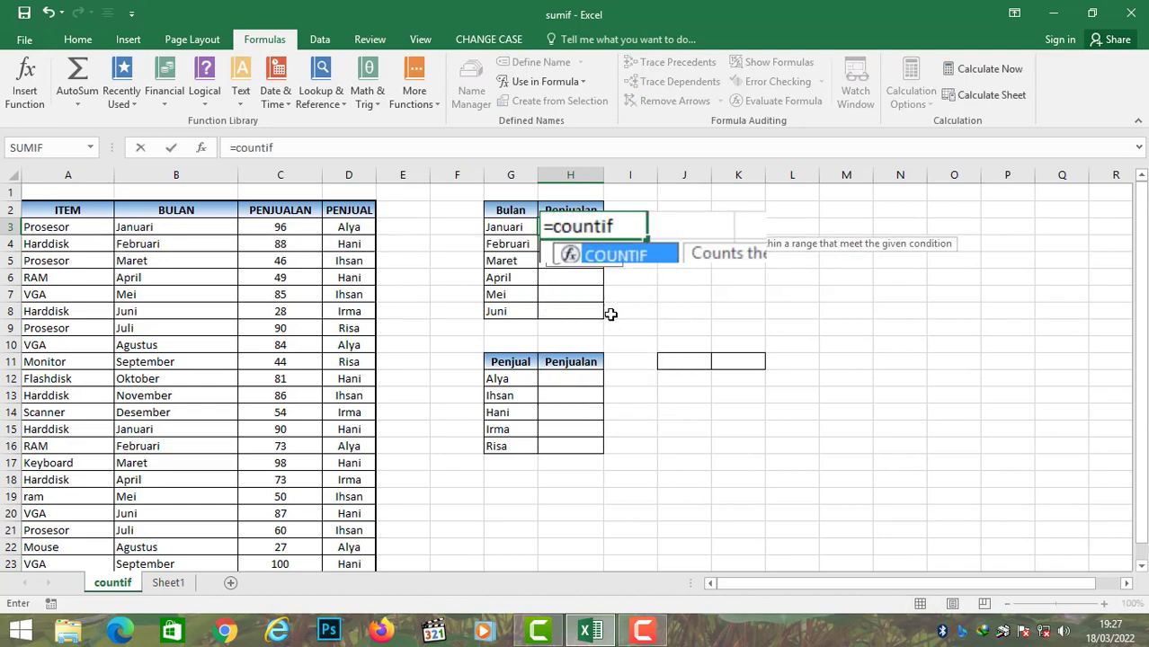
pyautogui.write('(')
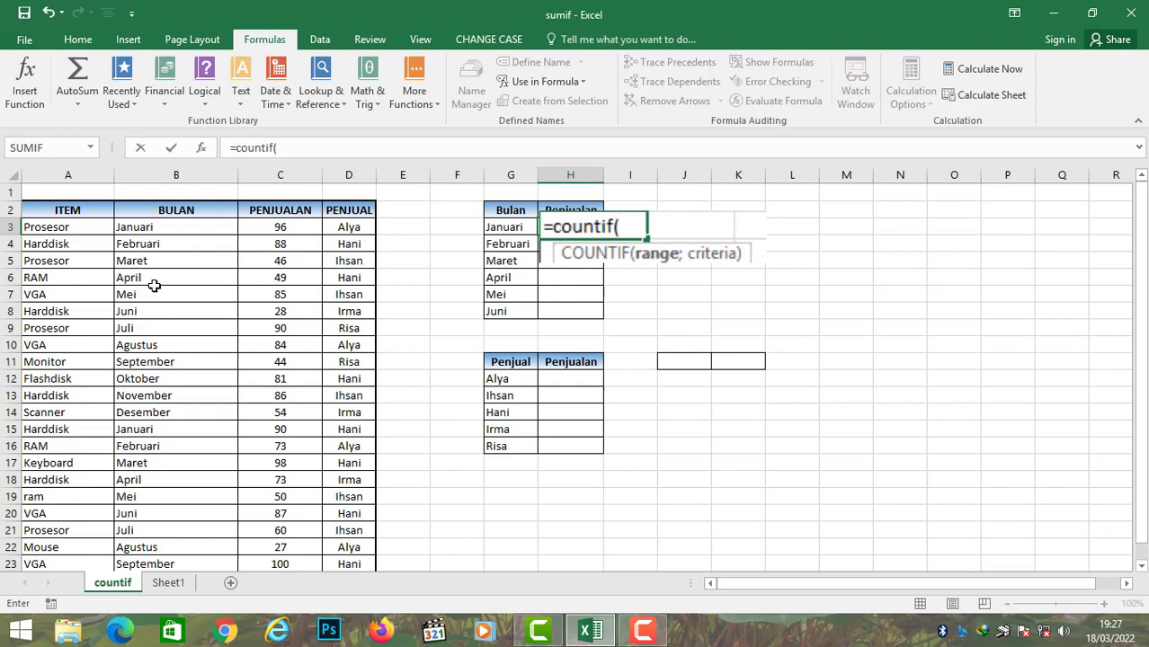
pyautogui.write('bulan;')
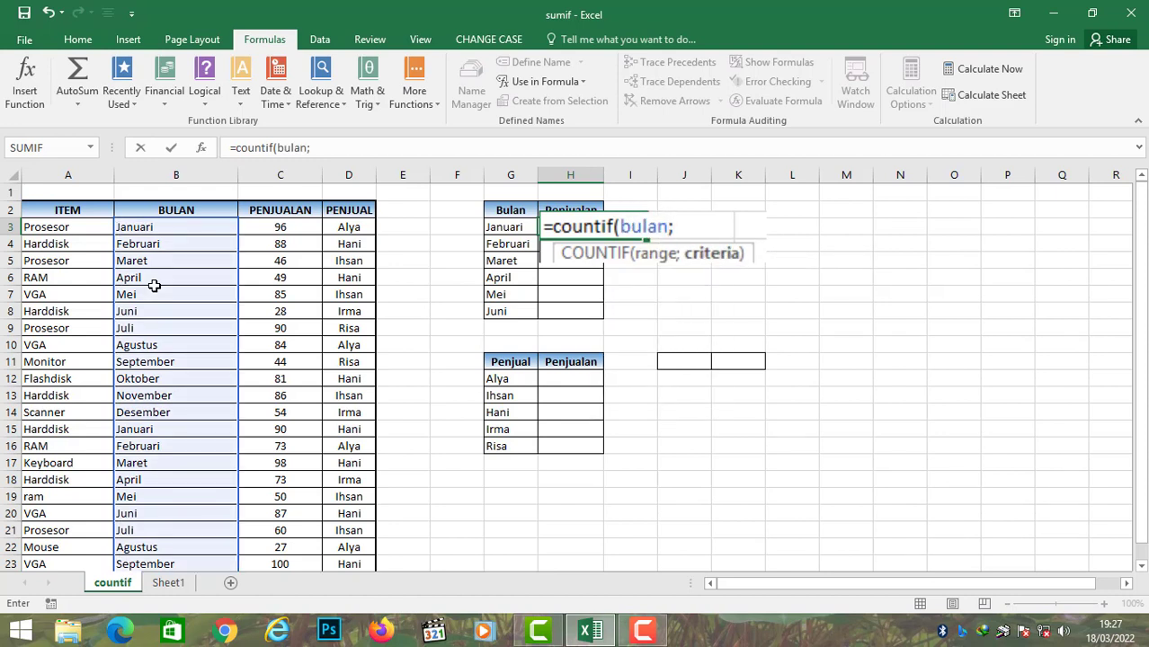
pyautogui.click(509, 227)
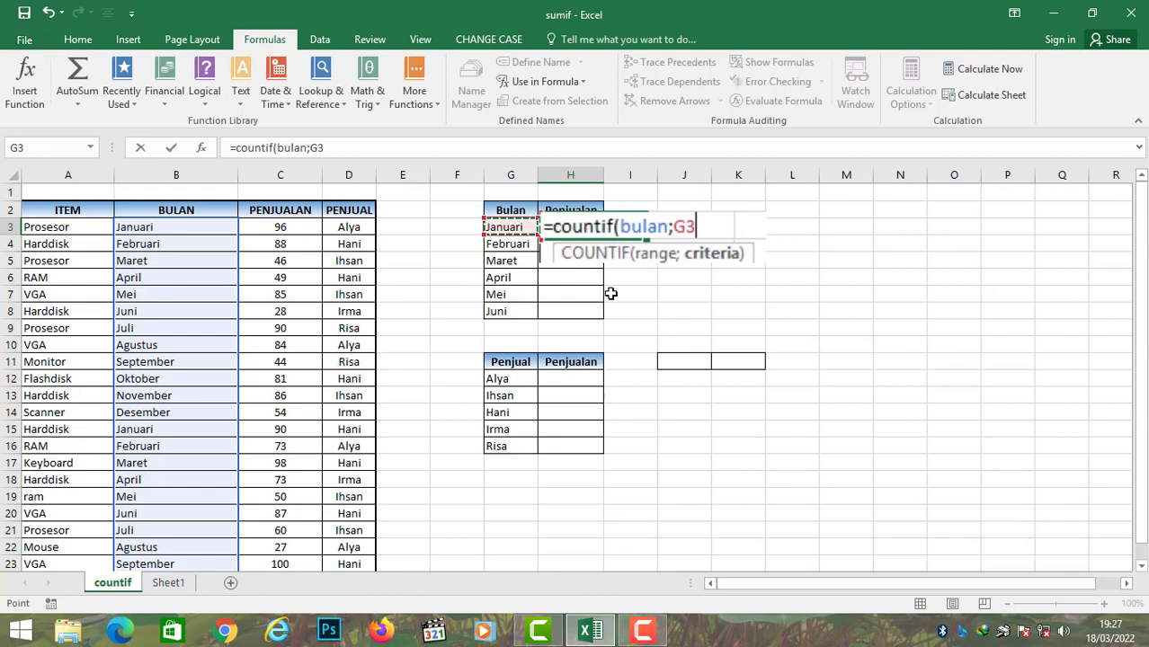
pyautogui.write(')')
pyautogui.hotkey('ctrl', 'Return')
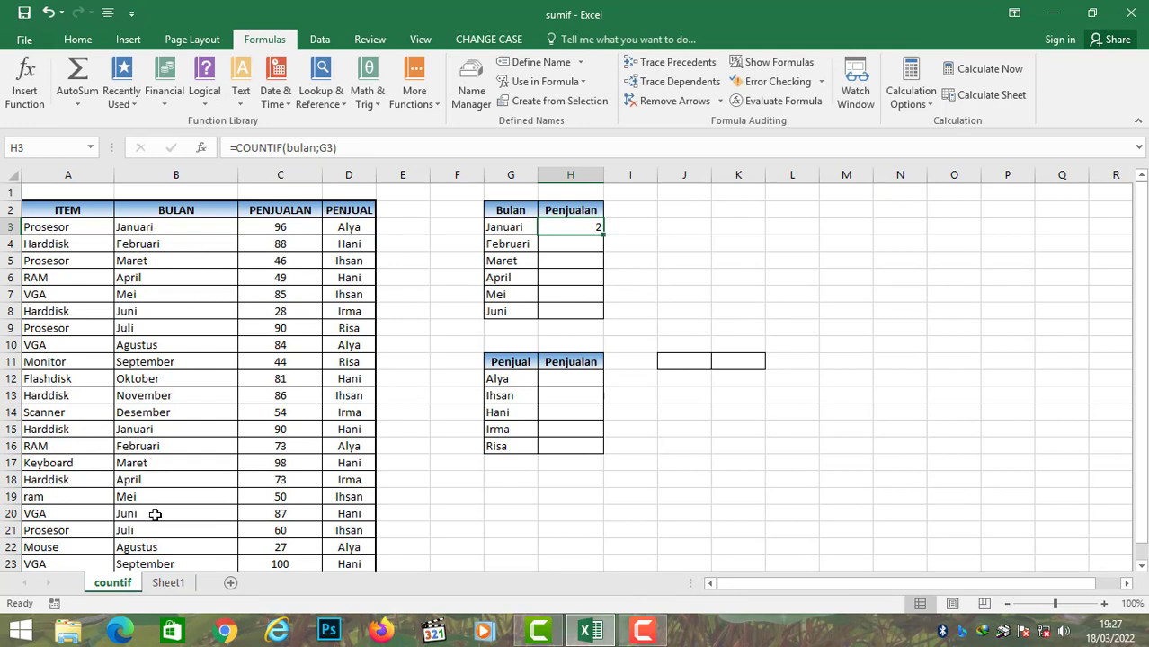
pyautogui.moveTo(602, 236); pyautogui.dragTo(600, 316)
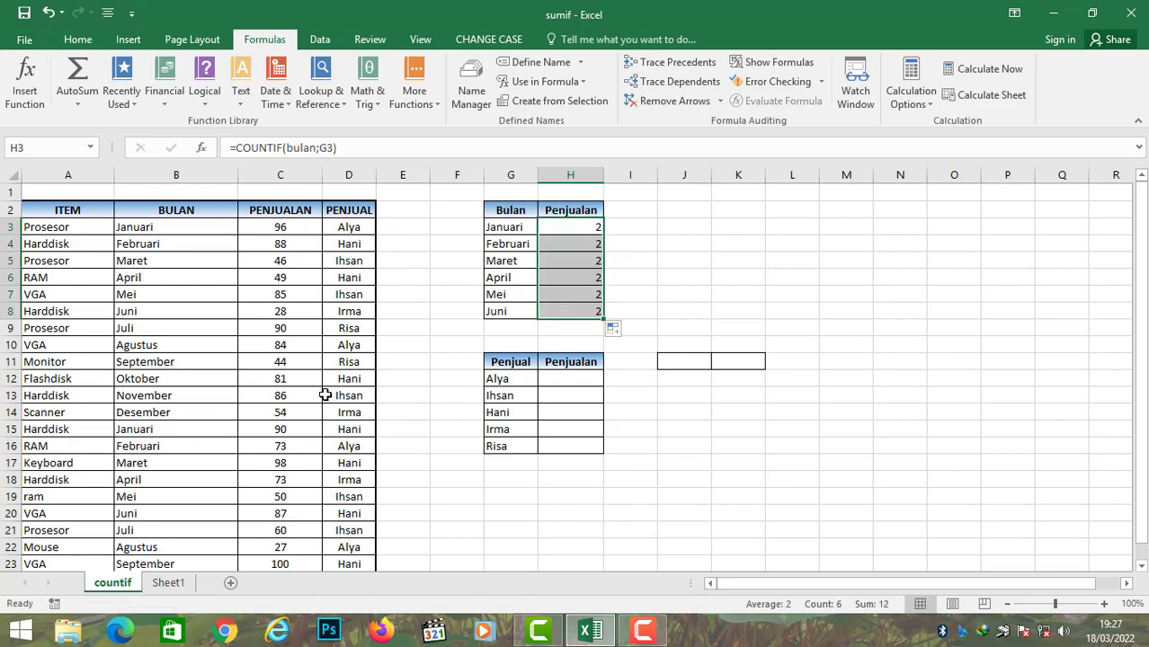
# Examine the filled COUNTIF formulas in the monthly table and compare Februari with its entries in the BULAN column
pyautogui.click(593, 244)
pyautogui.click(585, 264)
pyautogui.click(585, 297)
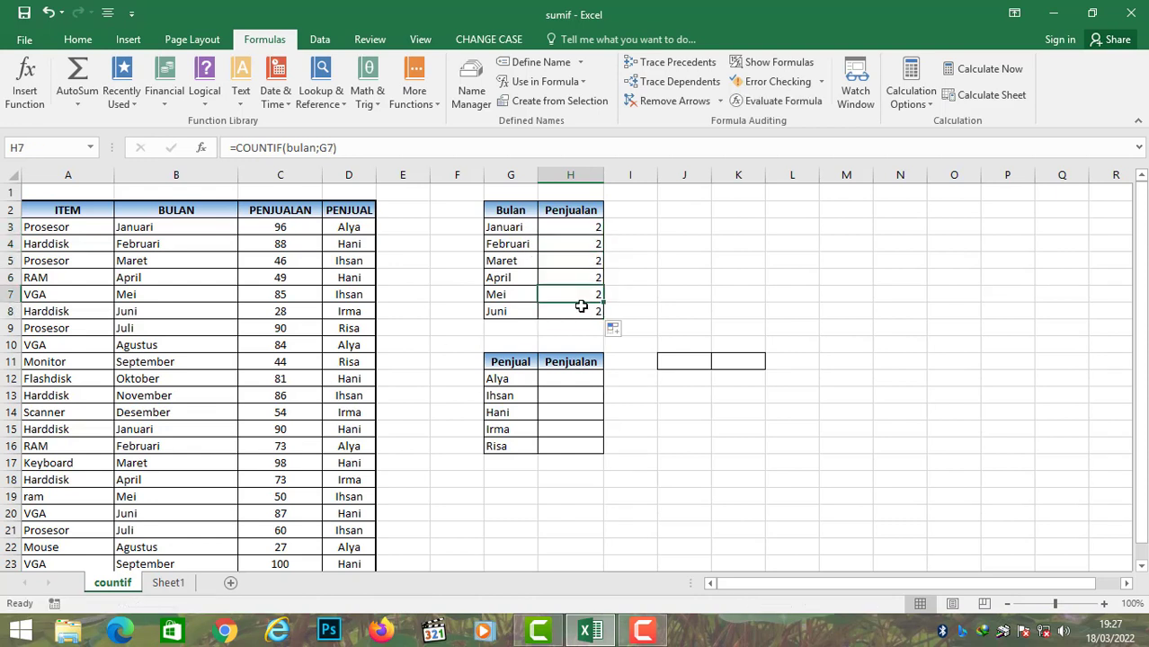
pyautogui.click(591, 250)
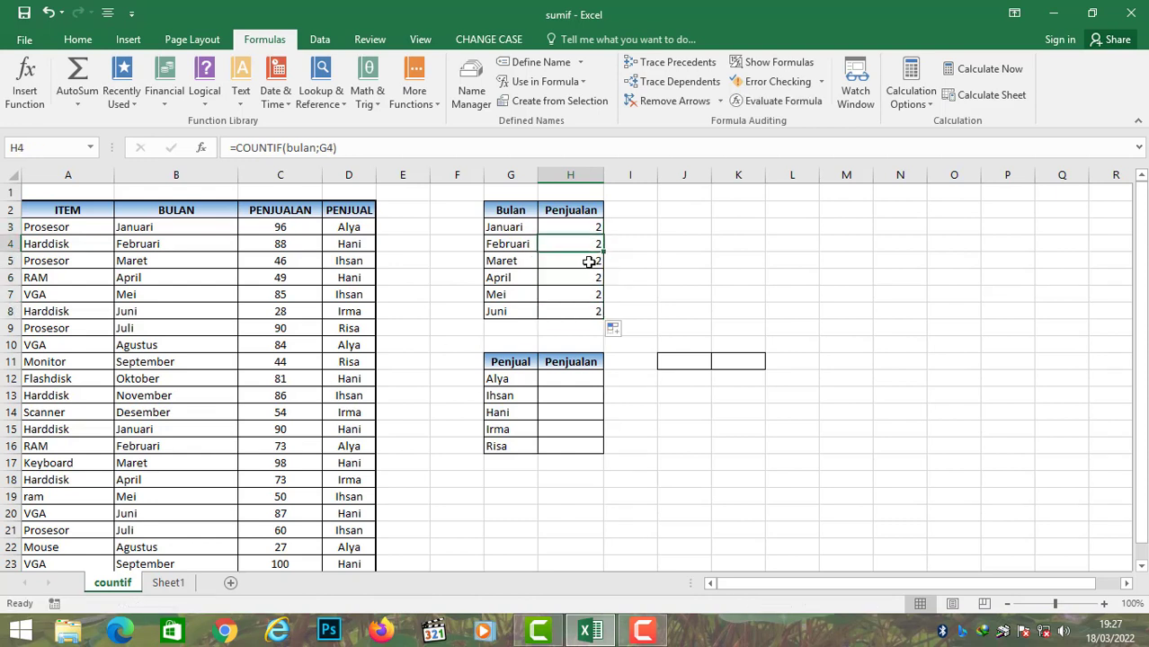
pyautogui.click(511, 246)
pyautogui.click(580, 248)
pyautogui.click(176, 245)
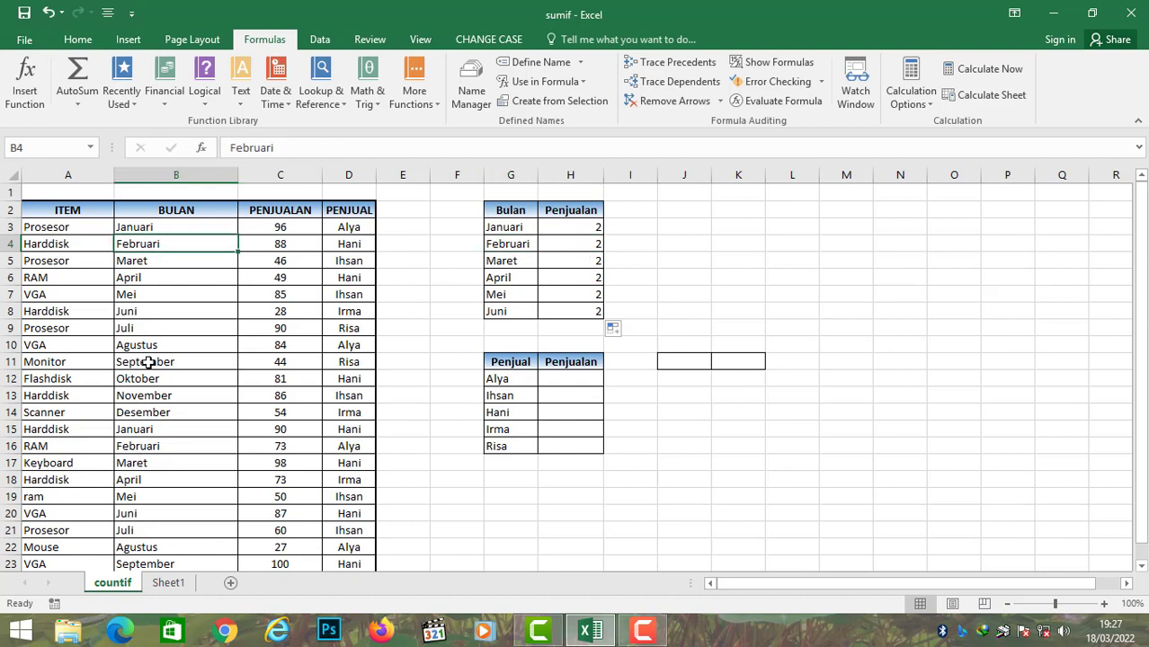
pyautogui.click(149, 360)
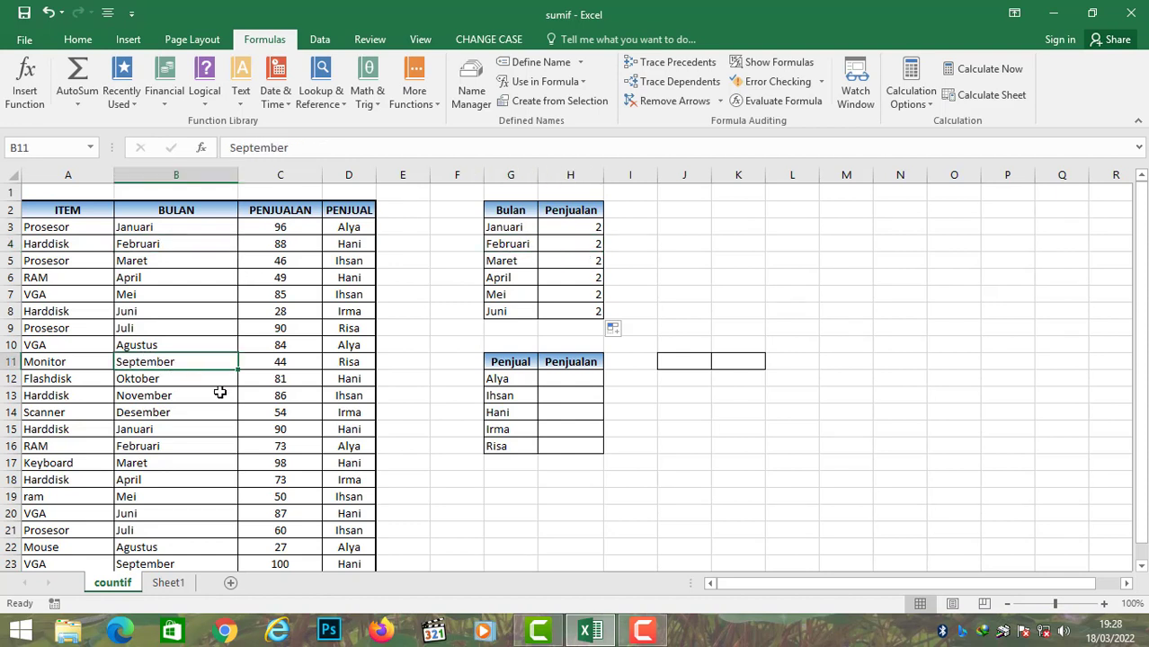
# Count the entries per seller with =COUNTIF(penjual;G12) in H12 and fill the formula down to H16
pyautogui.click(579, 380)
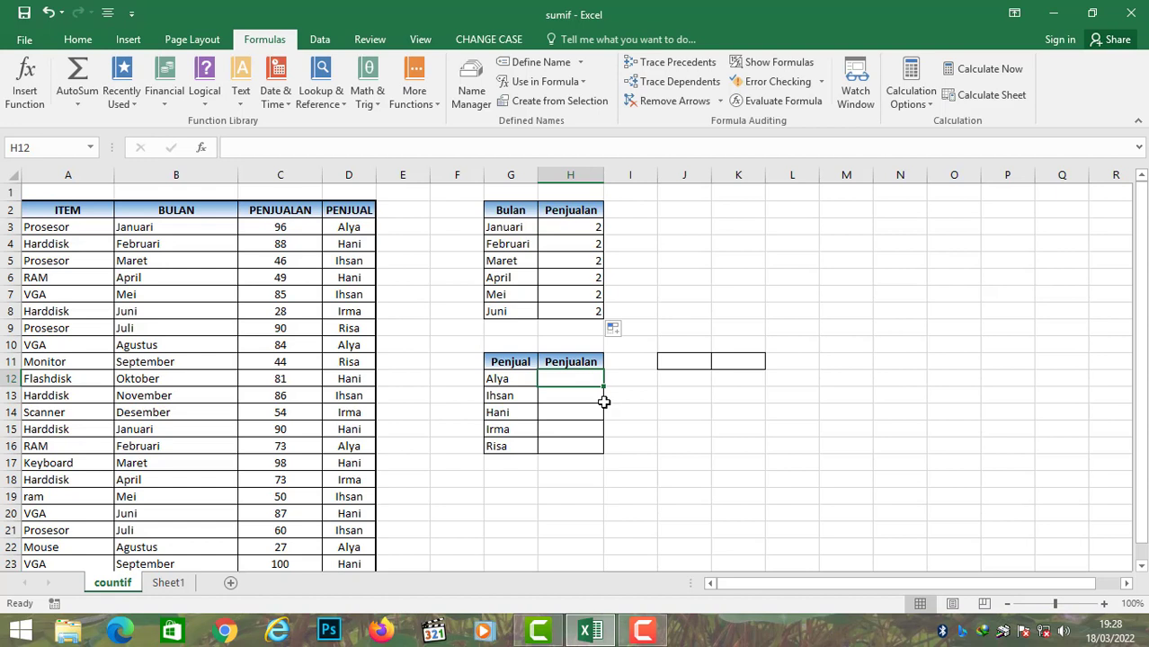
pyautogui.click(505, 377)
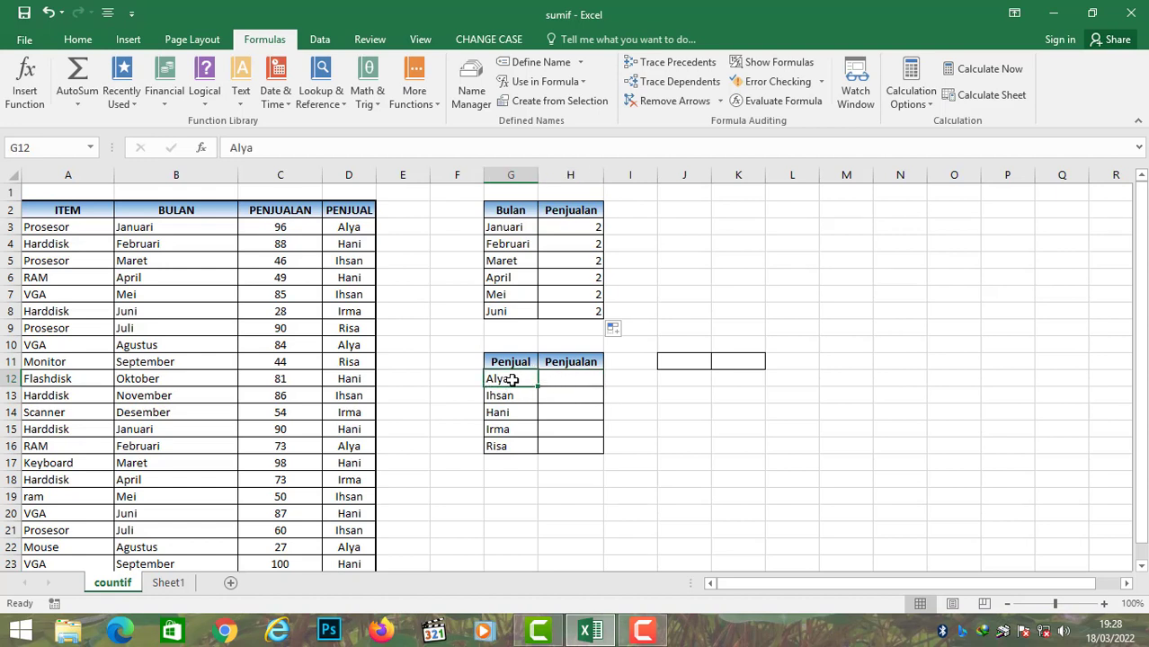
pyautogui.click(582, 384)
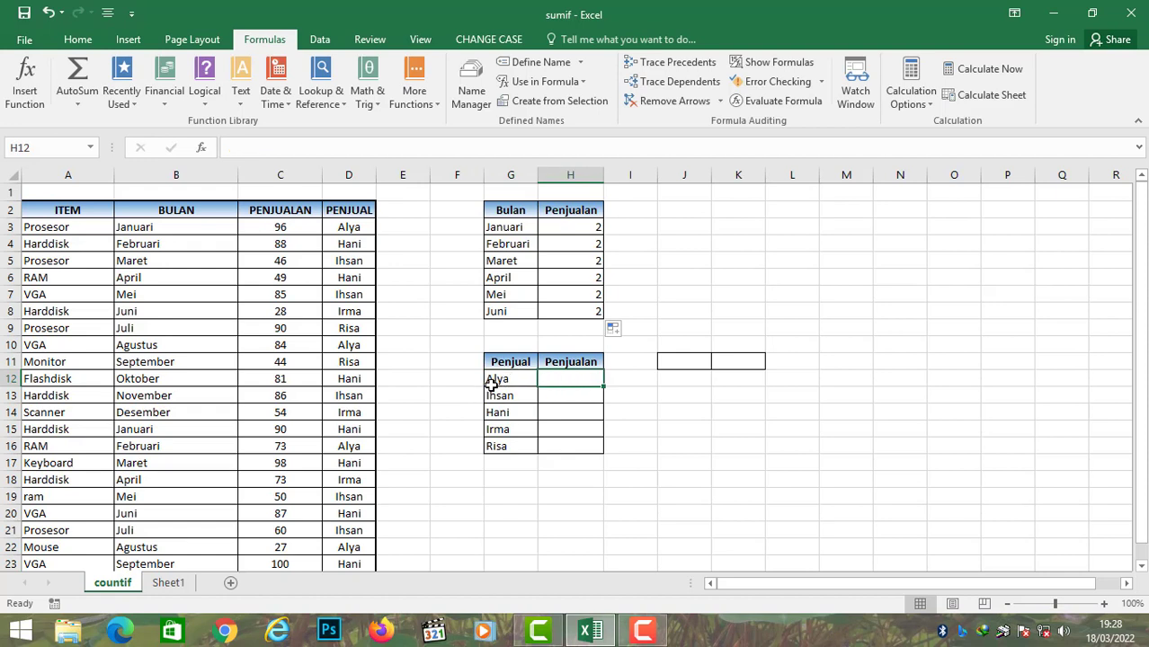
pyautogui.write('=')
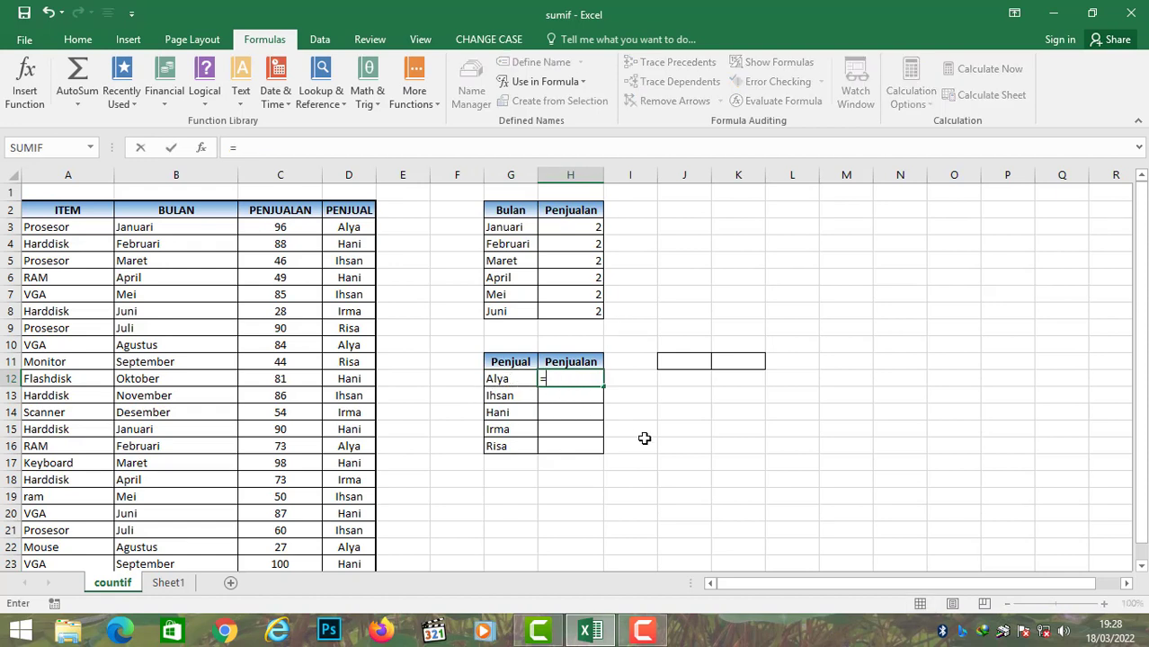
pyautogui.write('countif')
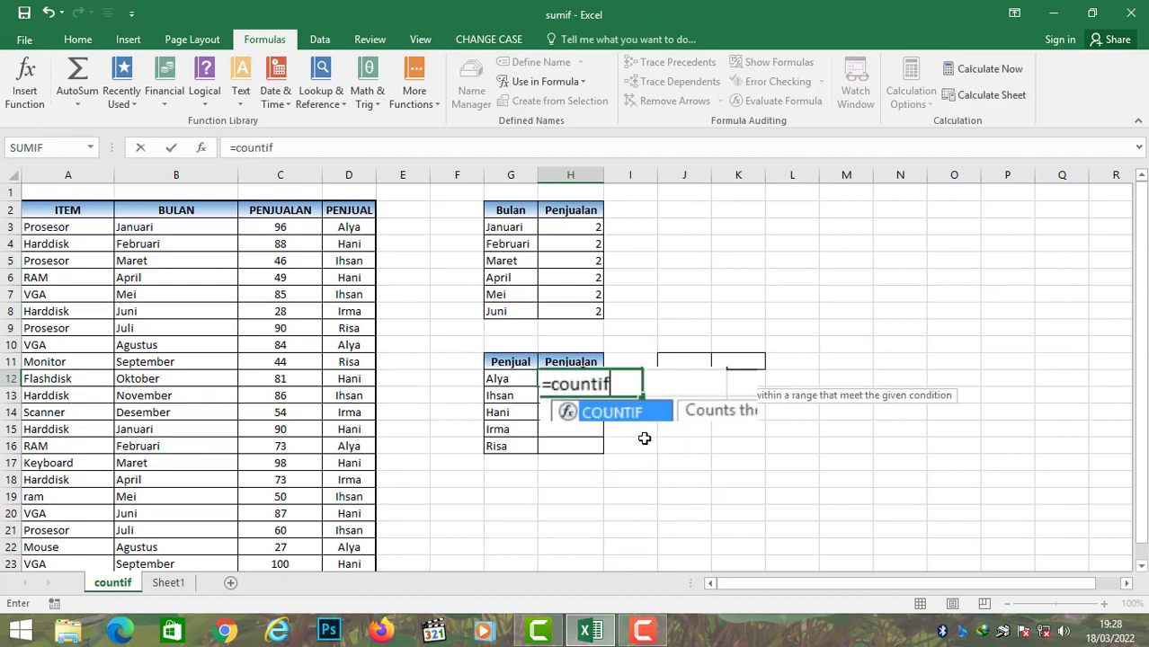
pyautogui.write('(')
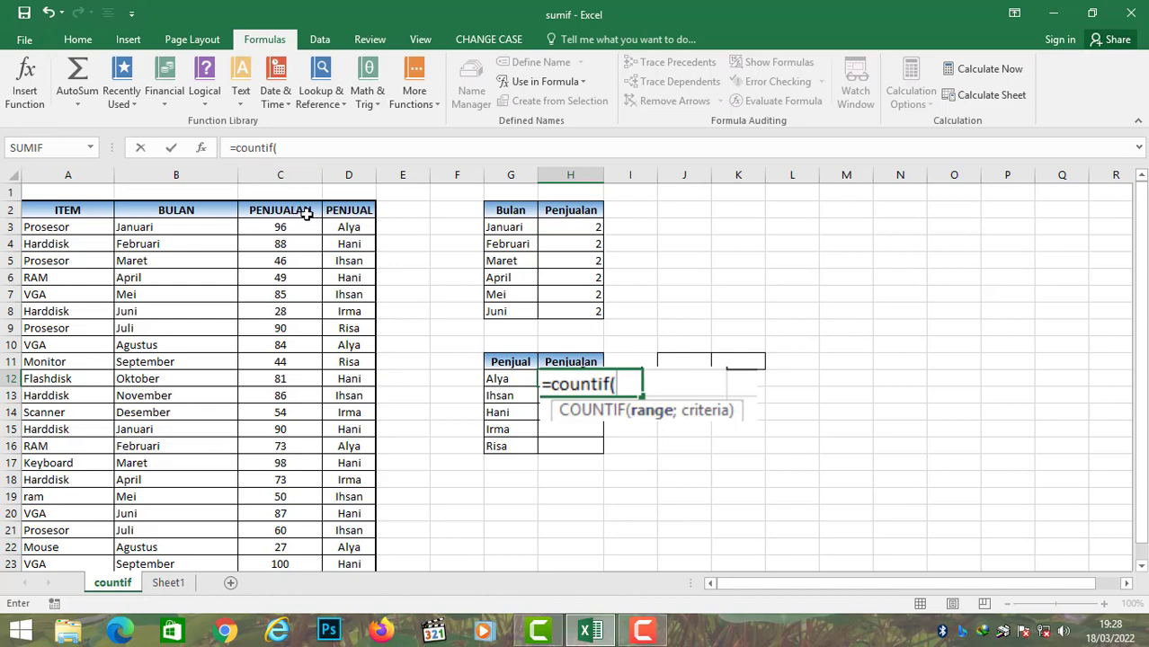
pyautogui.write('penjual')
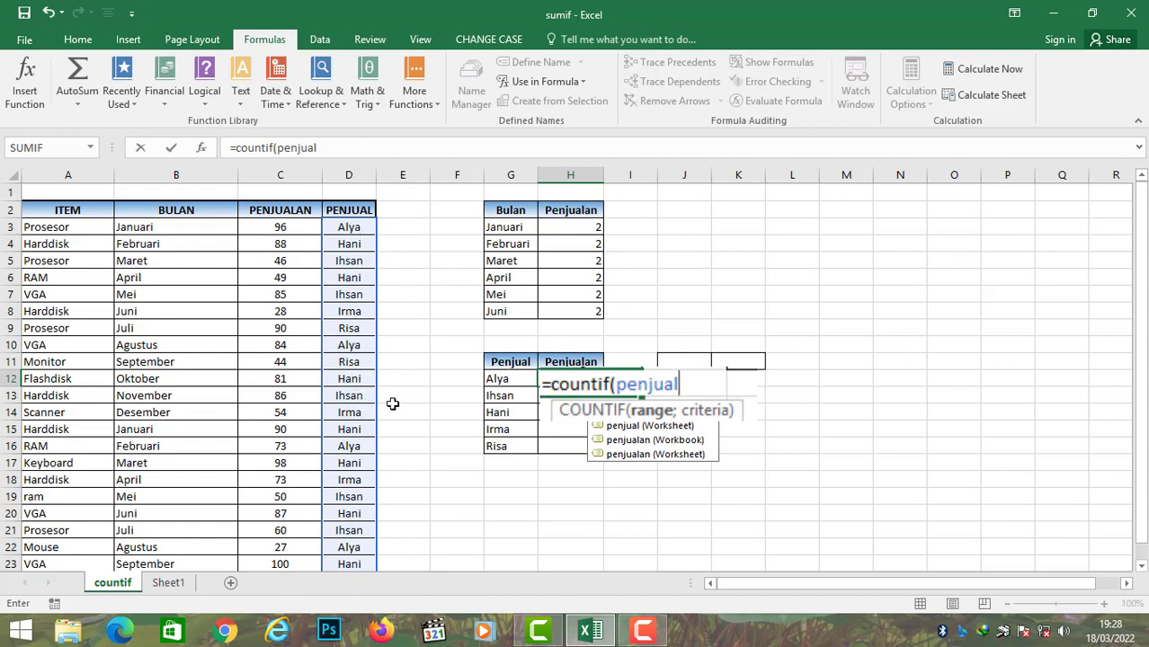
pyautogui.write(';')
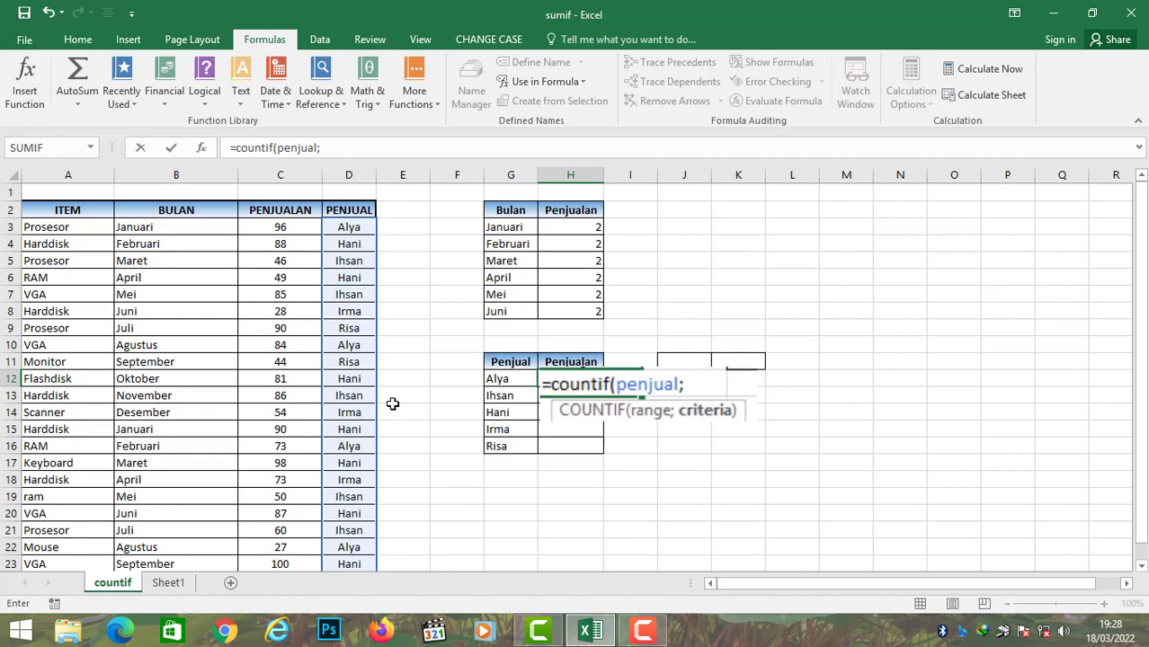
pyautogui.click(510, 377)
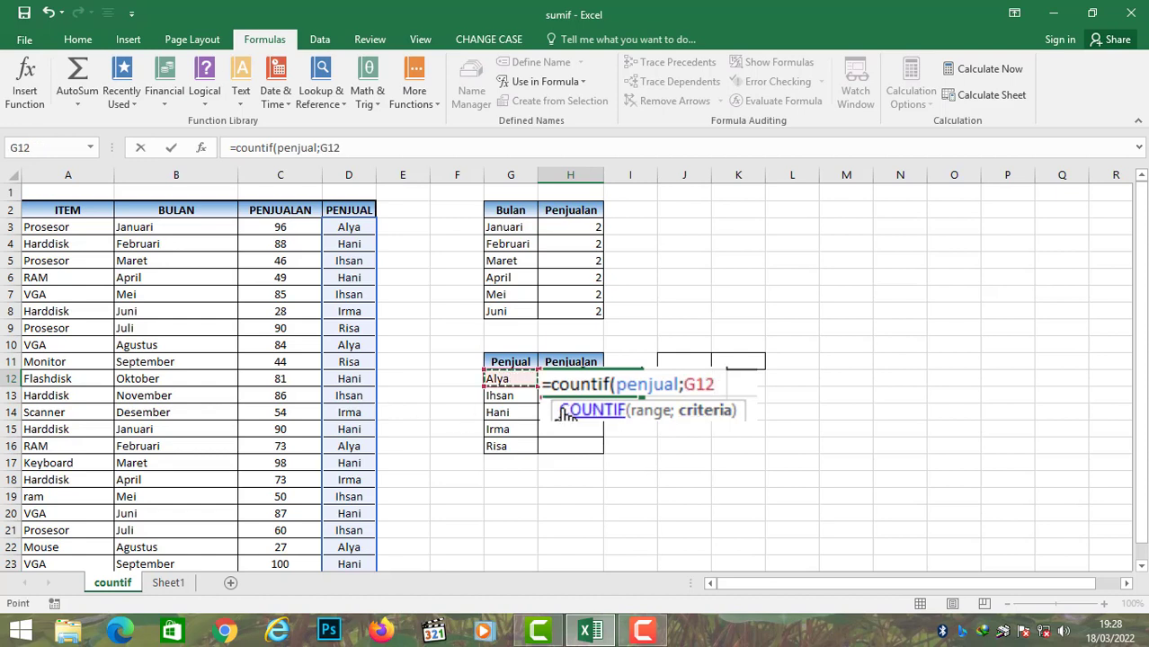
pyautogui.write(')')
pyautogui.press('Up')
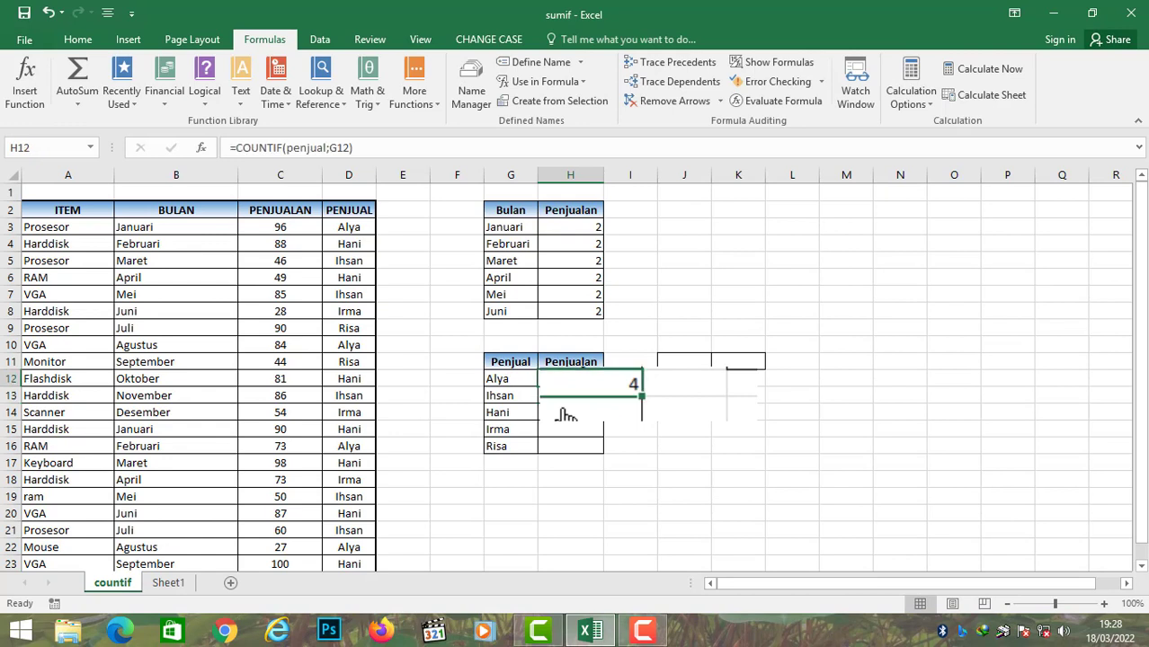
pyautogui.moveTo(603, 387); pyautogui.dragTo(600, 450)
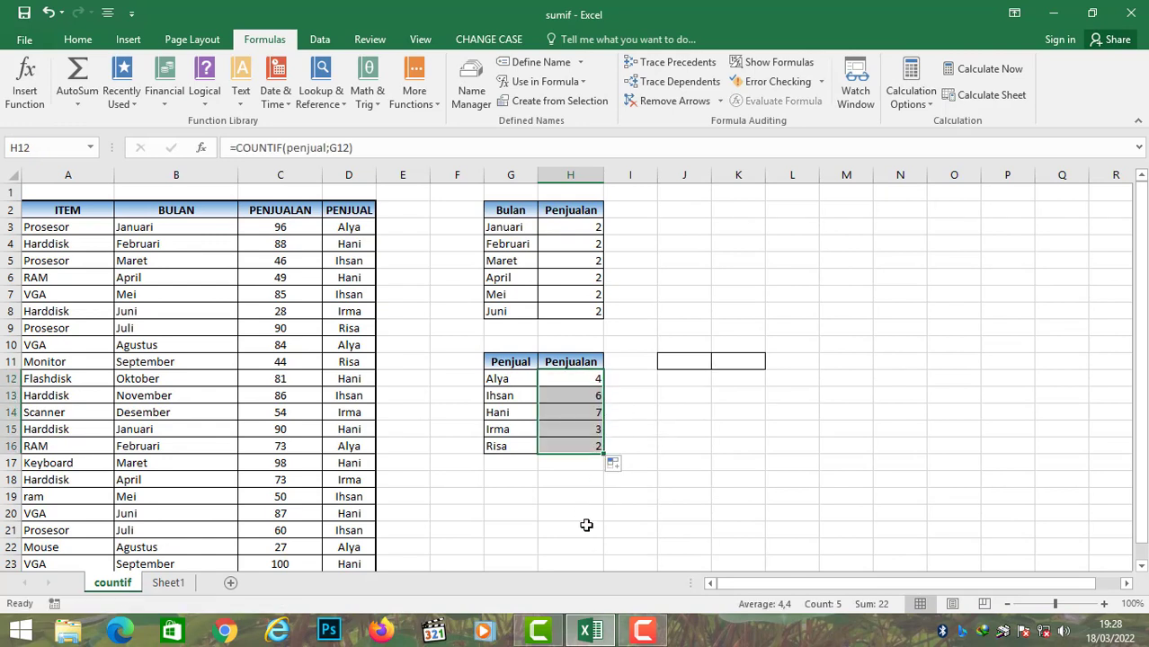
pyautogui.click(593, 379)
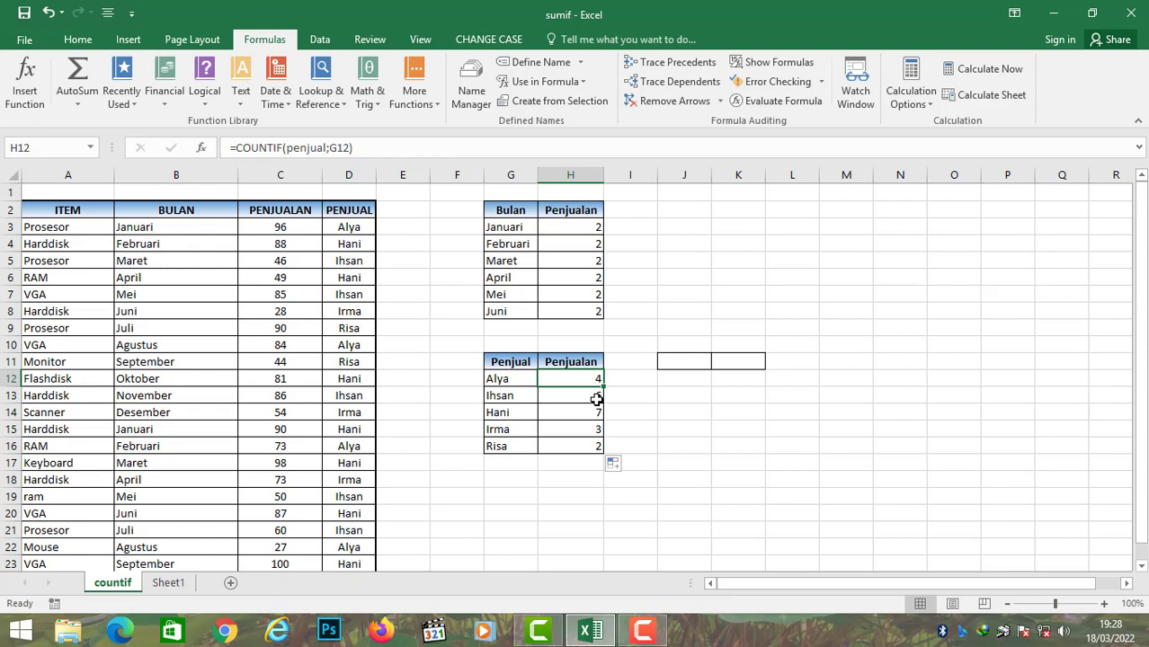
pyautogui.click(593, 397)
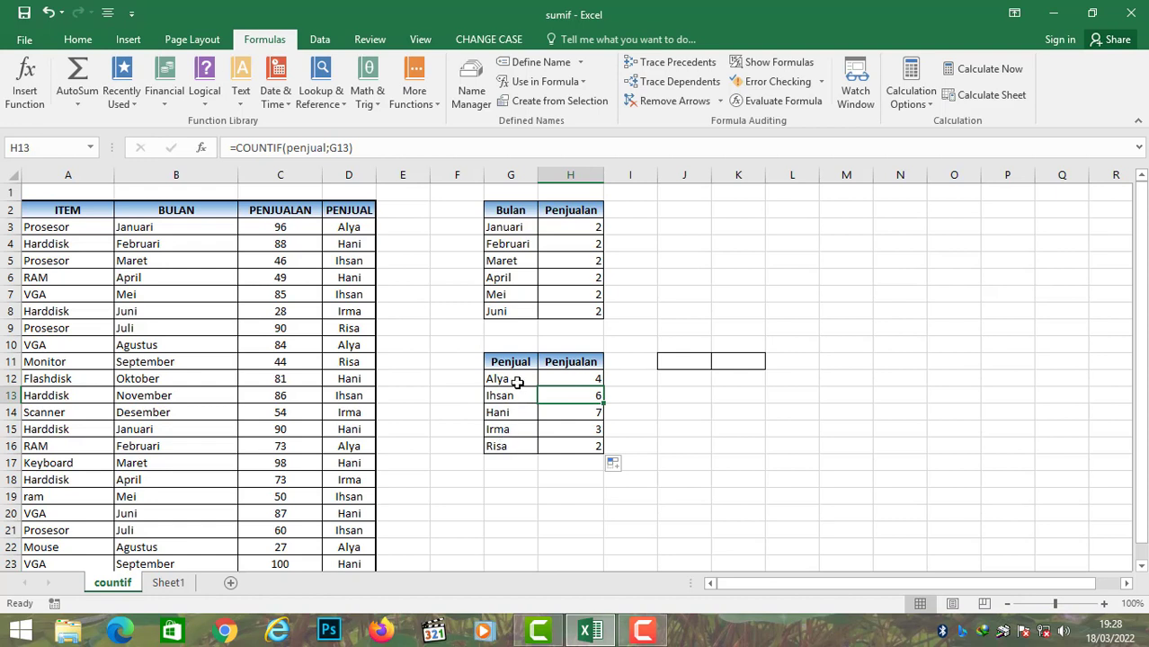
# Enter =COUNTIF(penjual;J11) in K11 to count the entries of the seller named in J11
pyautogui.click(753, 362)
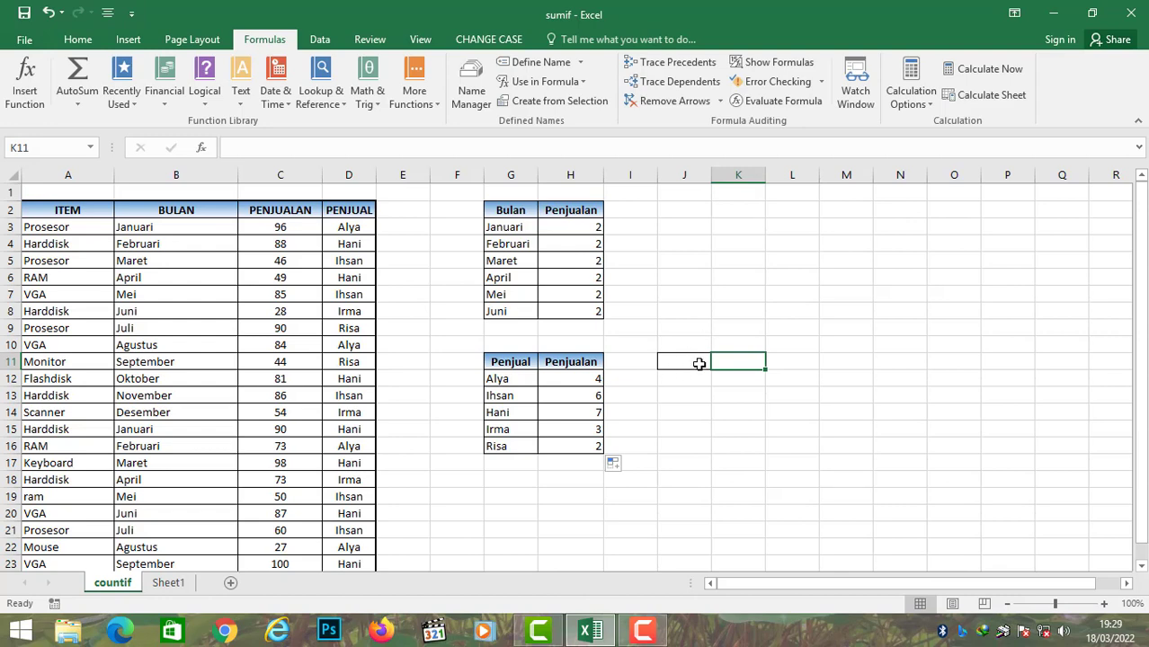
pyautogui.write('=')
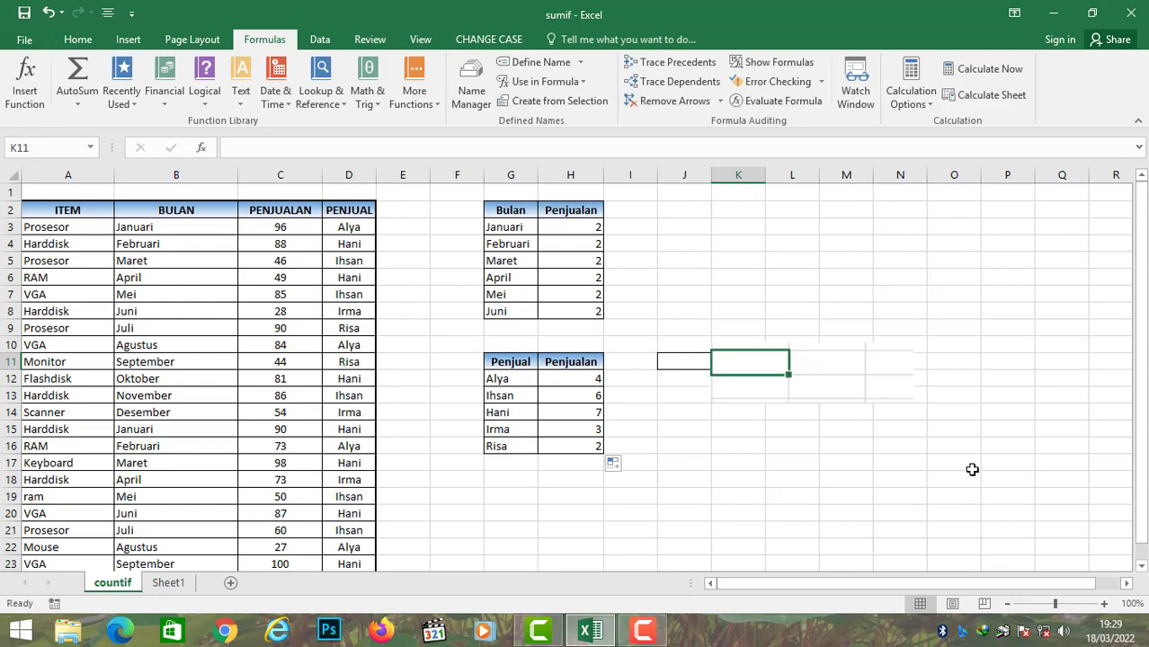
pyautogui.write('countif')
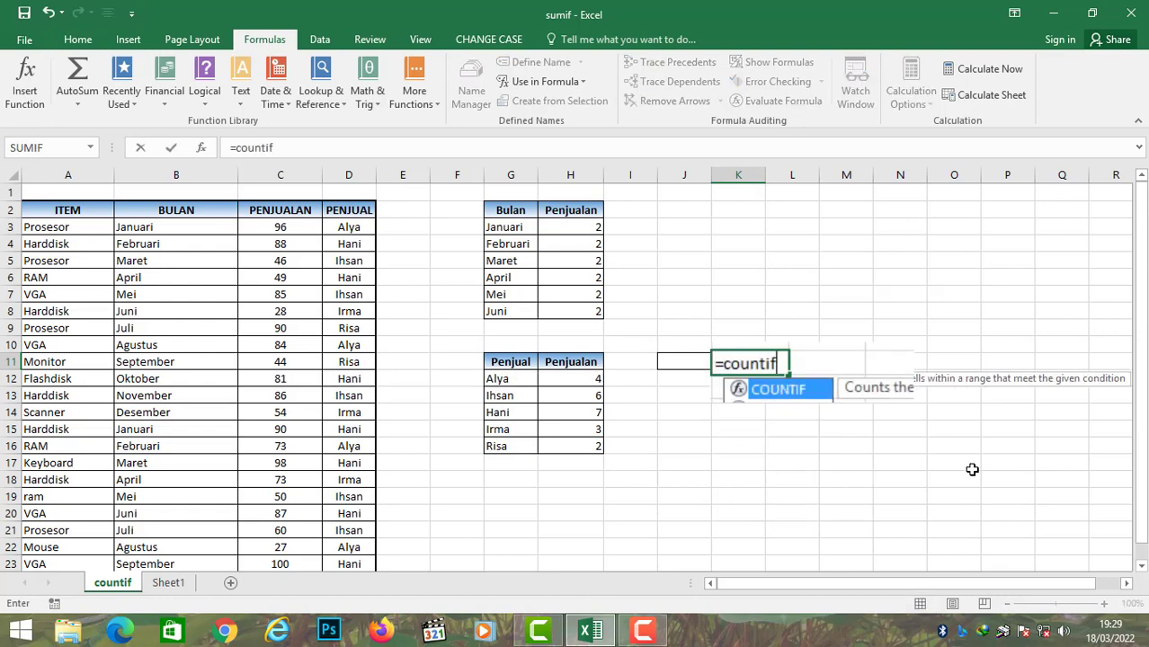
pyautogui.write('(')
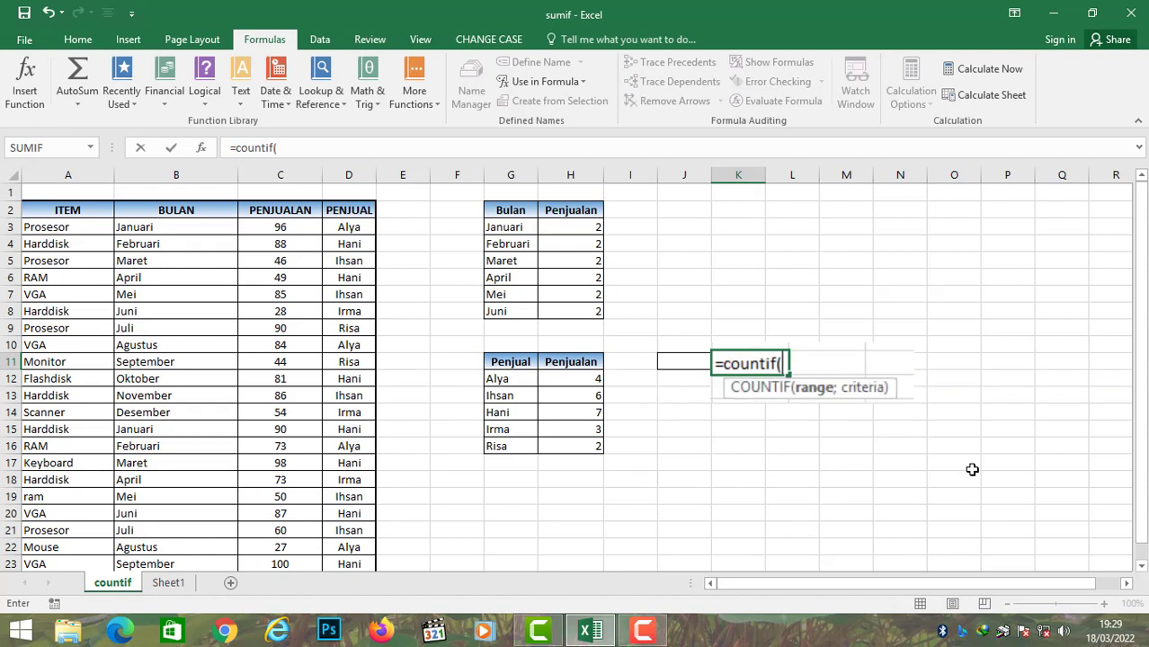
pyautogui.write('penju')
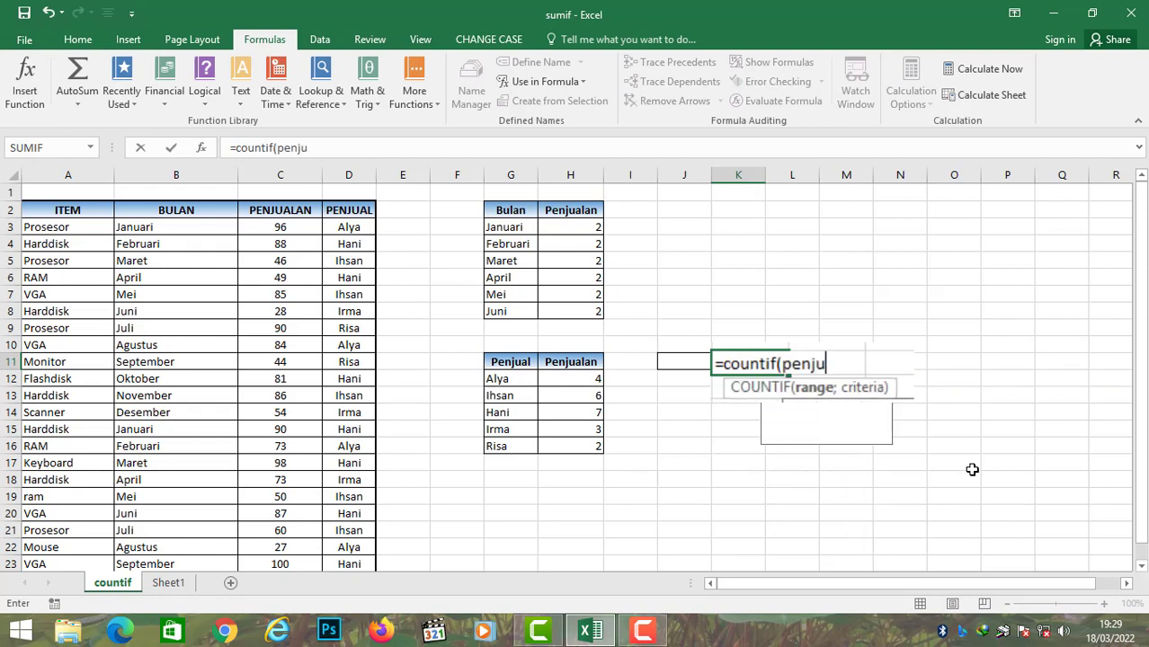
pyautogui.write('al;')
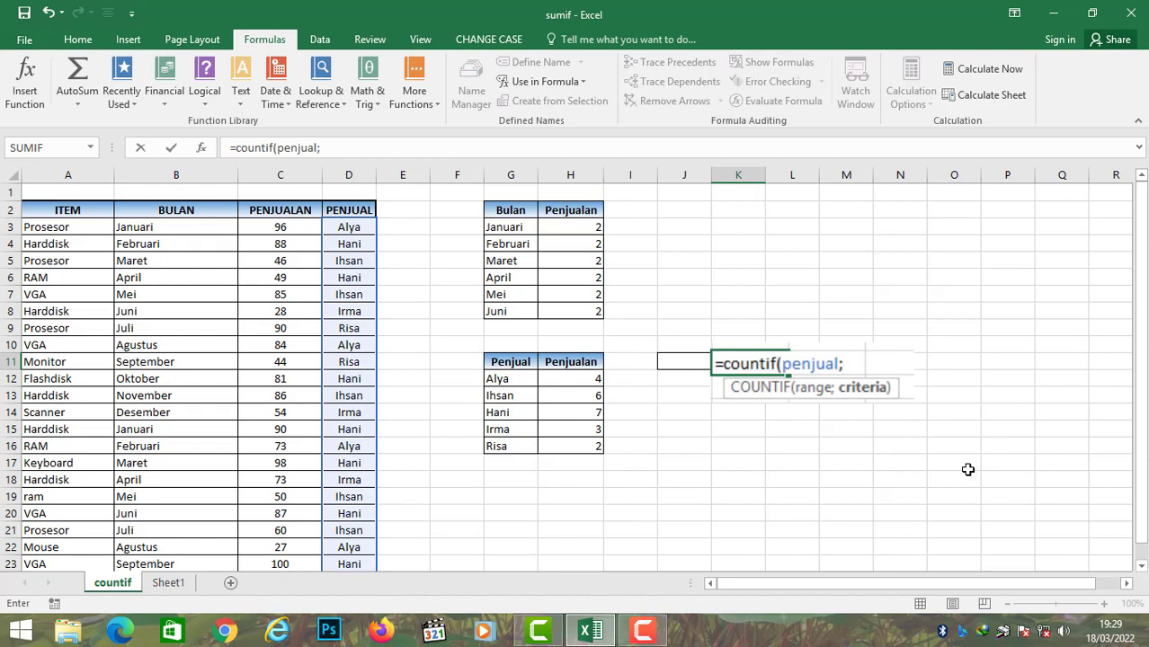
pyautogui.click(686, 362)
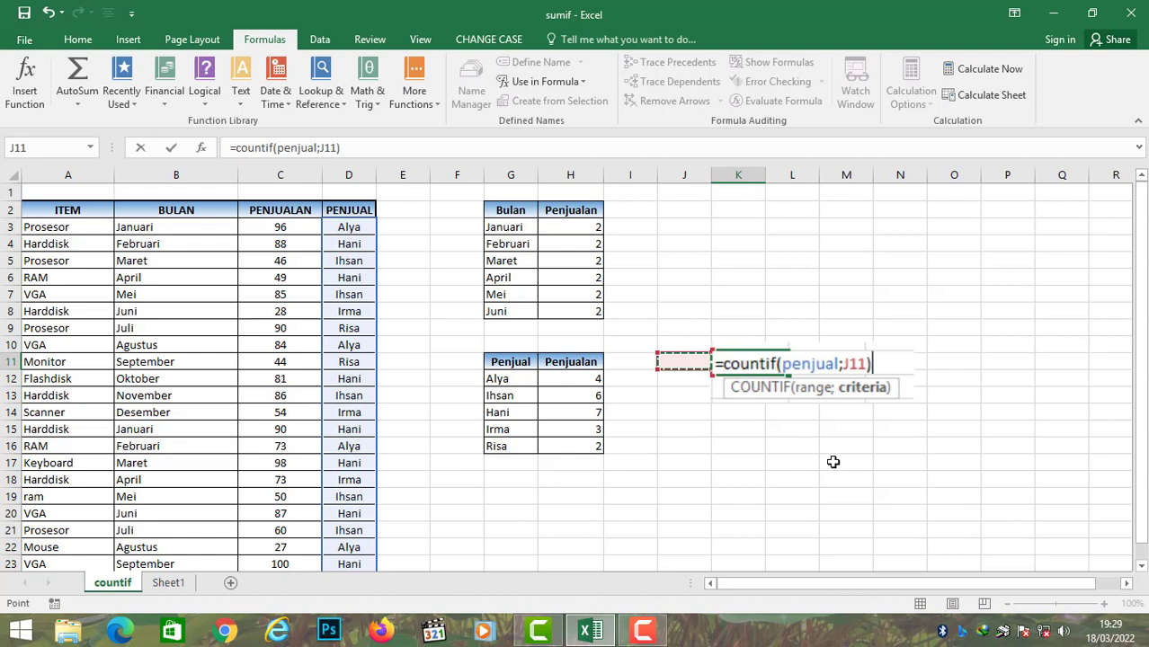
pyautogui.press('Return')
pyautogui.press('Up')
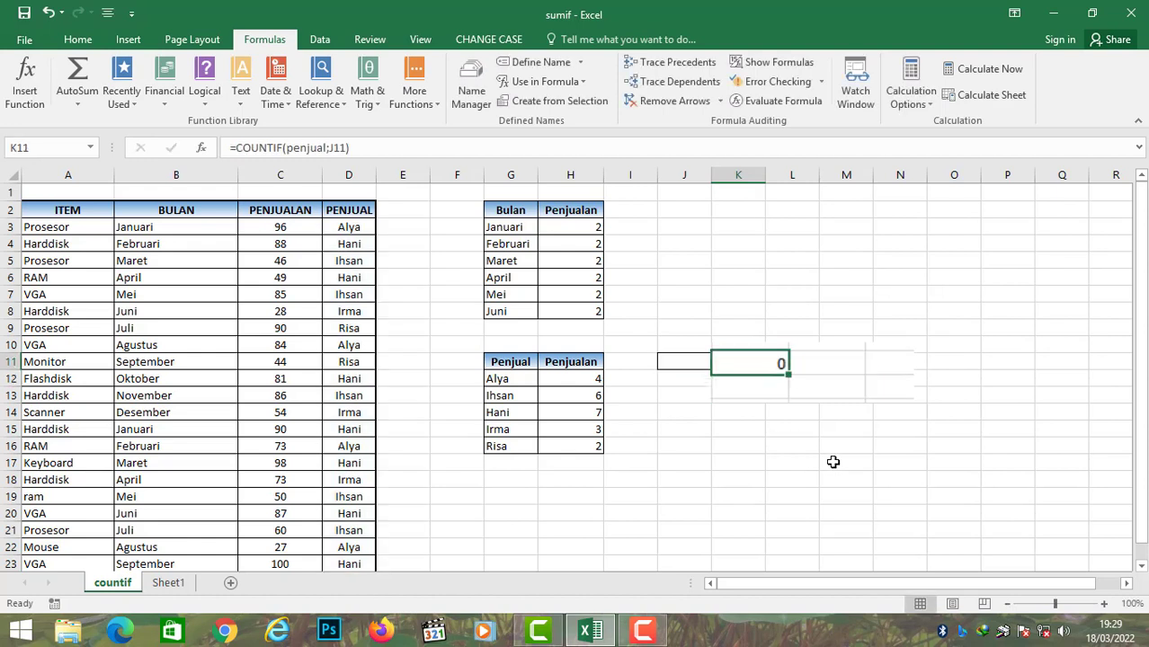
# Enter the name of the seller listed in G13 into J11 as the criterion for the count in K11
pyautogui.press('Left')
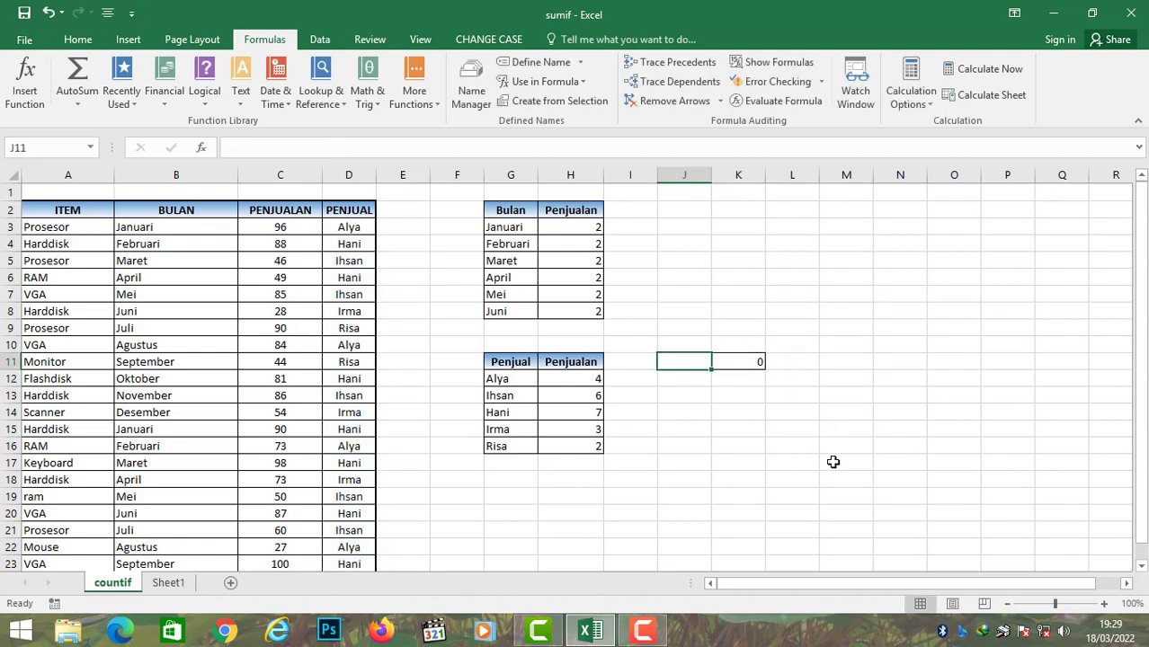
pyautogui.write('ihsan')
pyautogui.hotkey('ctrl', 'Return')
pyautogui.press('Right')
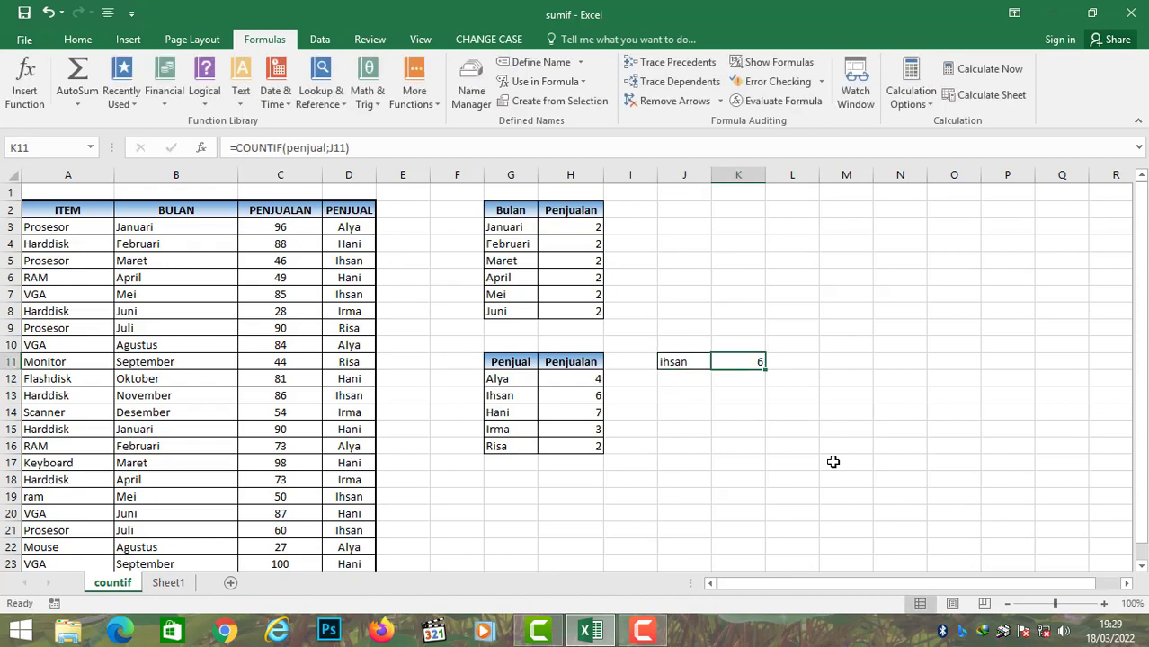
# Replace the criterion in J11 with the name of the seller listed in G14
pyautogui.press('Left')
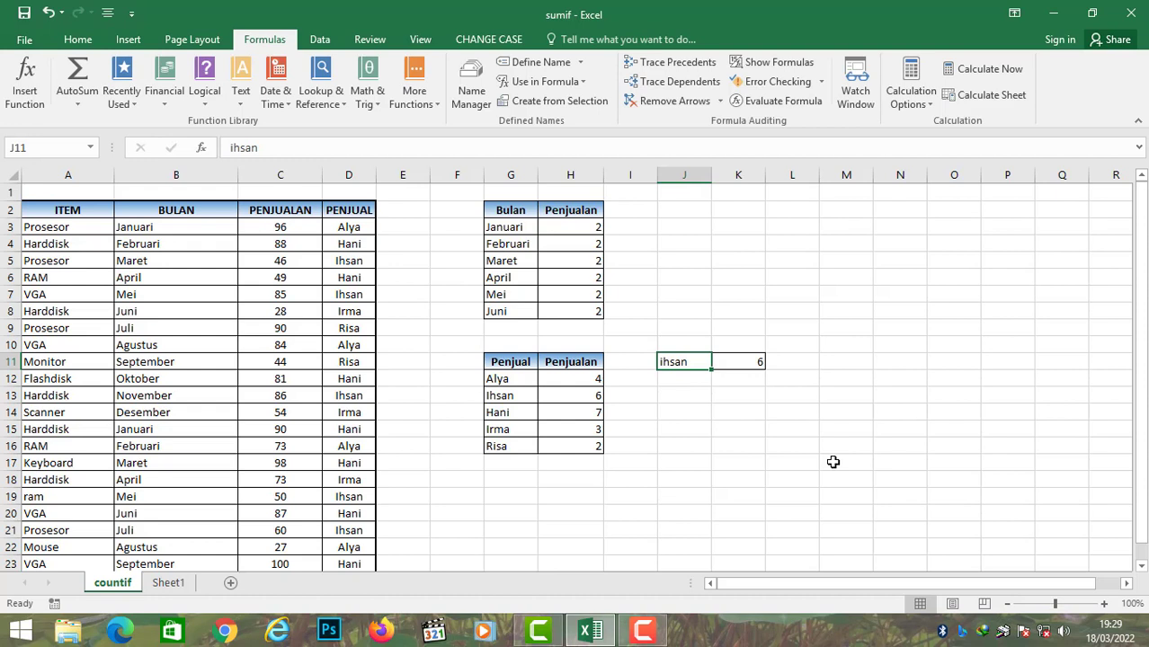
pyautogui.write('han')
pyautogui.press('Return')
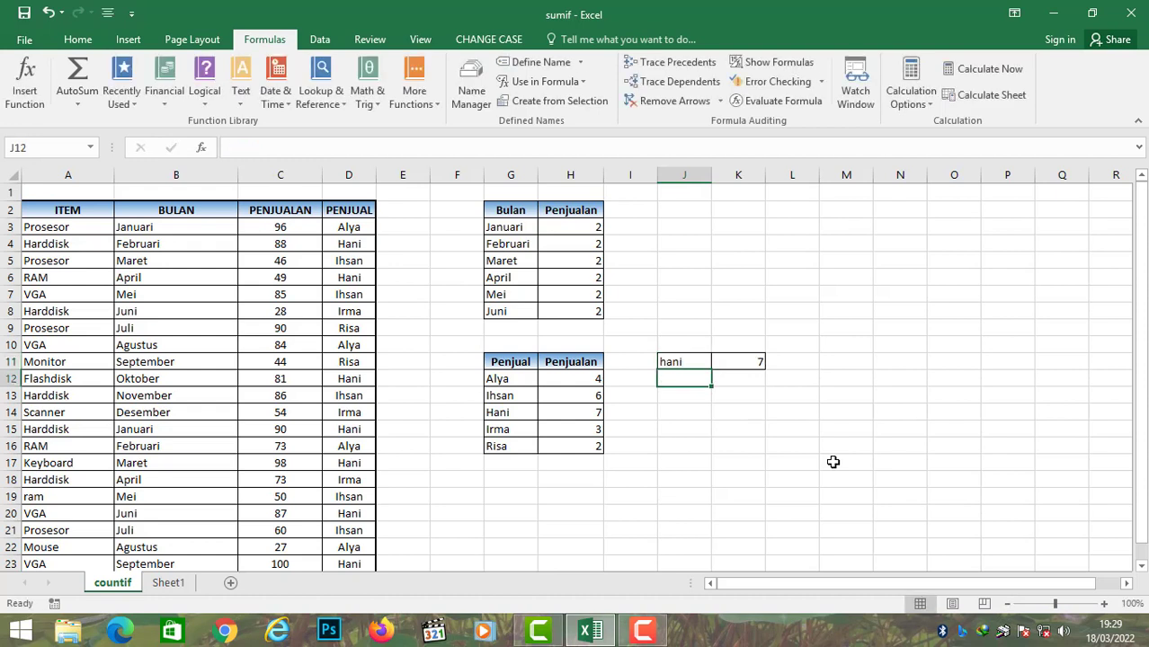
pyautogui.press('Up')
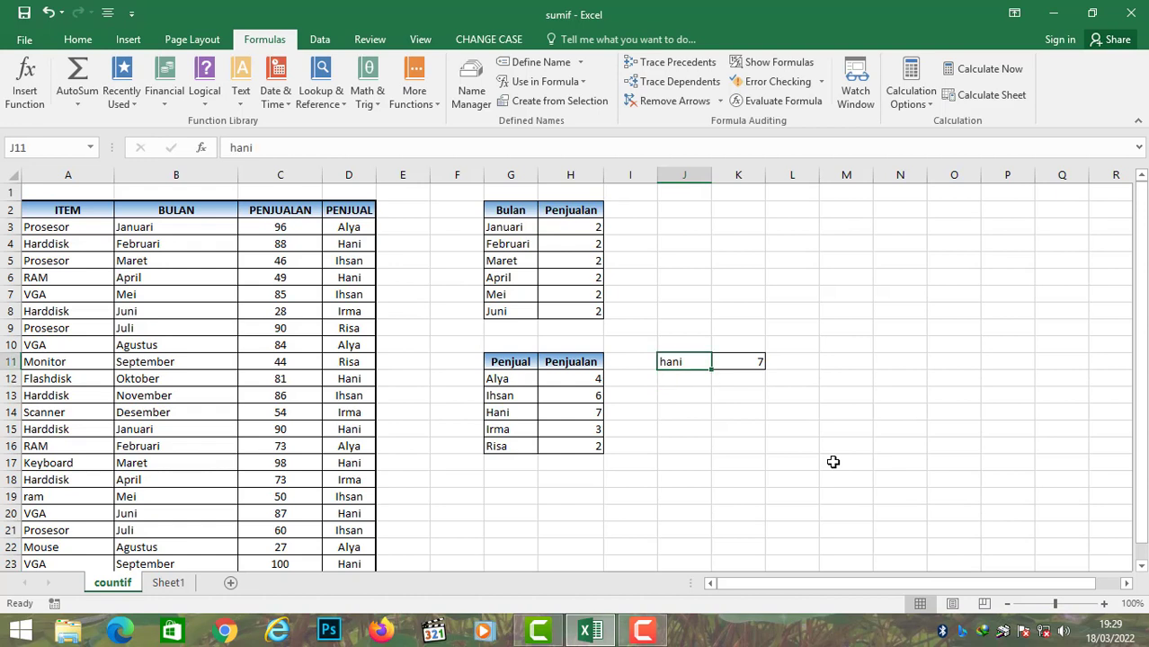
pyautogui.press('Left')
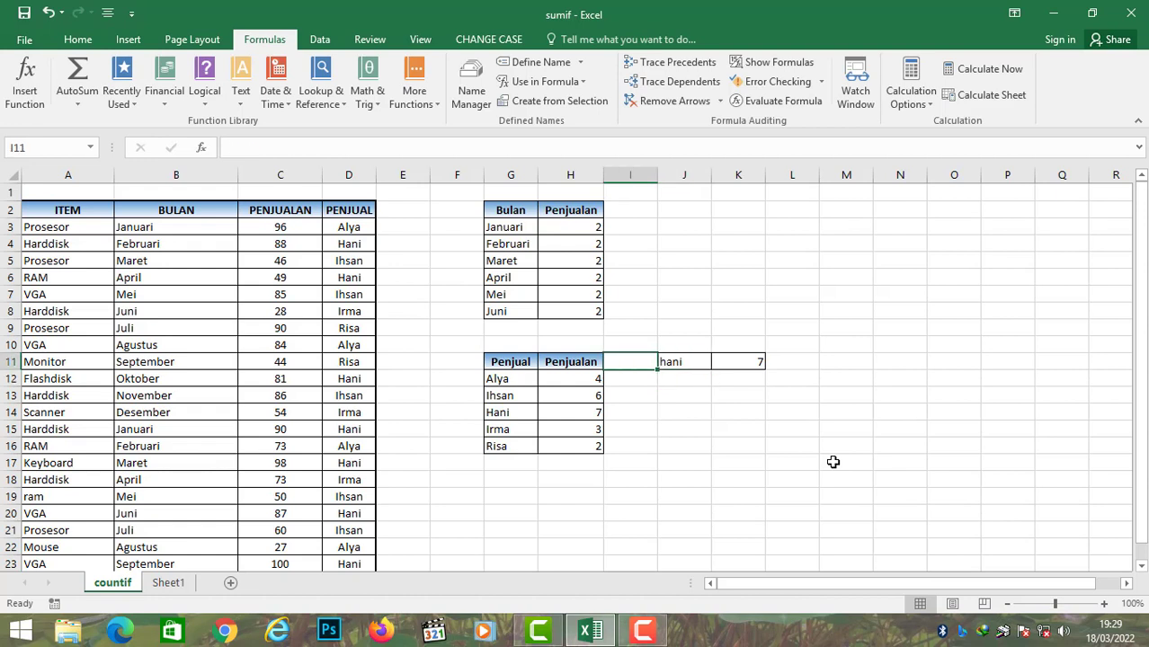
pyautogui.click(728, 399)
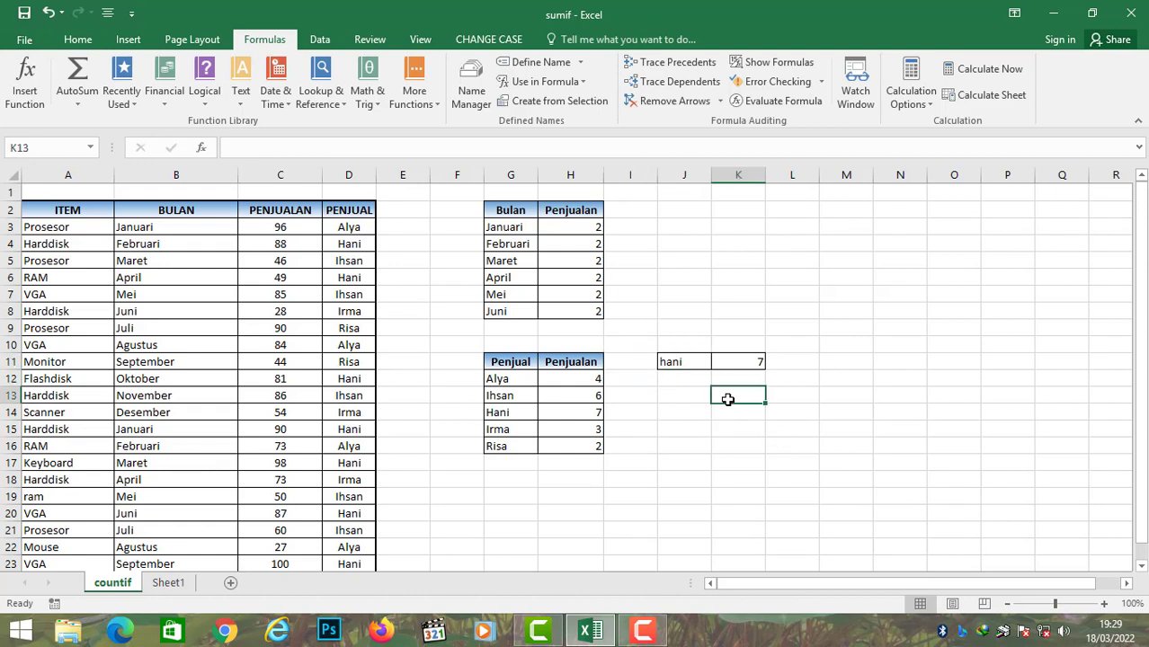
# Create a copy of the countif sheet at the end of the sumif.xlsx workbook
pyautogui.rightClick(122, 590)
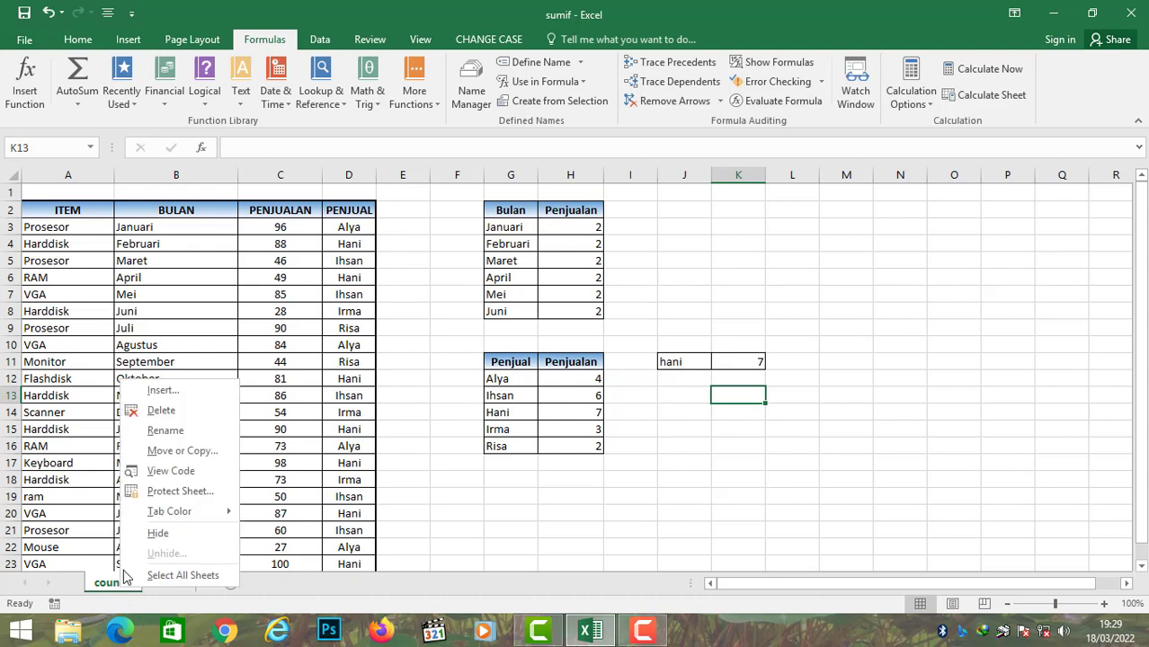
pyautogui.click(183, 451)
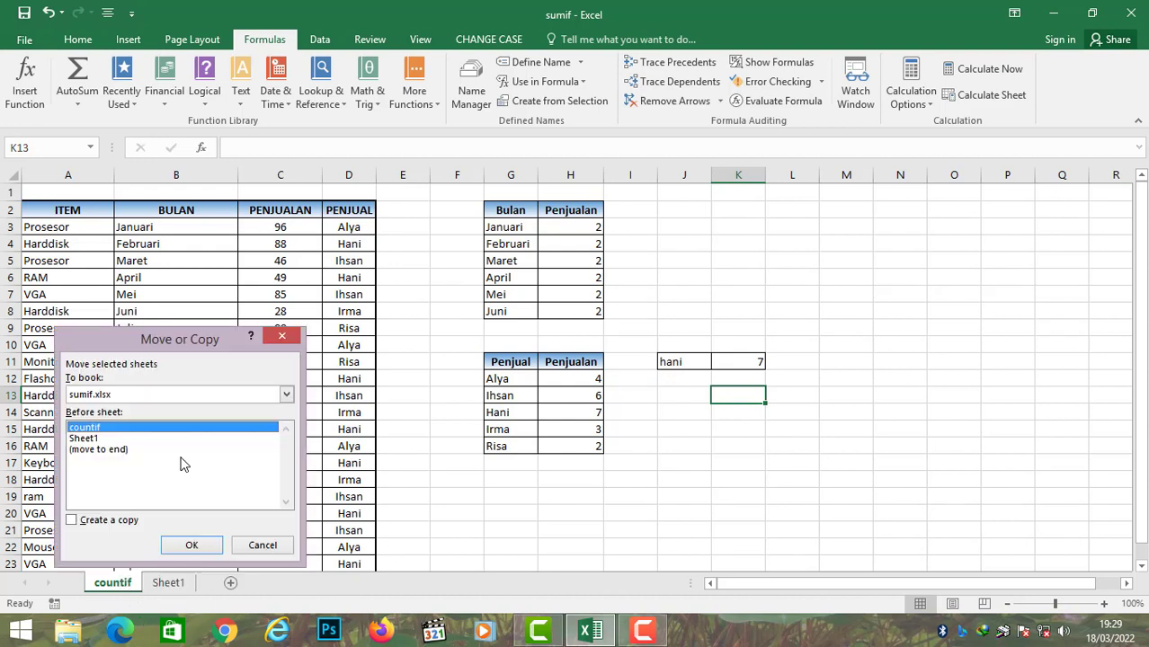
pyautogui.click(102, 449)
pyautogui.click(90, 522)
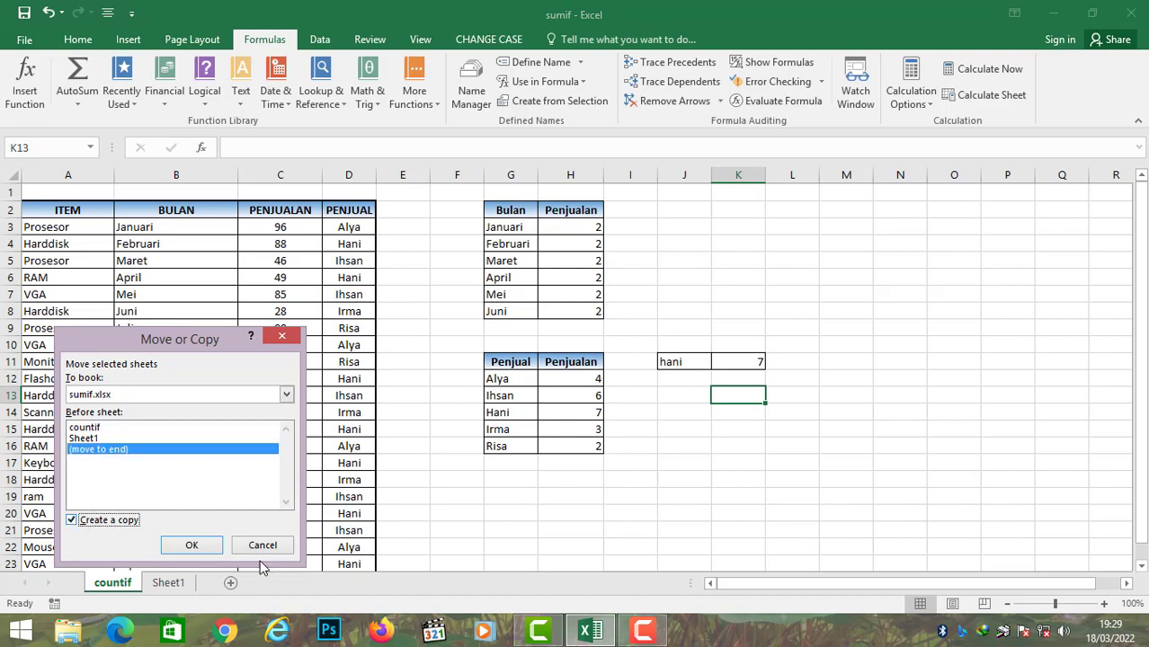
pyautogui.click(192, 545)
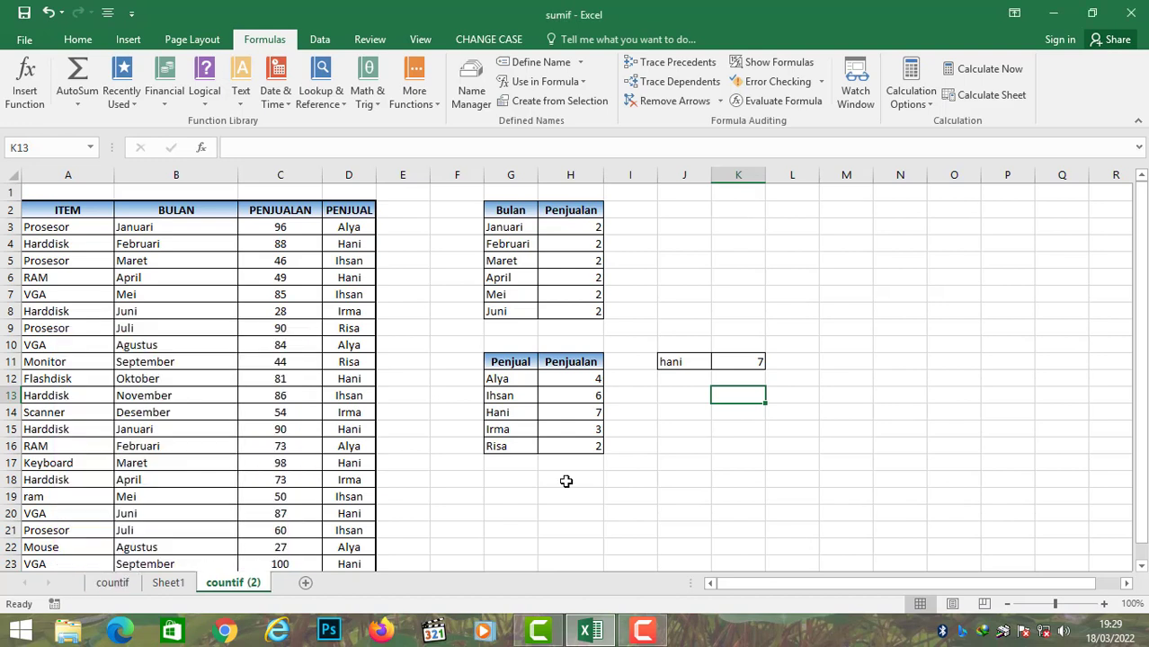
# Rename the copied sheet as averageif
pyautogui.doubleClick(228, 584)
pyautogui.write('a')
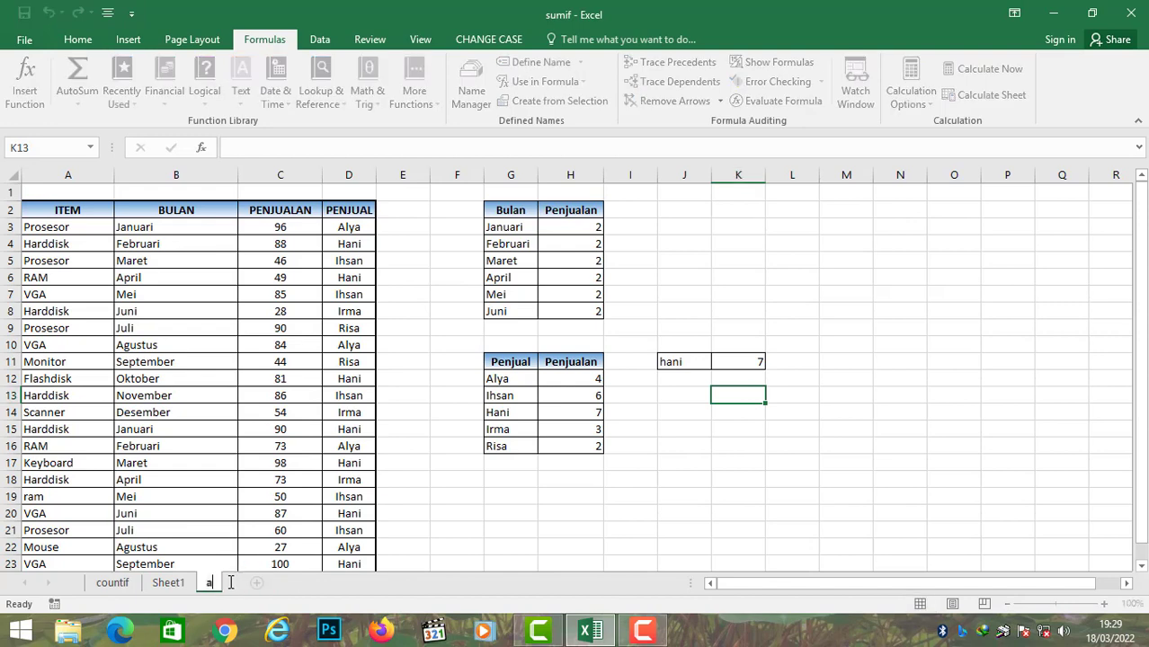
pyautogui.write('verageif')
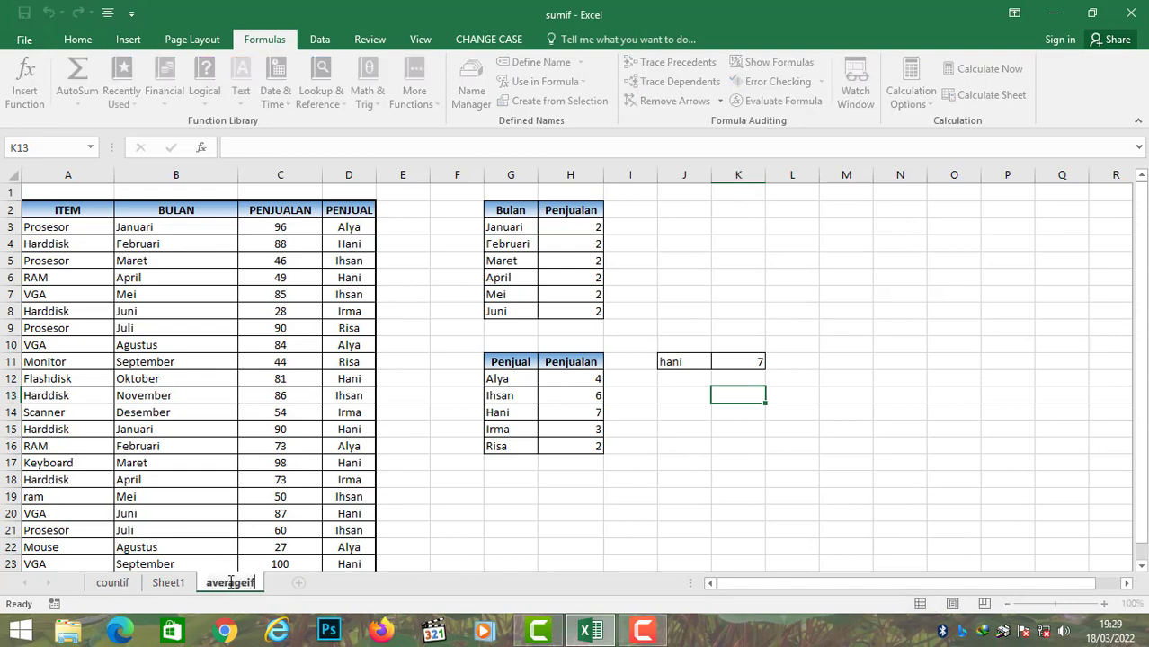
pyautogui.press('Return')
# Clear the copied results in H3:H8 and H12:H16 and the contents of J11:K11
pyautogui.moveTo(586, 230); pyautogui.dragTo(587, 309)
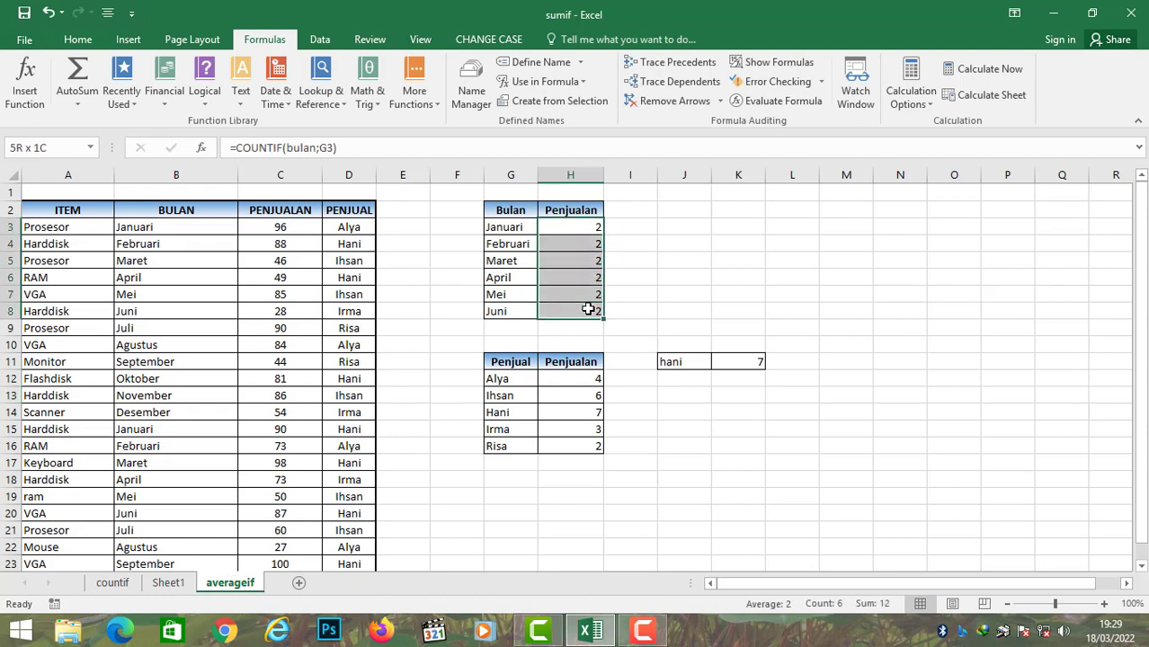
pyautogui.press('Delete')
pyautogui.moveTo(589, 378); pyautogui.dragTo(593, 444)
pyautogui.press('Delete')
pyautogui.moveTo(670, 361); pyautogui.dragTo(751, 363)
pyautogui.press('Delete')
pyautogui.click(769, 383)
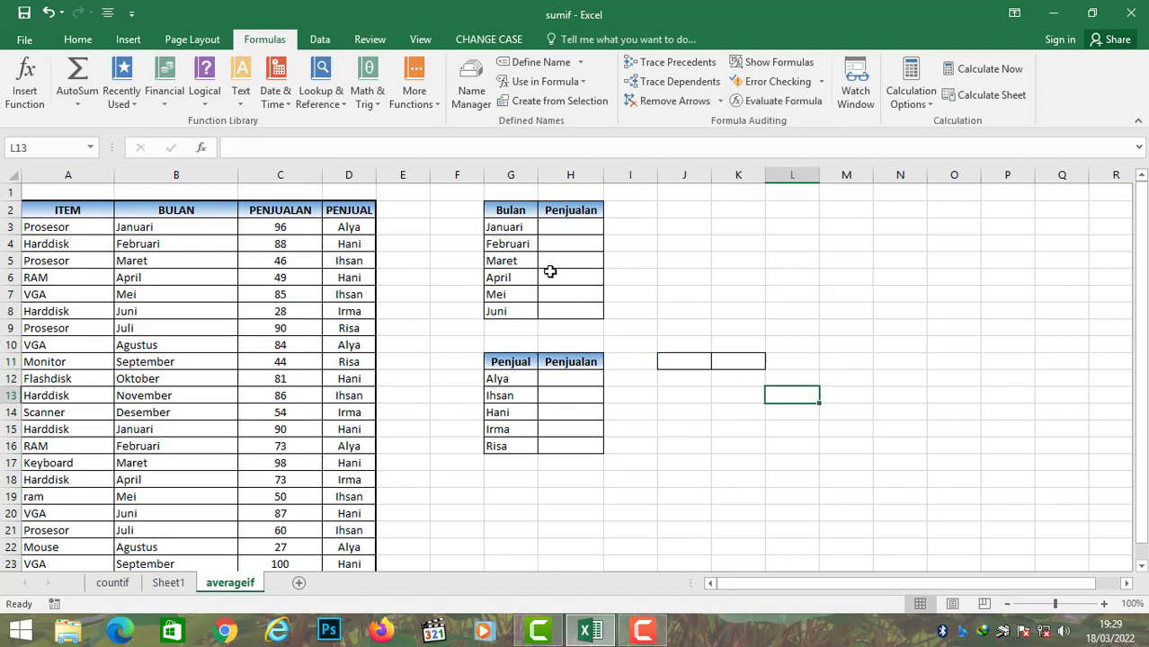
# Enter =AVERAGEIF(bulan;G3;penjualan) in H3 to average the sales of Januari
pyautogui.click(550, 230)
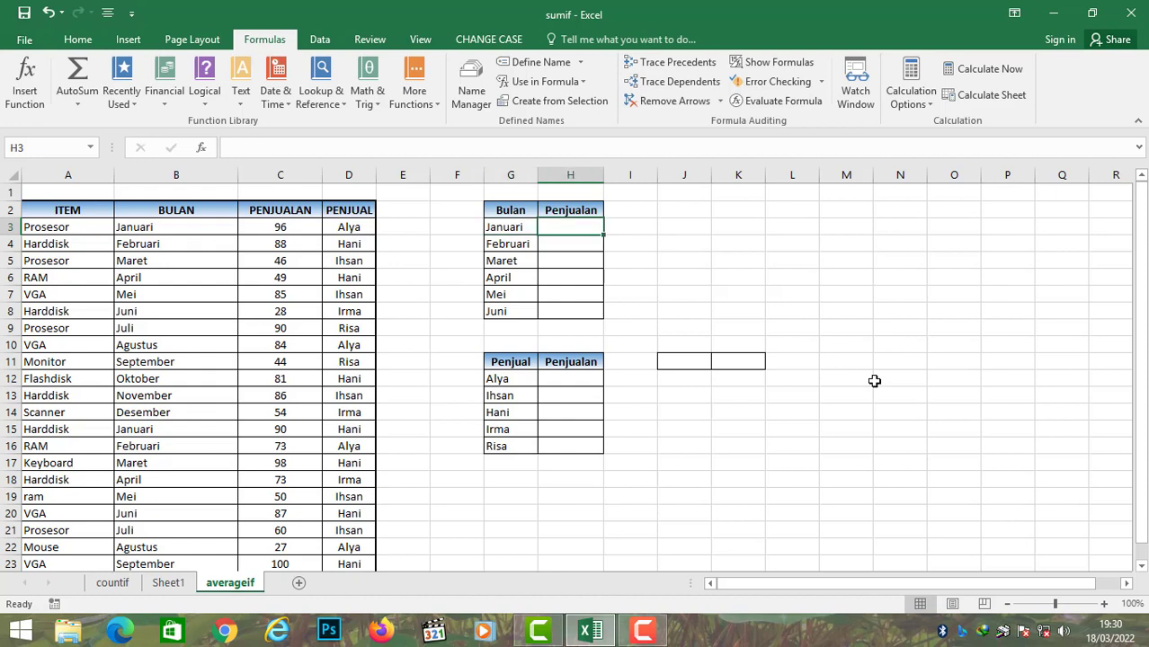
pyautogui.press('Left')
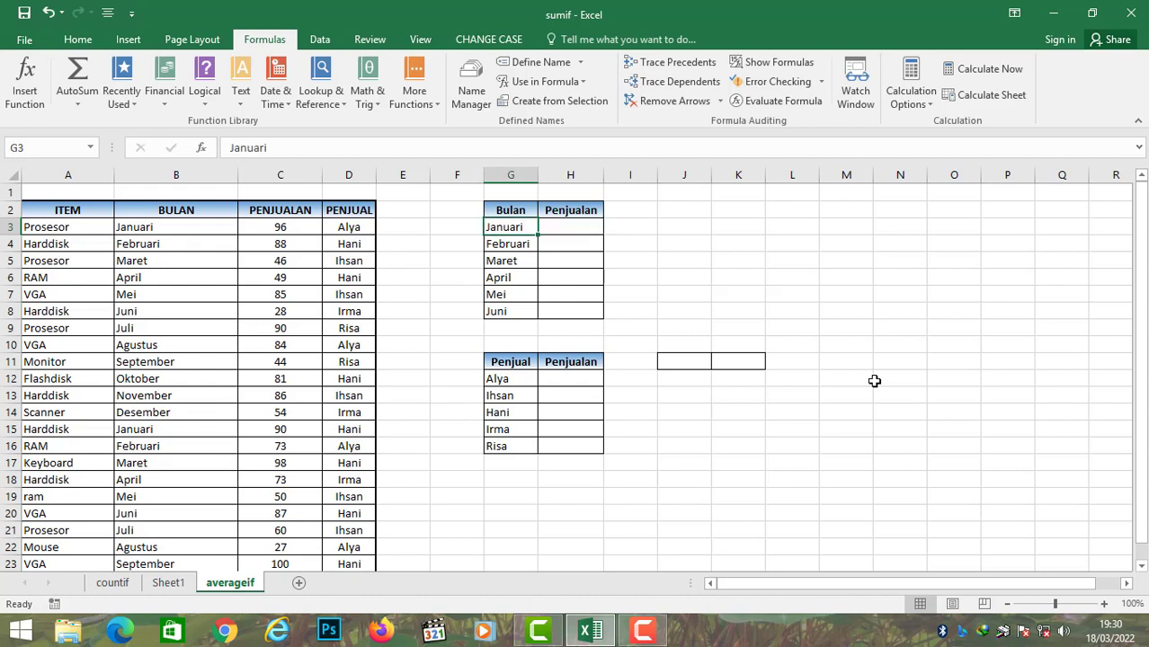
pyautogui.press('Right')
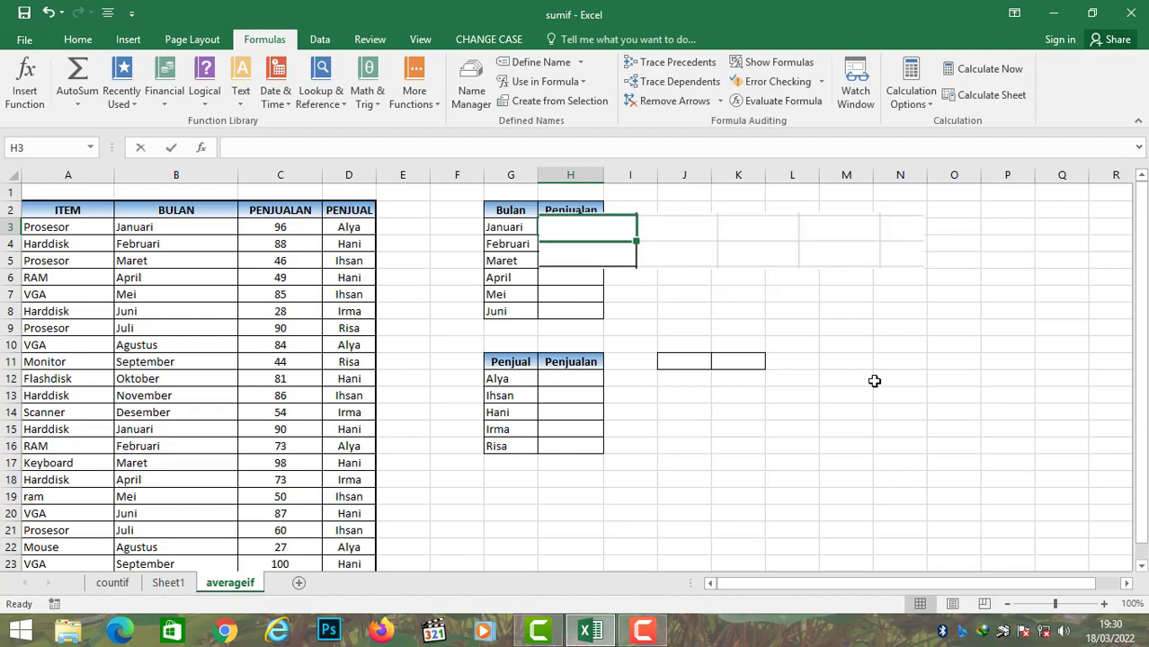
pyautogui.write('=avege')
pyautogui.press('BackSpace')
pyautogui.press('BackSpace')
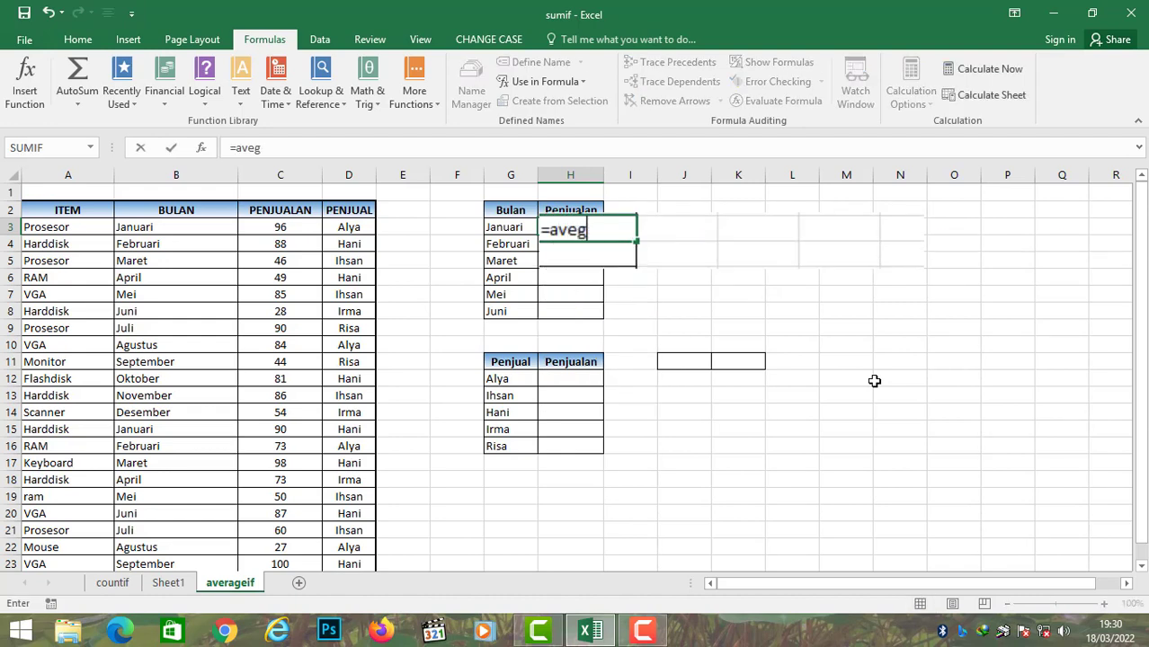
pyautogui.write('rage')
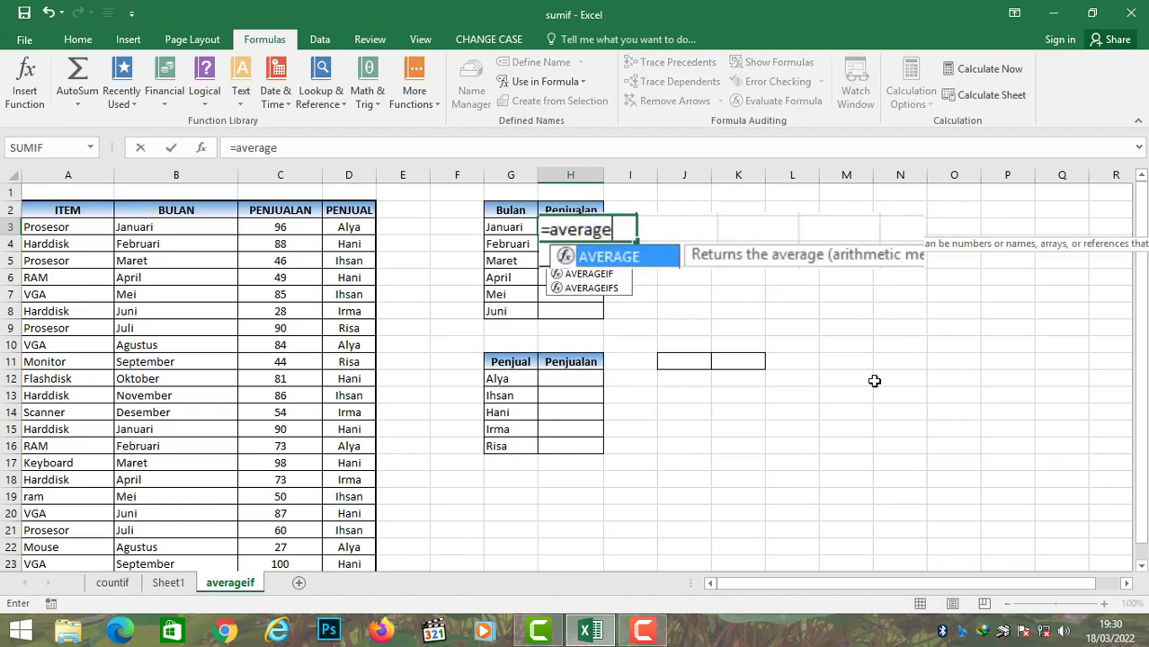
pyautogui.write('if(')
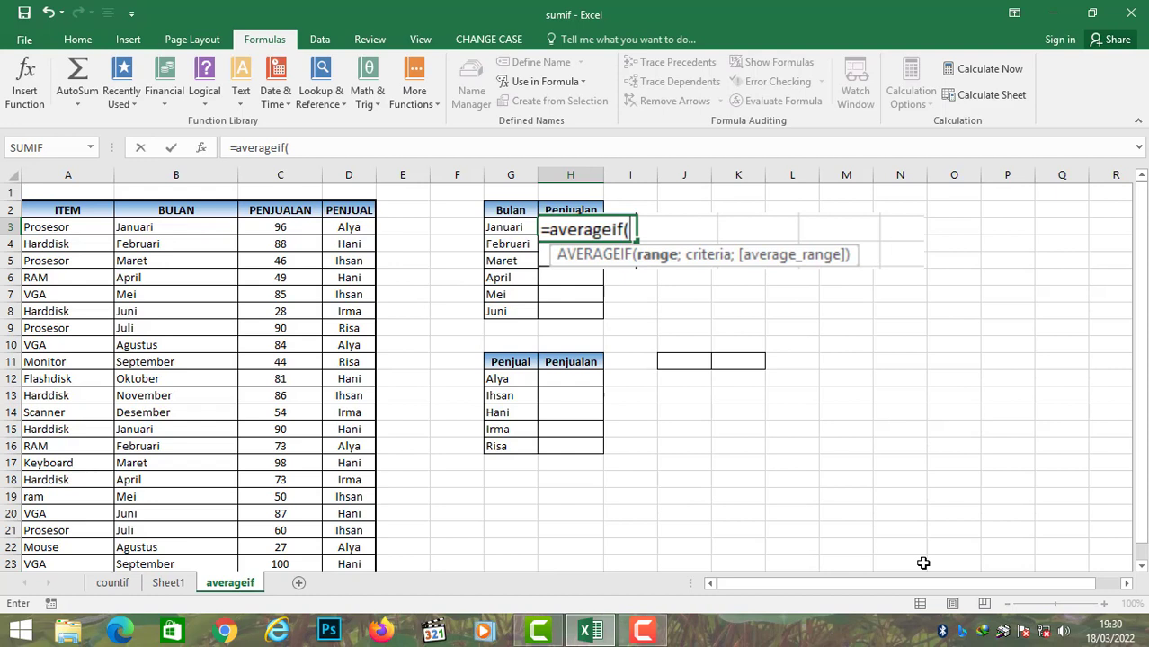
pyautogui.write('bulan;')
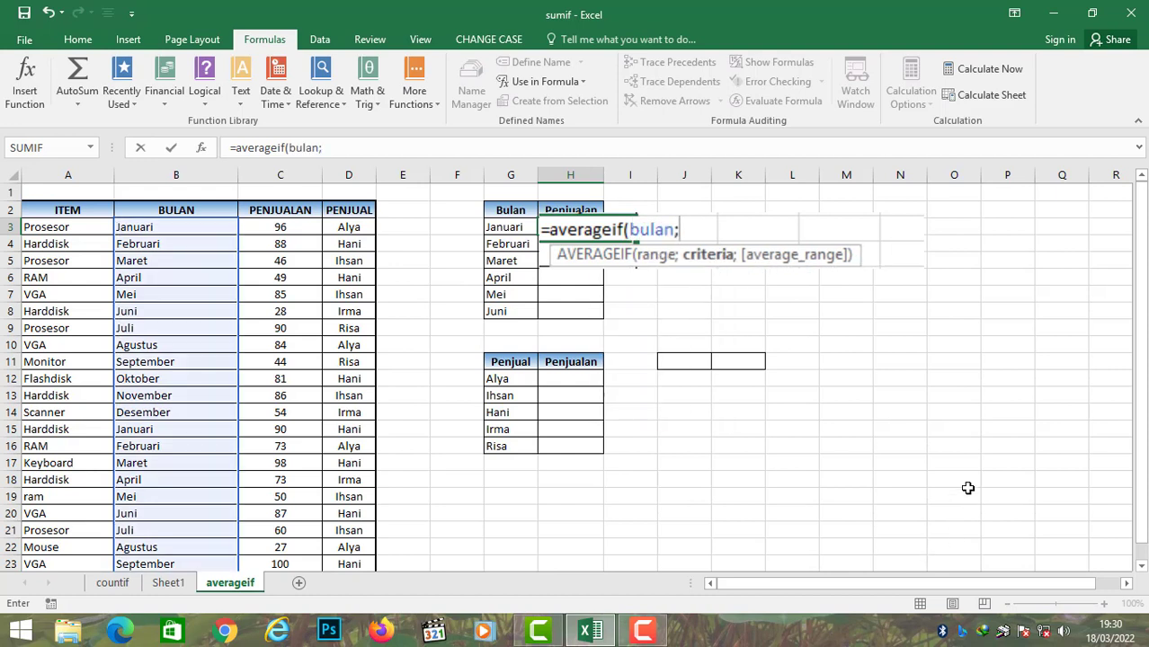
pyautogui.click(490, 233)
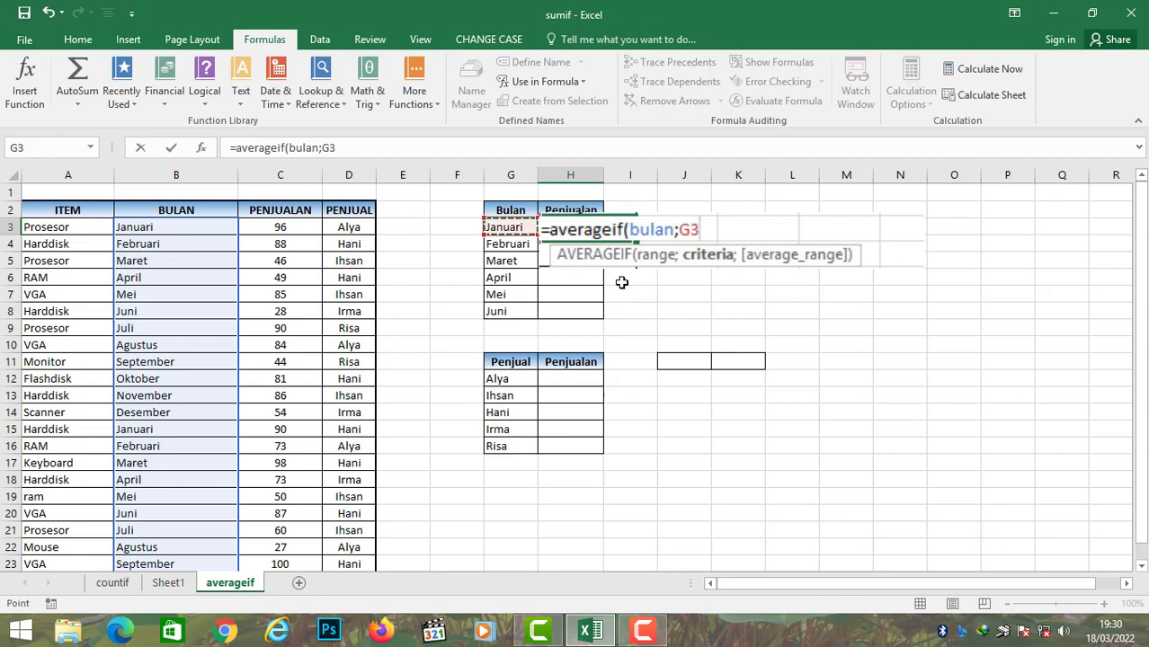
pyautogui.write(';')
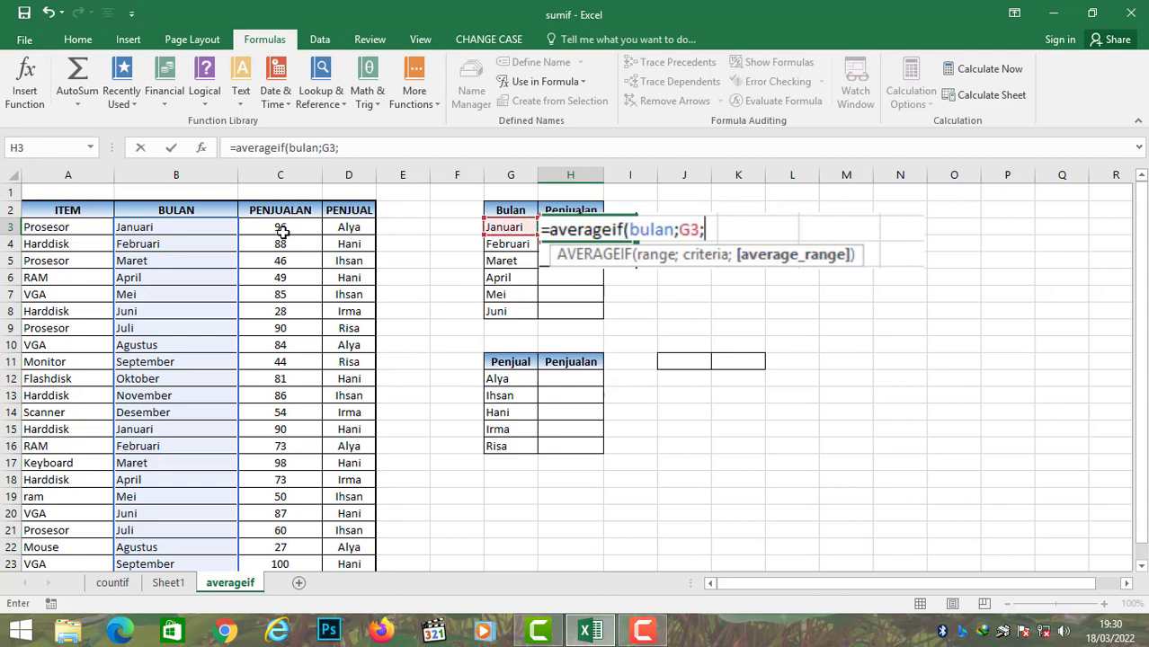
pyautogui.write('penju')
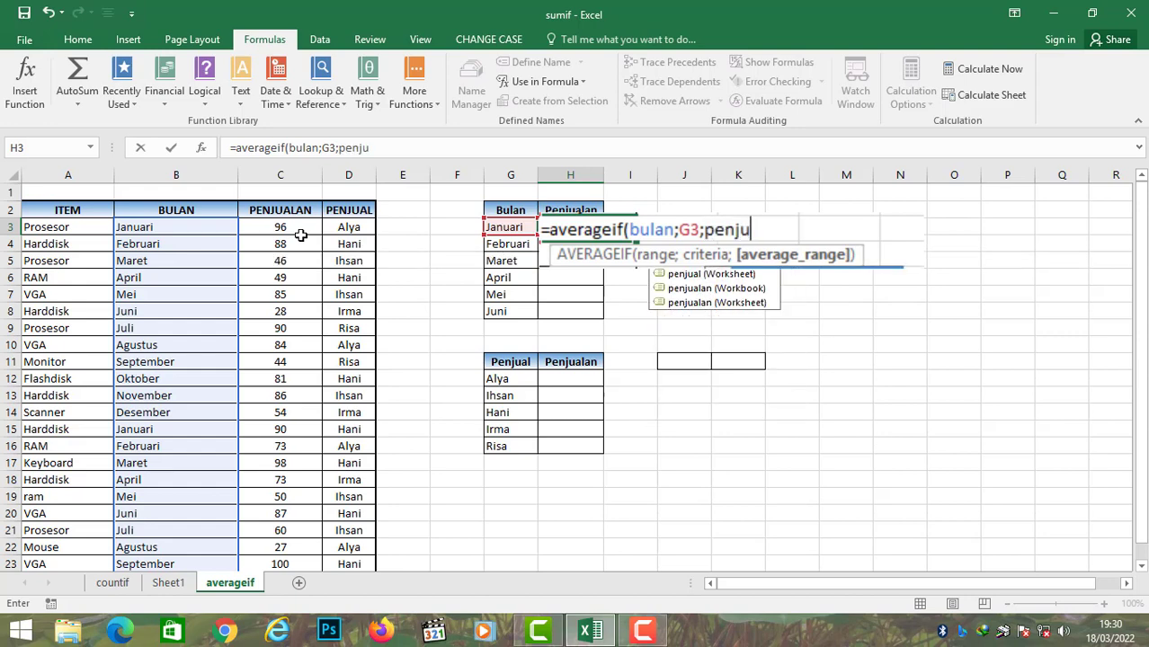
pyautogui.write('alan)')
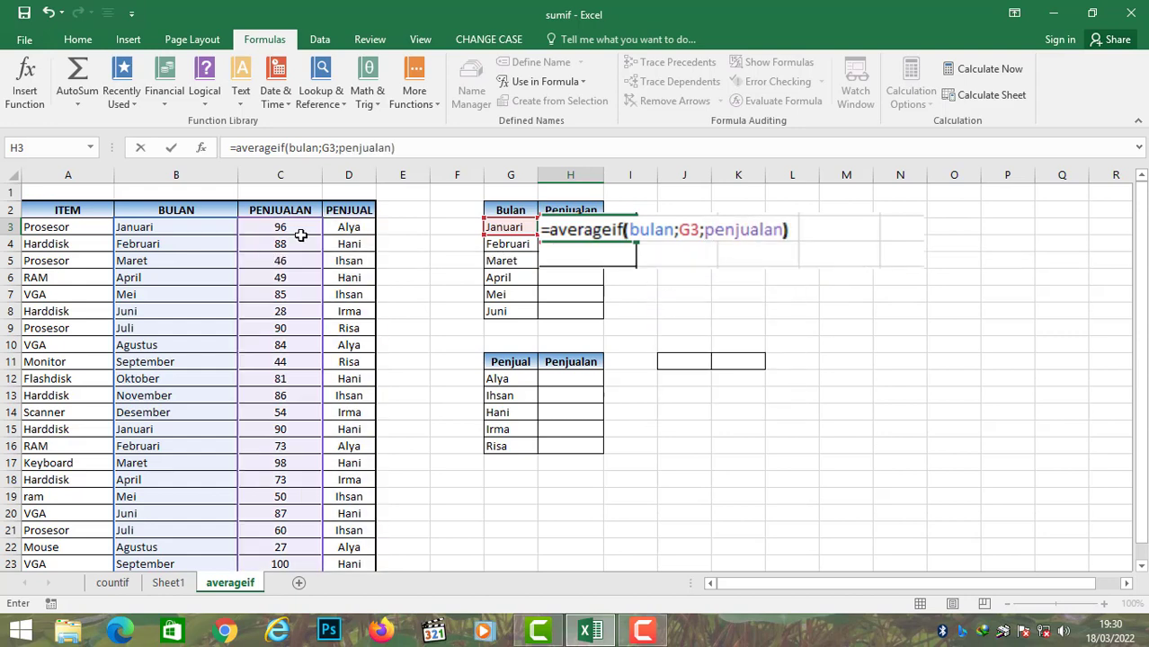
pyautogui.press('Return')
# Fill the AVERAGEIF formula from H3 down to H8 for the remaining months
pyautogui.press('Up')
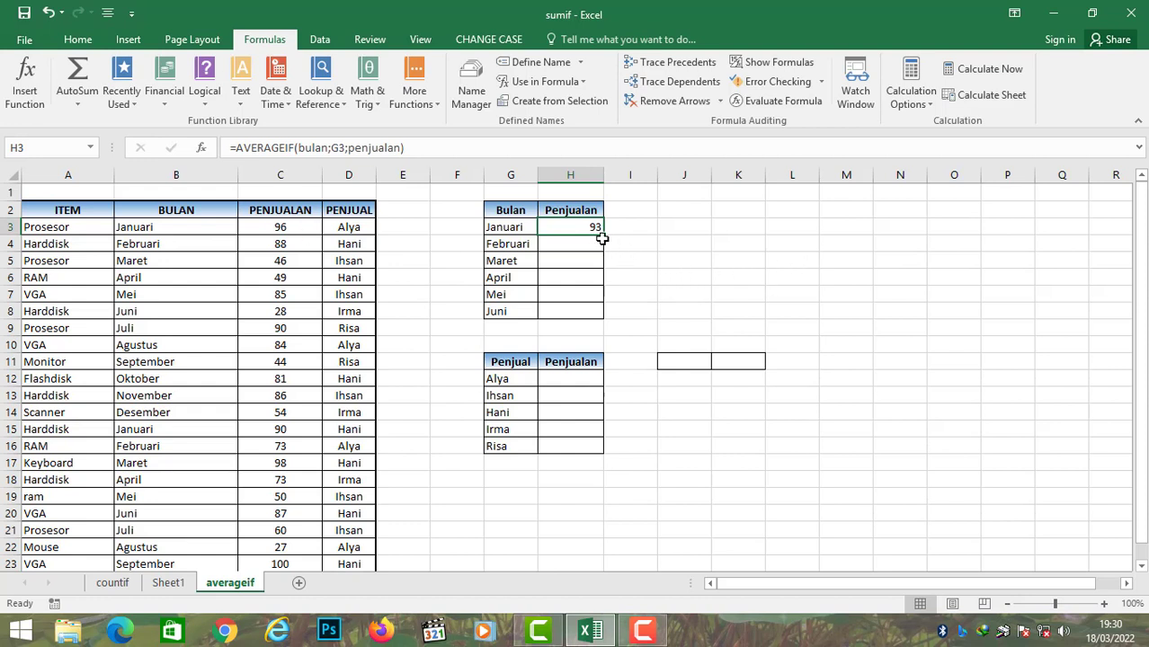
pyautogui.moveTo(604, 238); pyautogui.dragTo(607, 323)
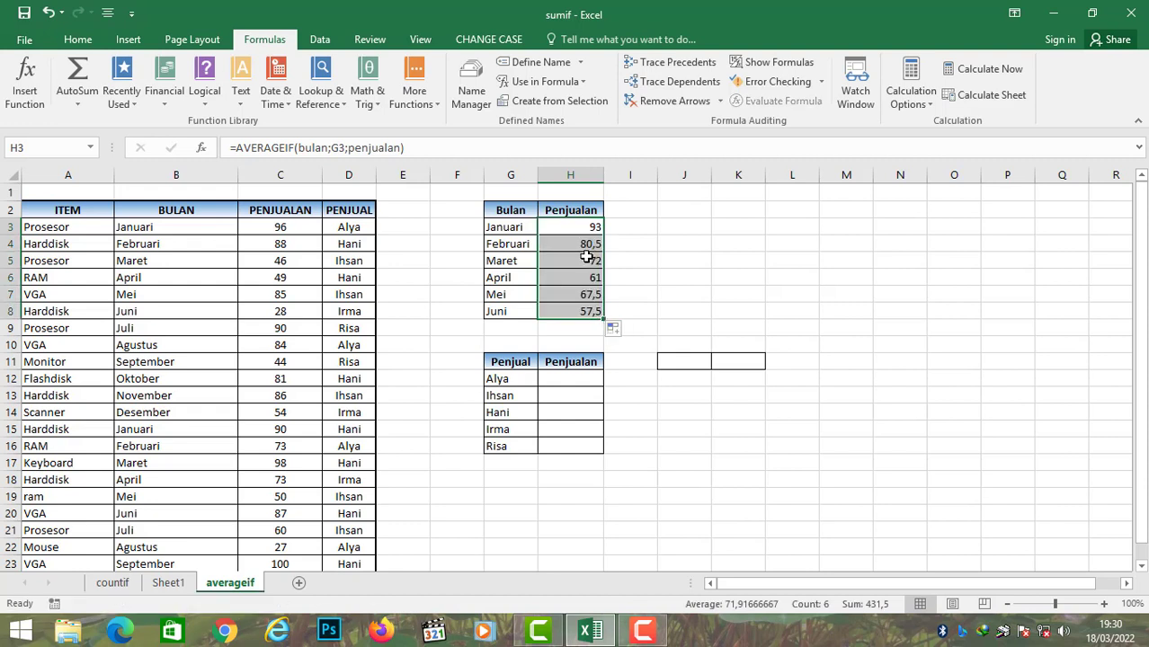
pyautogui.click(514, 248)
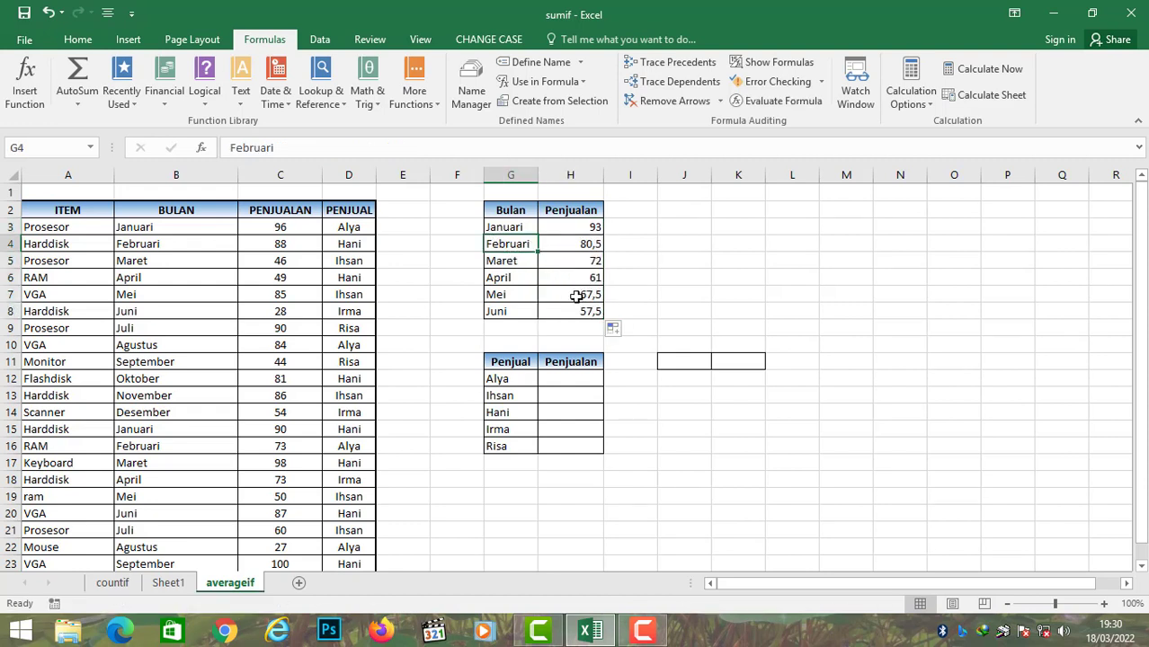
pyautogui.click(585, 312)
# Enter =AVERAGEIF(penjual;G12;penjualan) in H12 to average the first seller's sales, and fill the formula down to H16
pyautogui.click(562, 379)
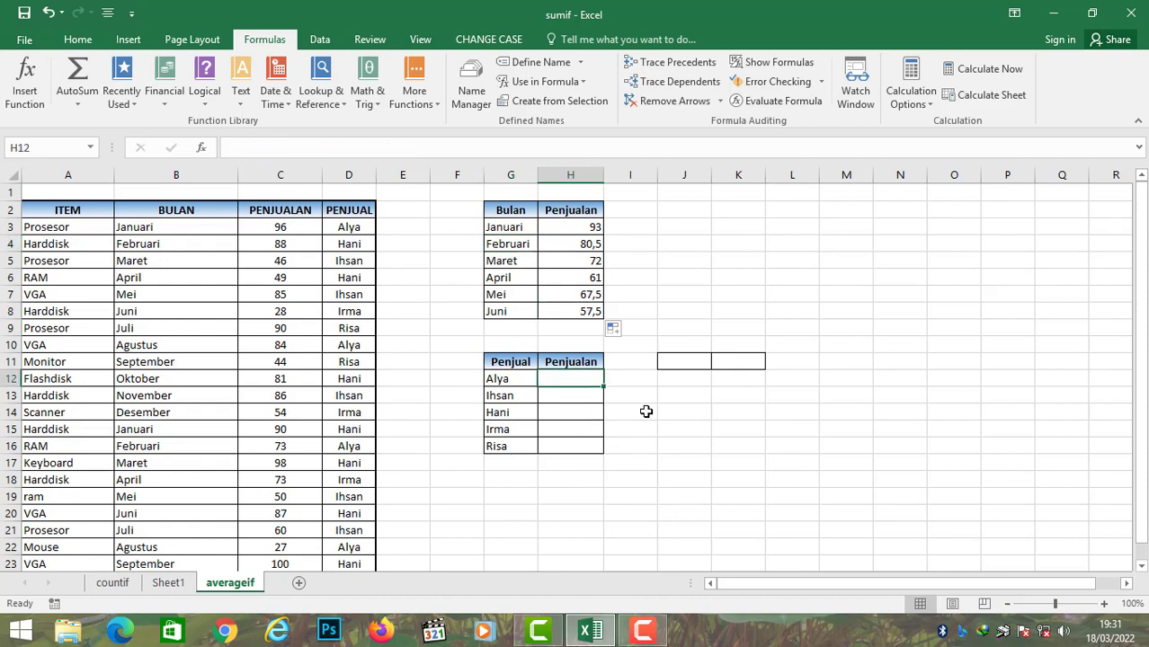
pyautogui.click(514, 379)
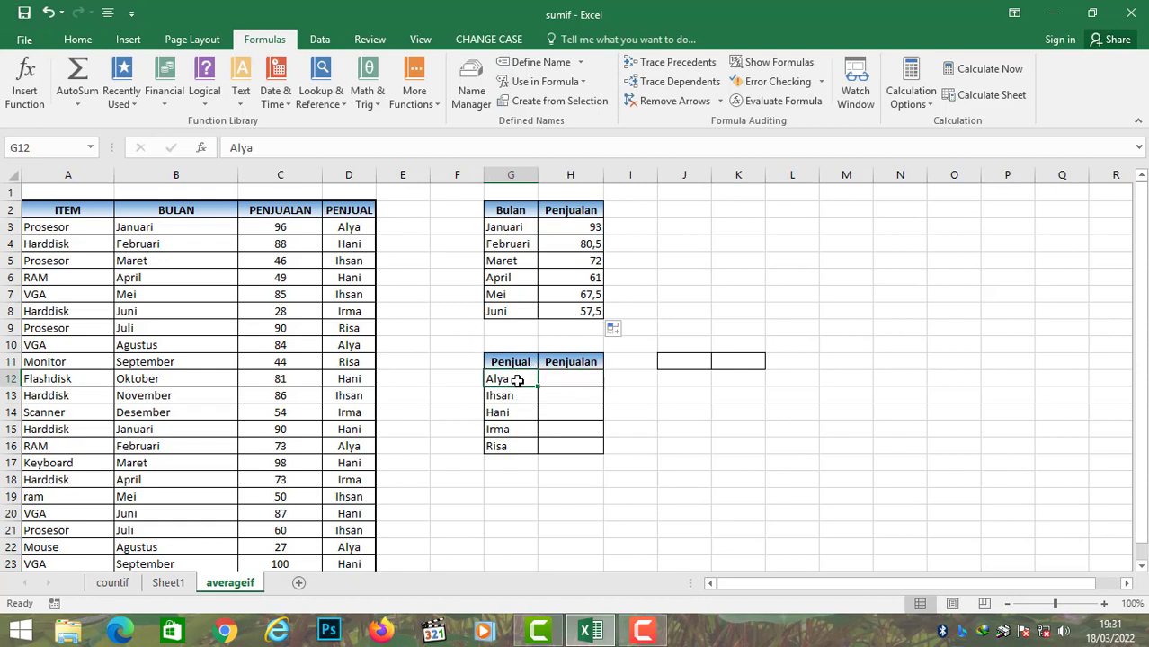
pyautogui.click(575, 382)
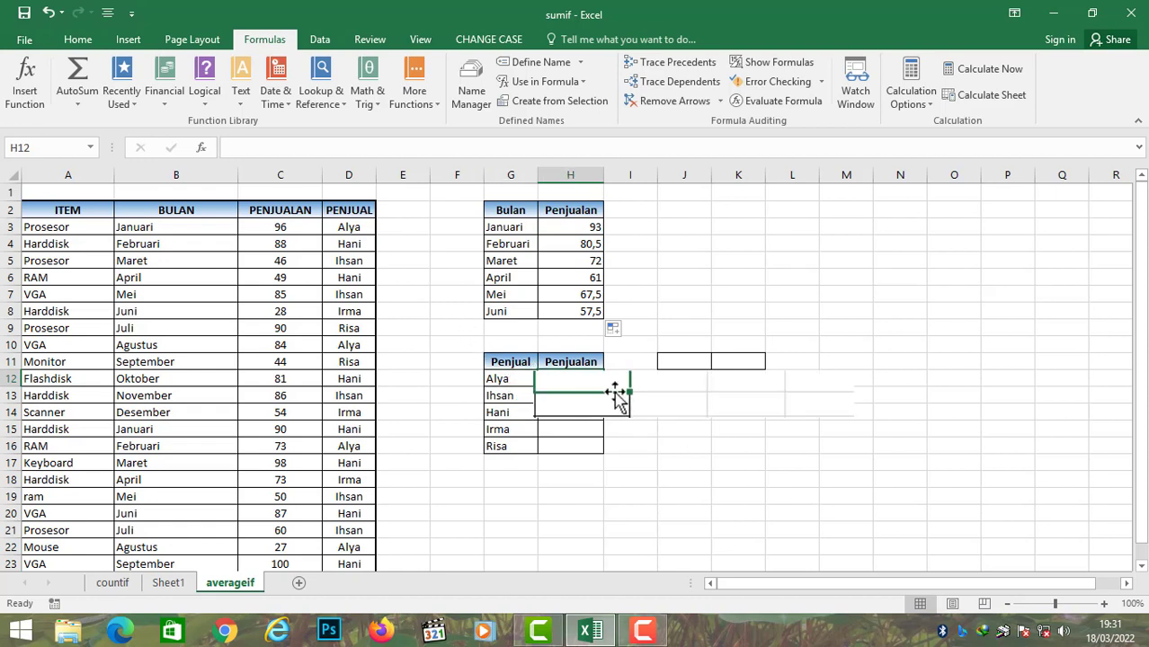
pyautogui.write('=av')
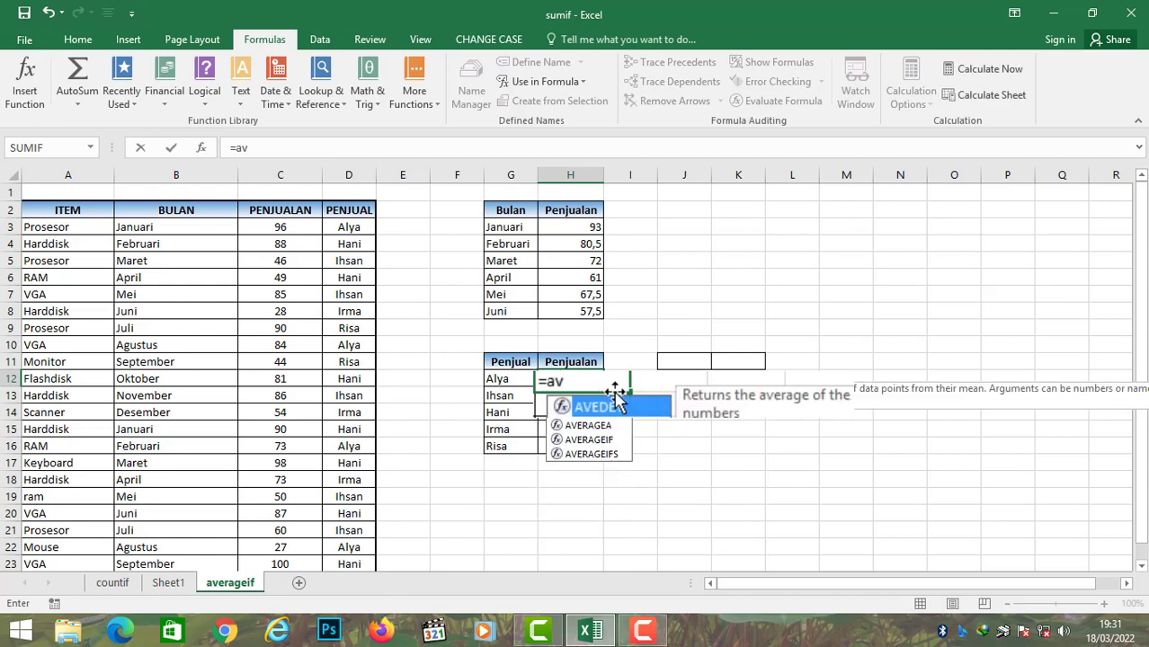
pyautogui.write('erageif')
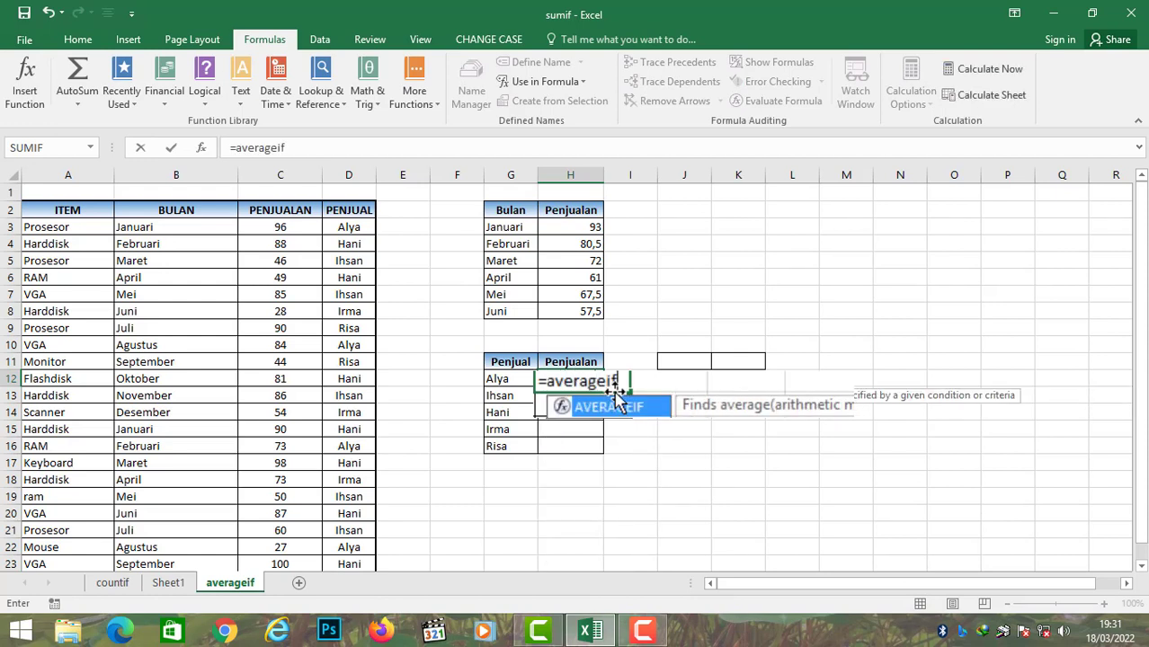
pyautogui.write('(')
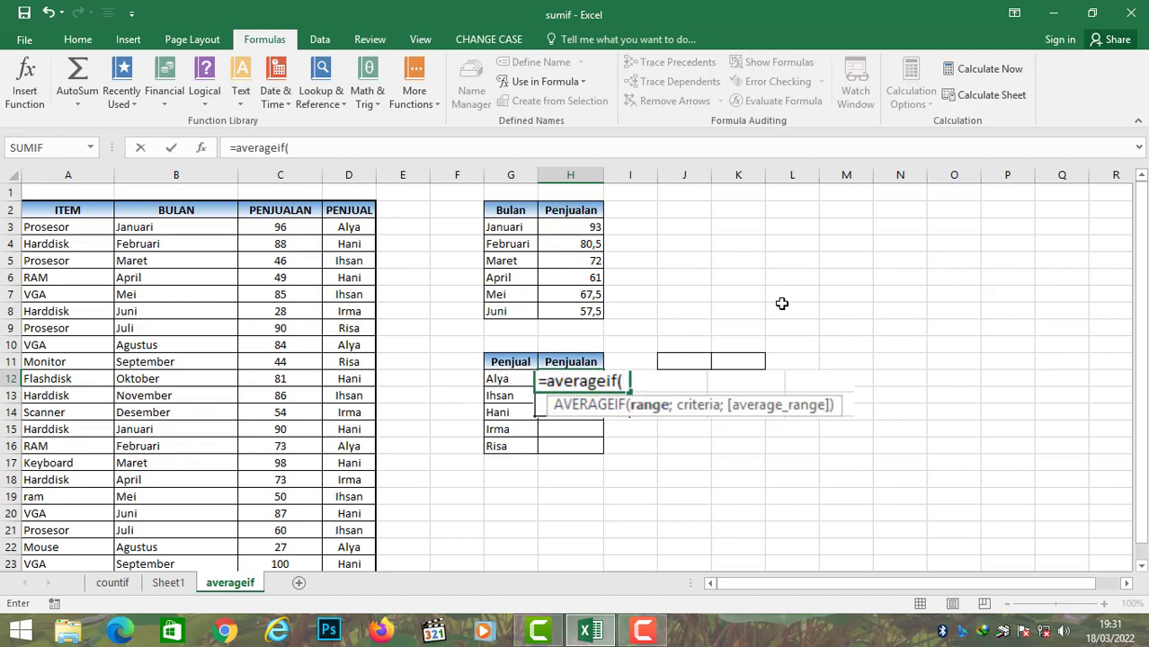
pyautogui.write('penjual')
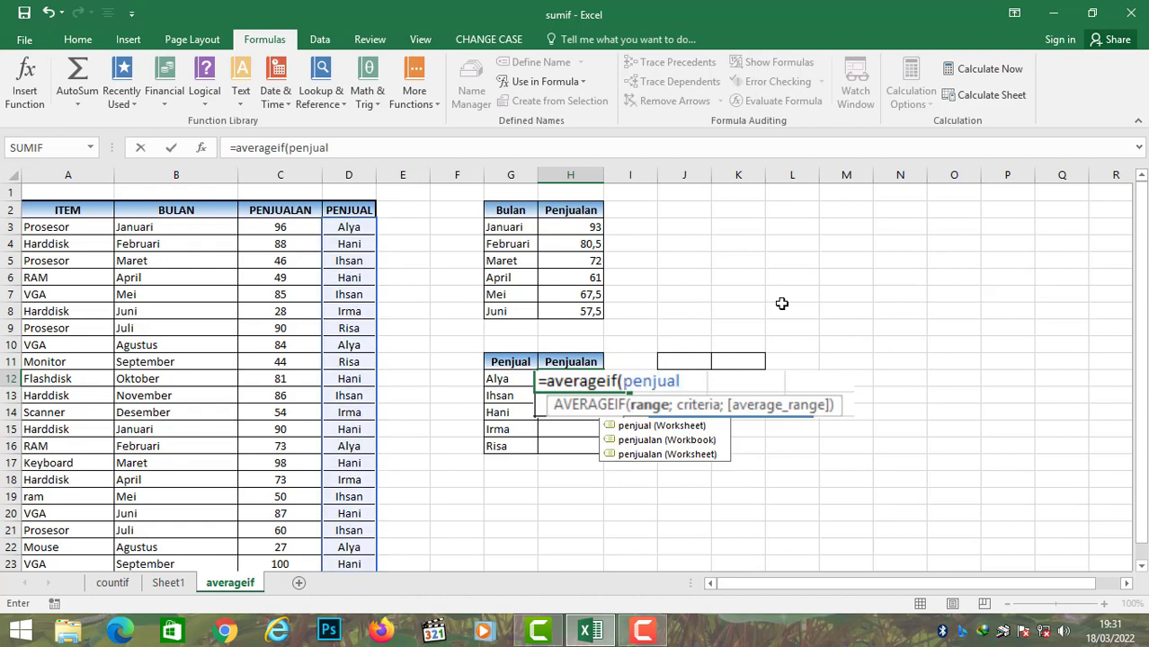
pyautogui.write(';')
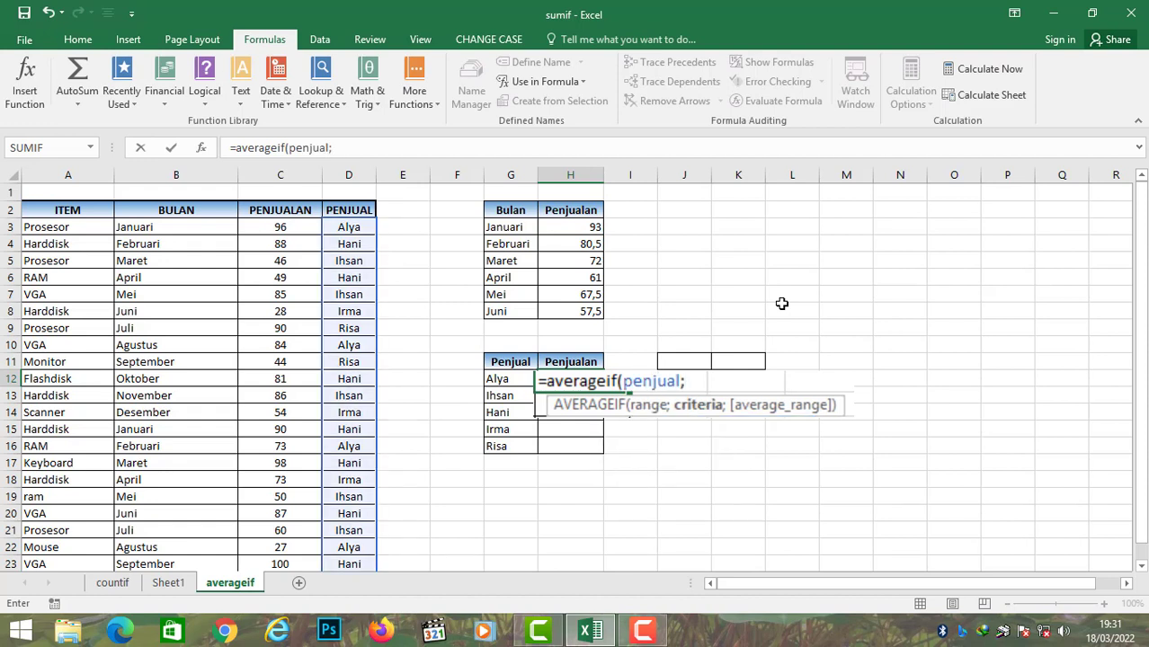
pyautogui.click(508, 378)
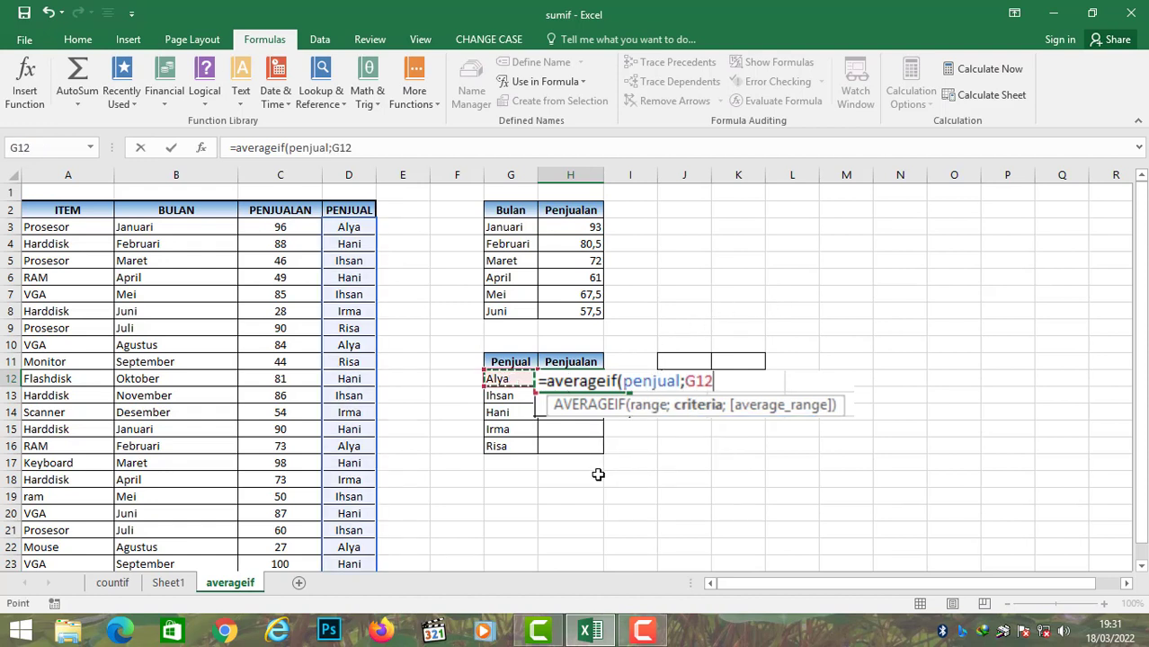
pyautogui.write(';')
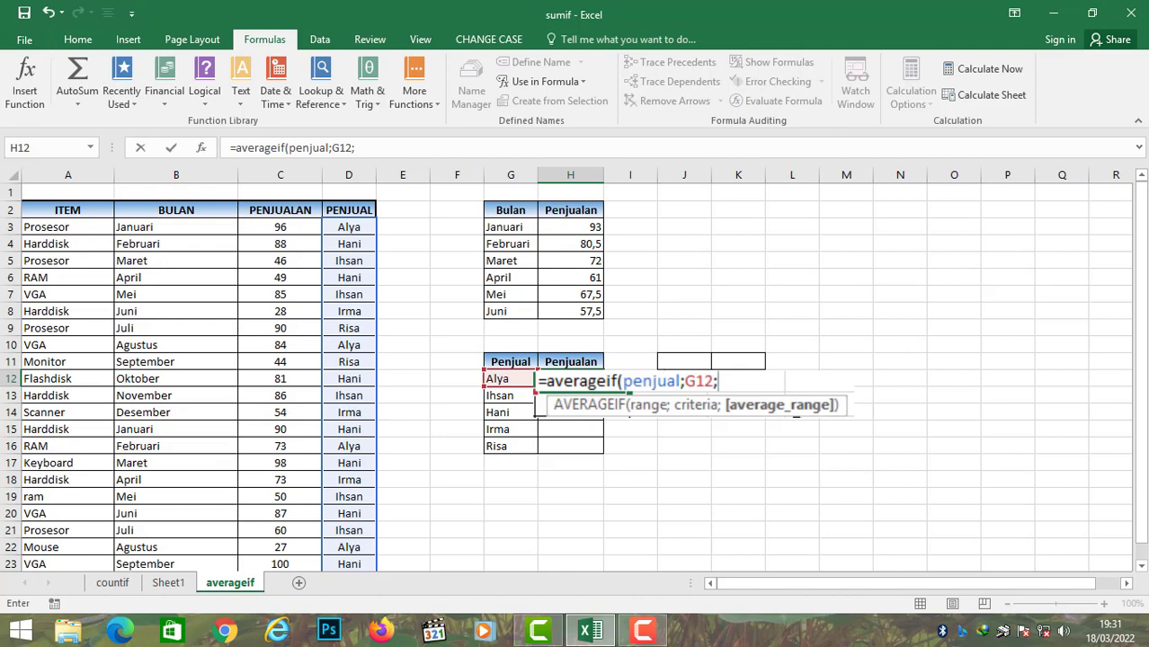
pyautogui.write('penjualan)')
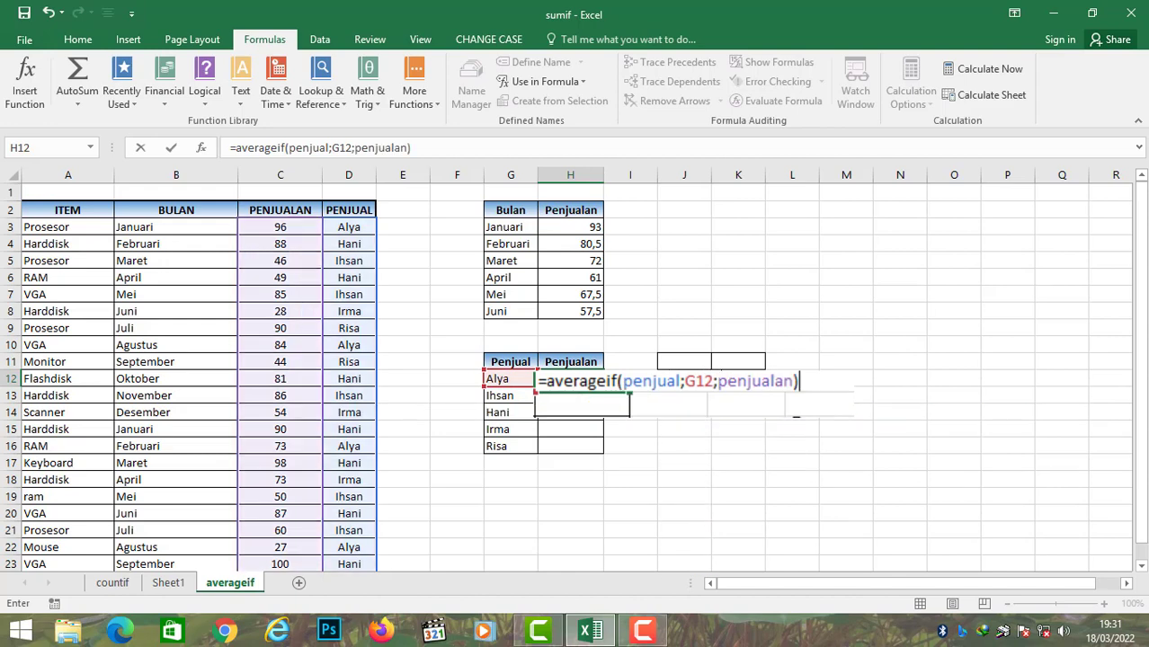
pyautogui.hotkey('ctrl', 'Return')
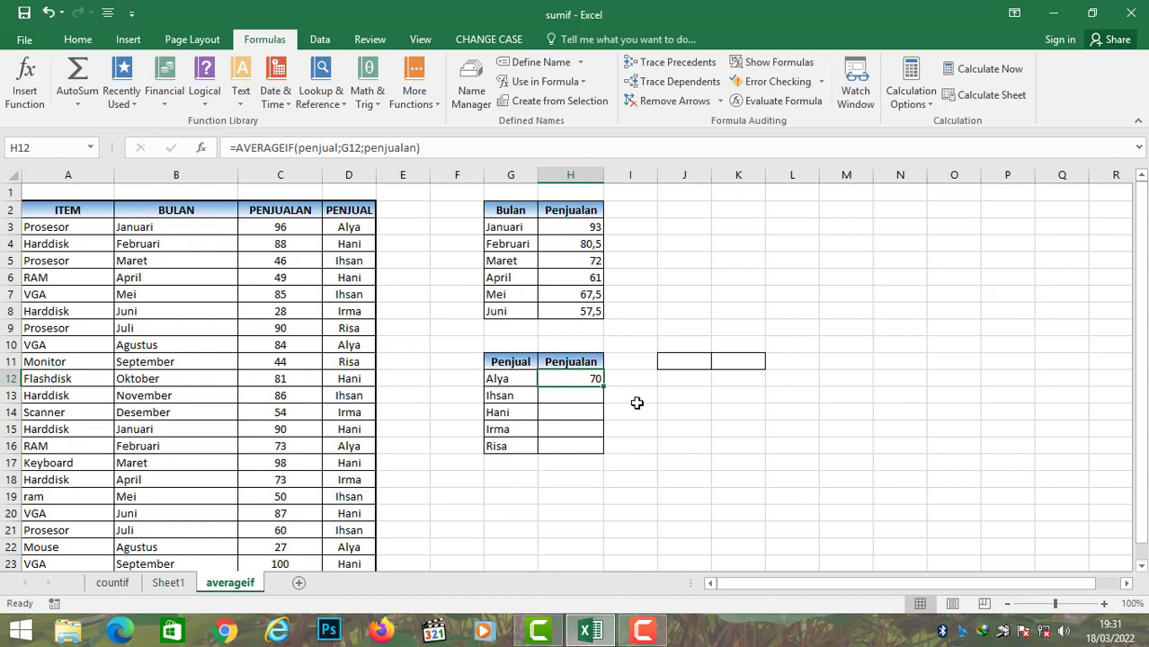
pyautogui.moveTo(603, 387); pyautogui.dragTo(603, 457)
pyautogui.click(584, 396)
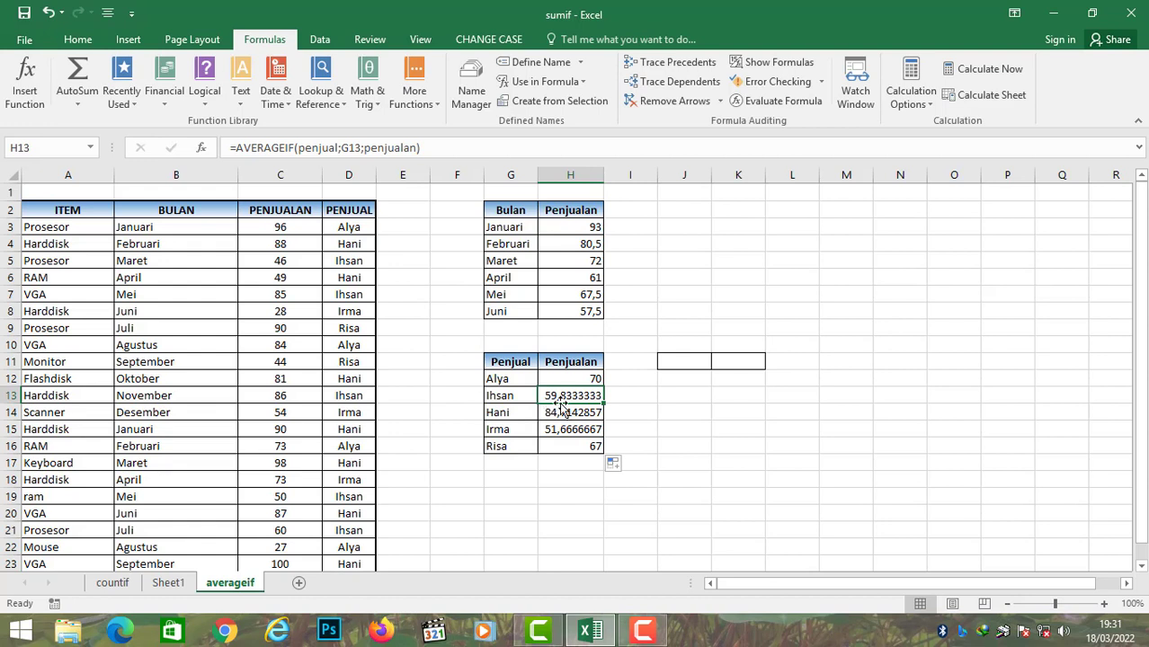
# Format the seller averages in H13:H15 to show two decimal places
pyautogui.moveTo(567, 397); pyautogui.dragTo(559, 445)
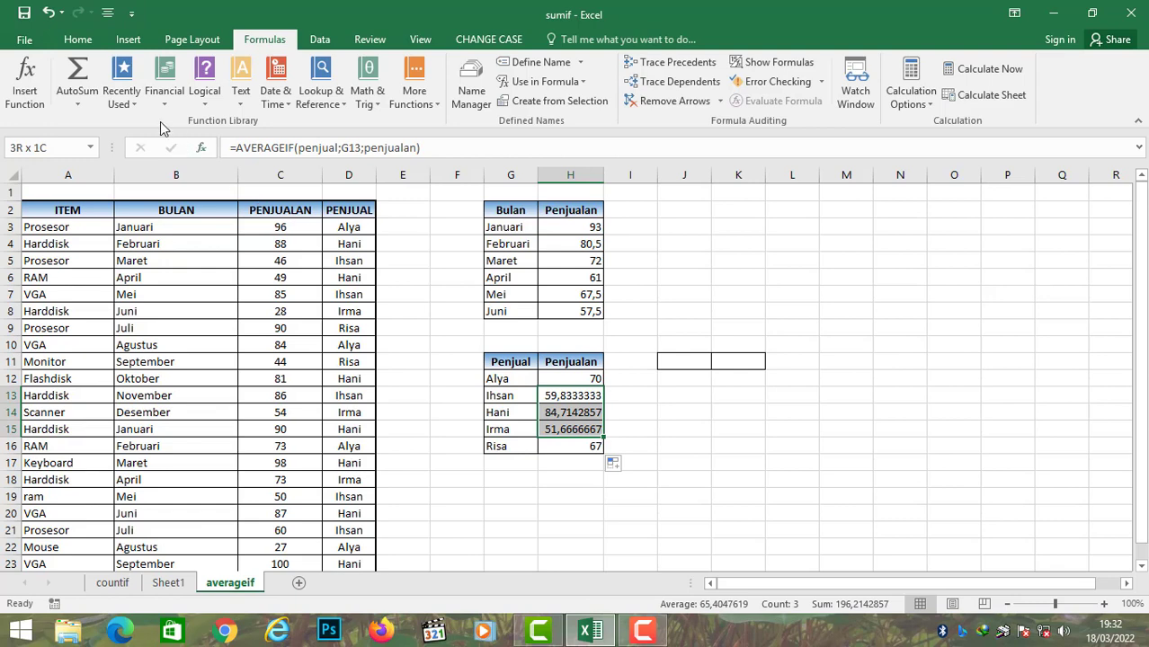
pyautogui.click(77, 40)
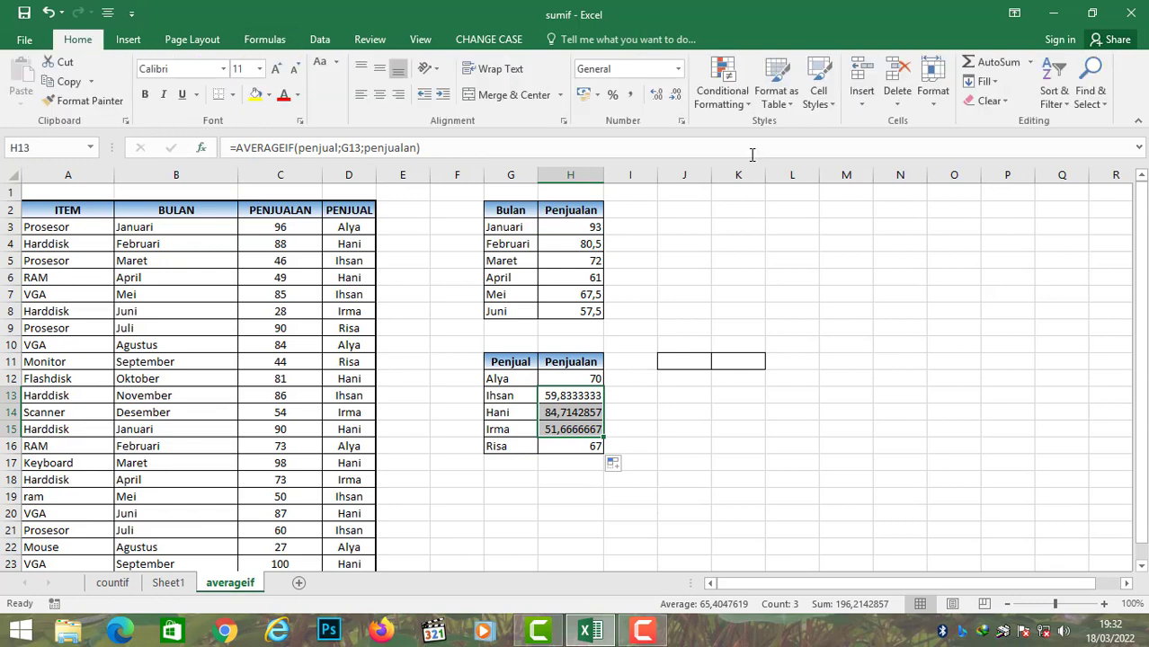
pyautogui.click(676, 94)
pyautogui.click(676, 95)
pyautogui.click(676, 95)
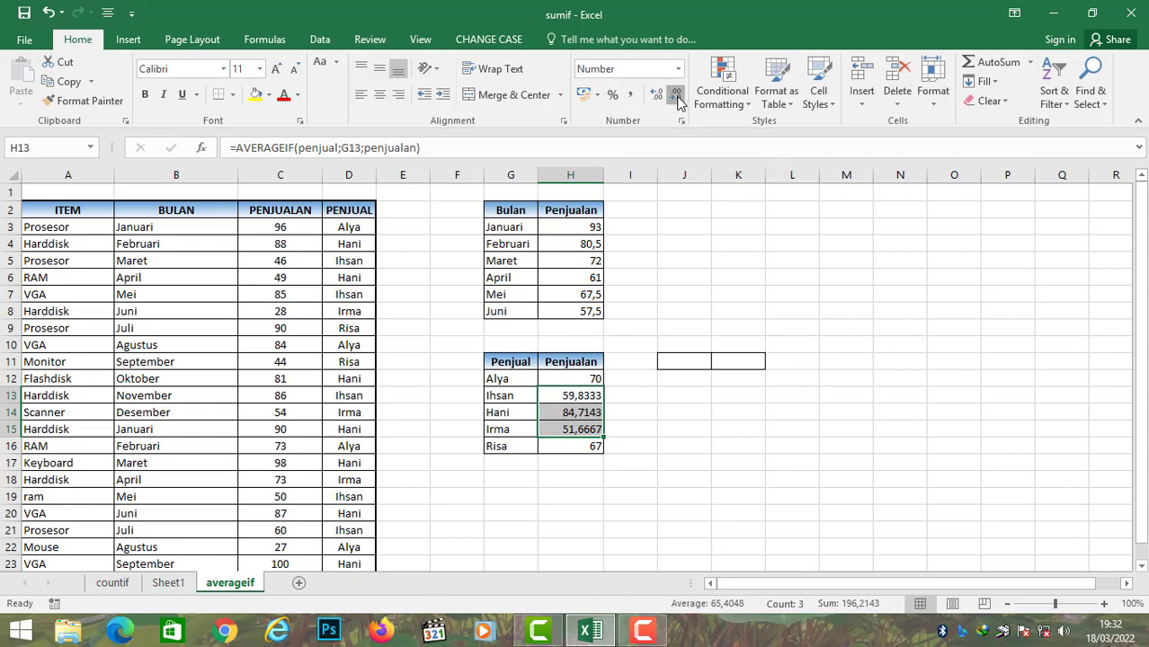
pyautogui.click(678, 95)
pyautogui.click(677, 95)
pyautogui.click(677, 95)
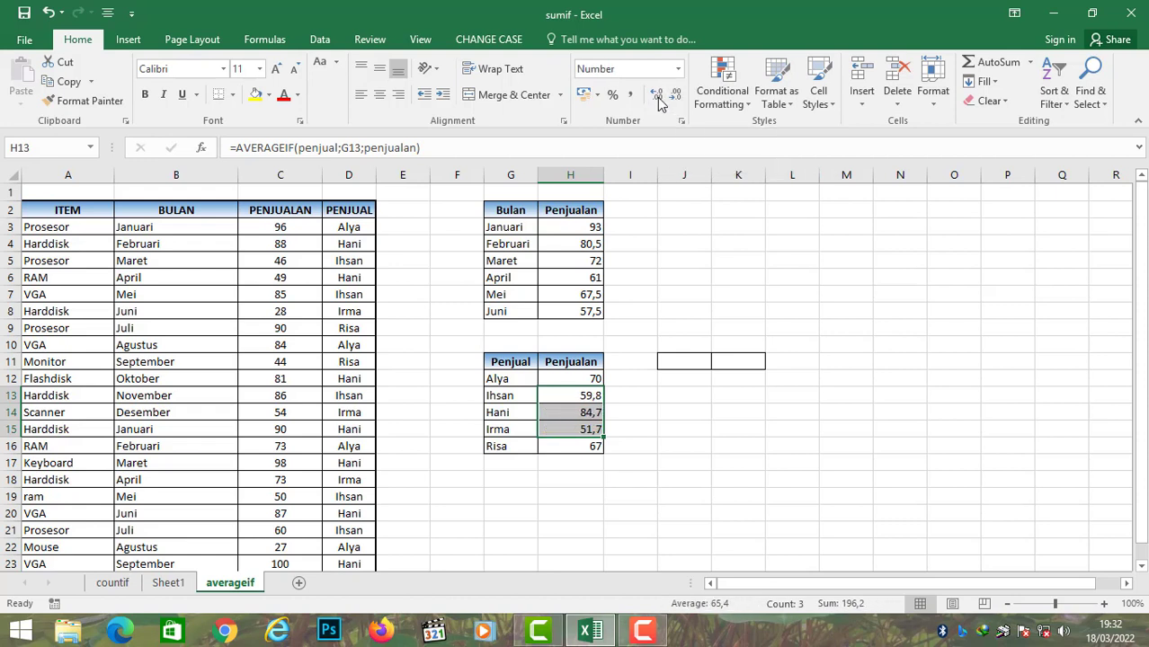
pyautogui.click(658, 97)
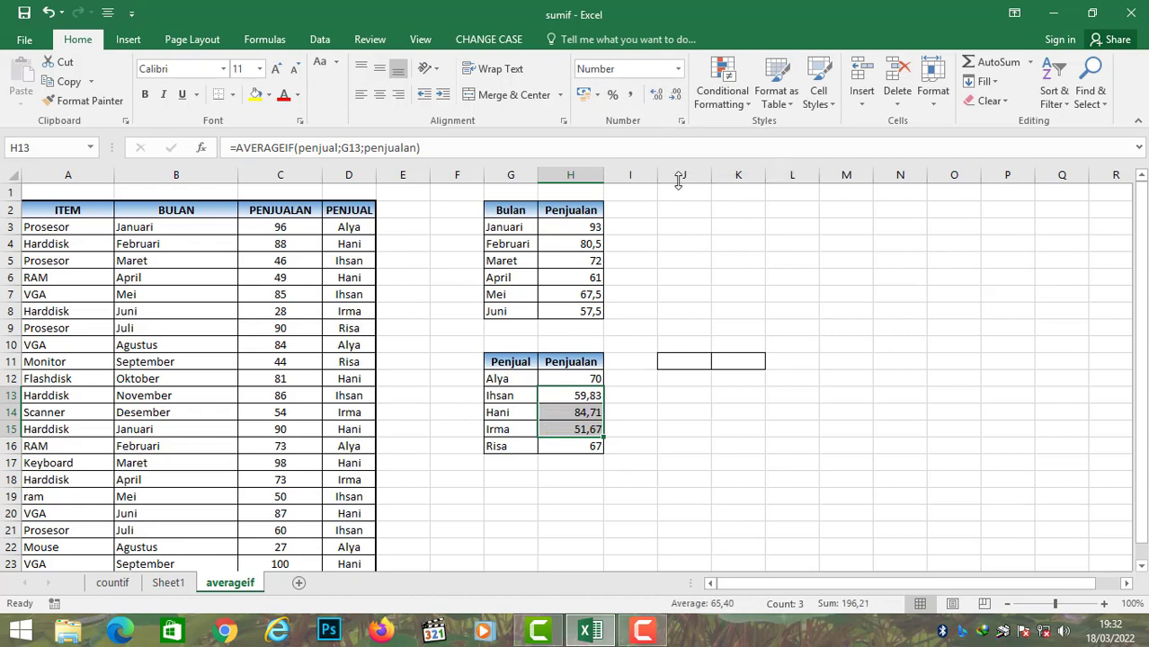
pyautogui.click(726, 443)
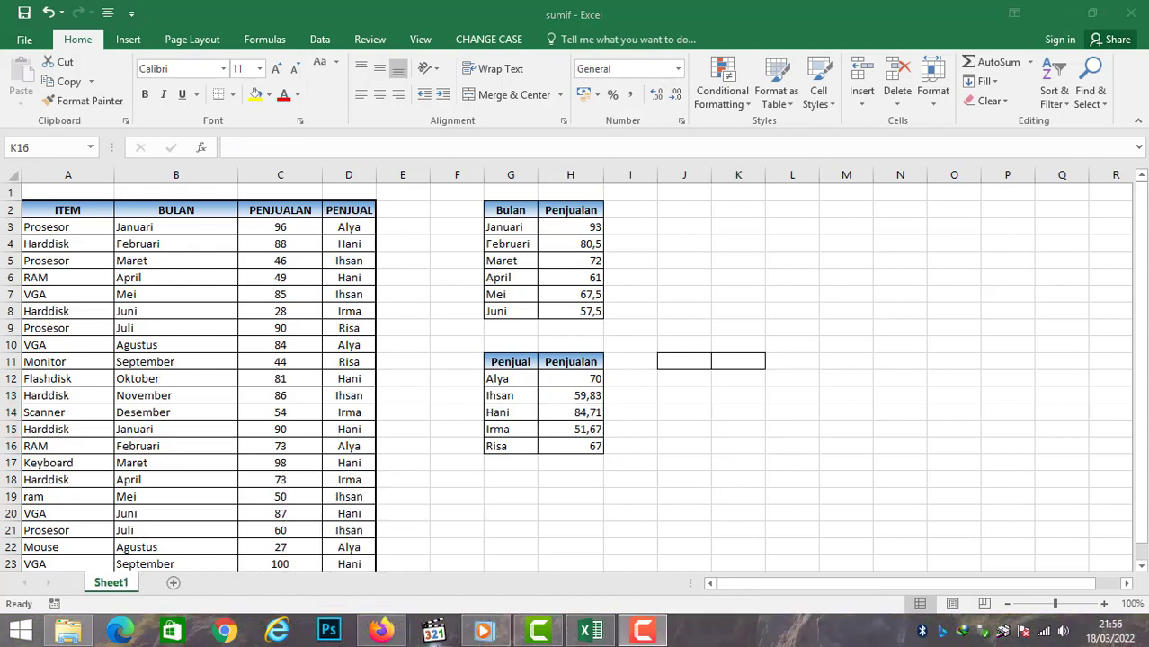